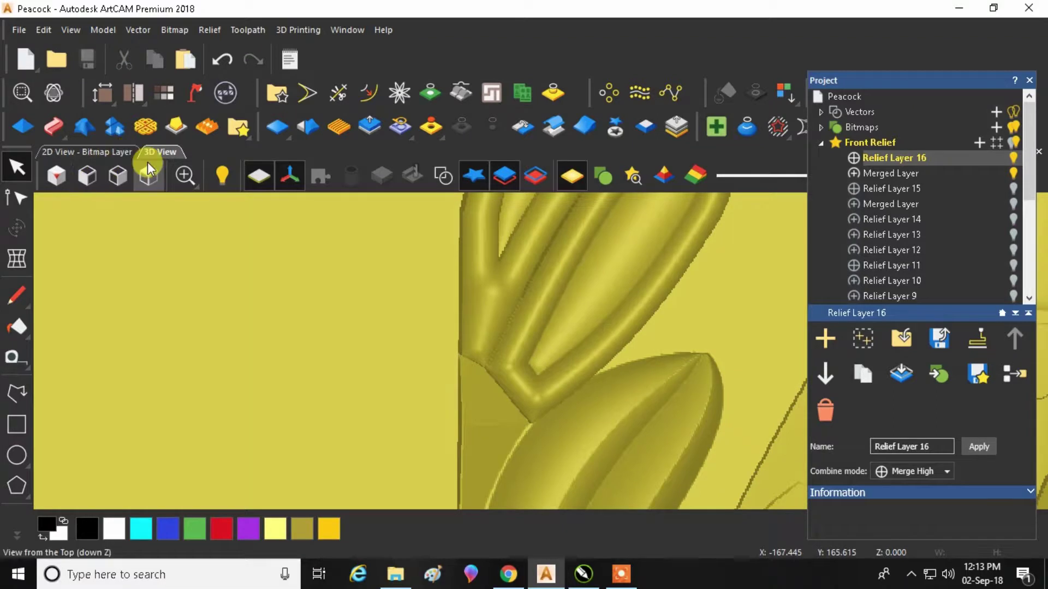
# Step: Smooth the junction at the base of the ribbed leaves on Relief Layer 16 with the Smoothing tool, and save the model
pyautogui.click(17, 535)
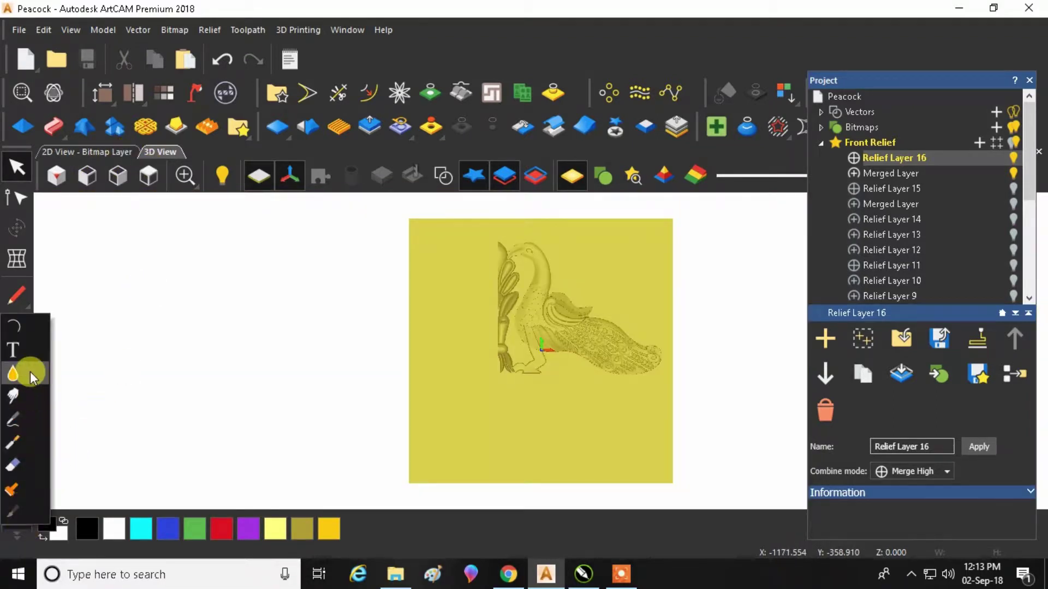
pyautogui.click(31, 372)
pyautogui.scroll(5, 488, 290)
pyautogui.scroll(2, 510, 294)
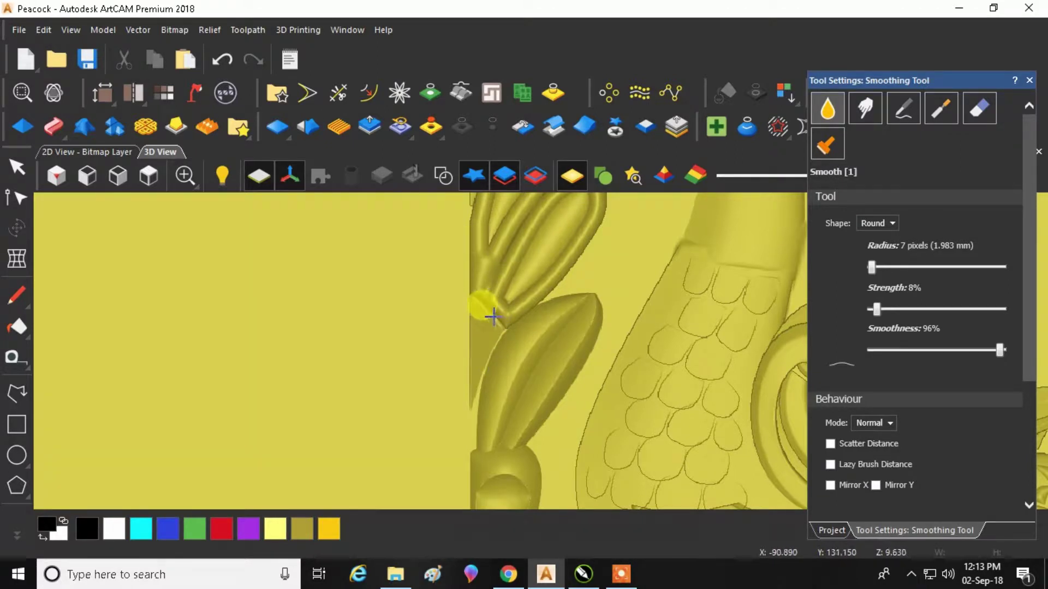
pyautogui.click(18, 169)
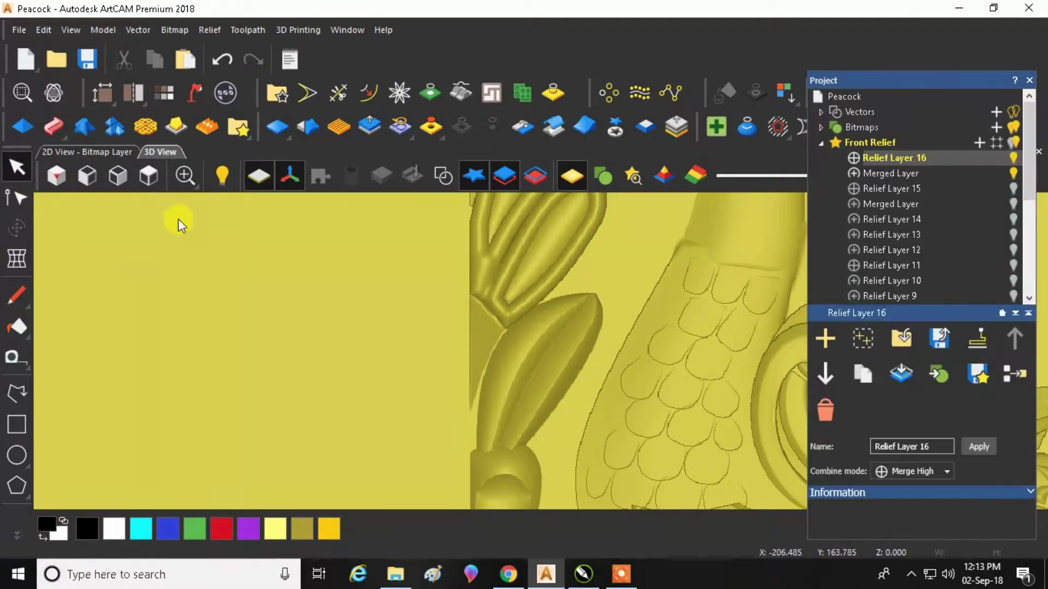
pyautogui.click(86, 59)
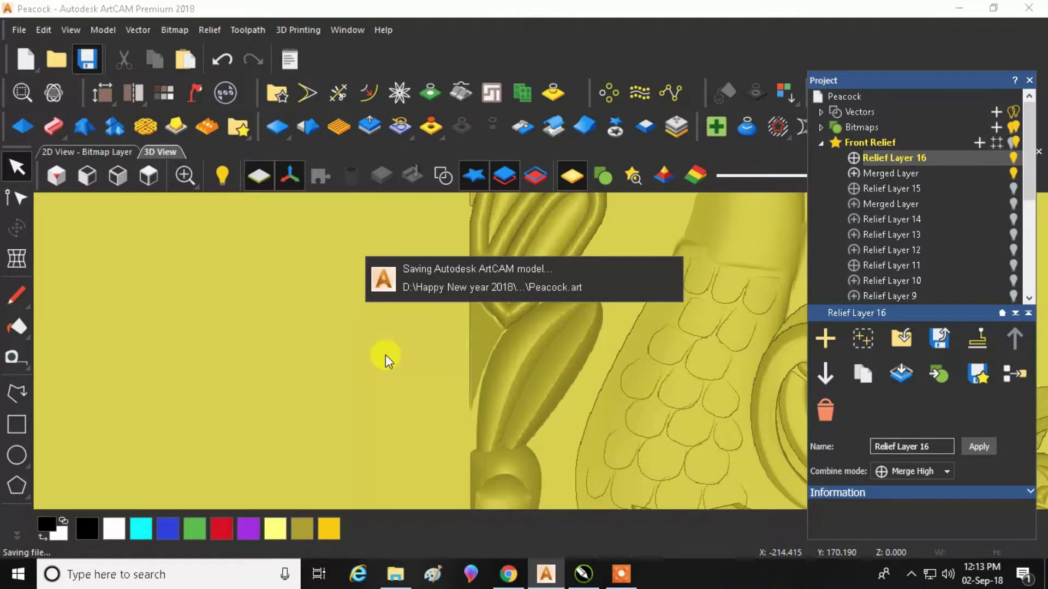
# Step: Hide the peacock's Merged Layer directly below Relief Layer 16, leaving only the leaf ornament displayed
pyautogui.scroll(-5, 385, 349)
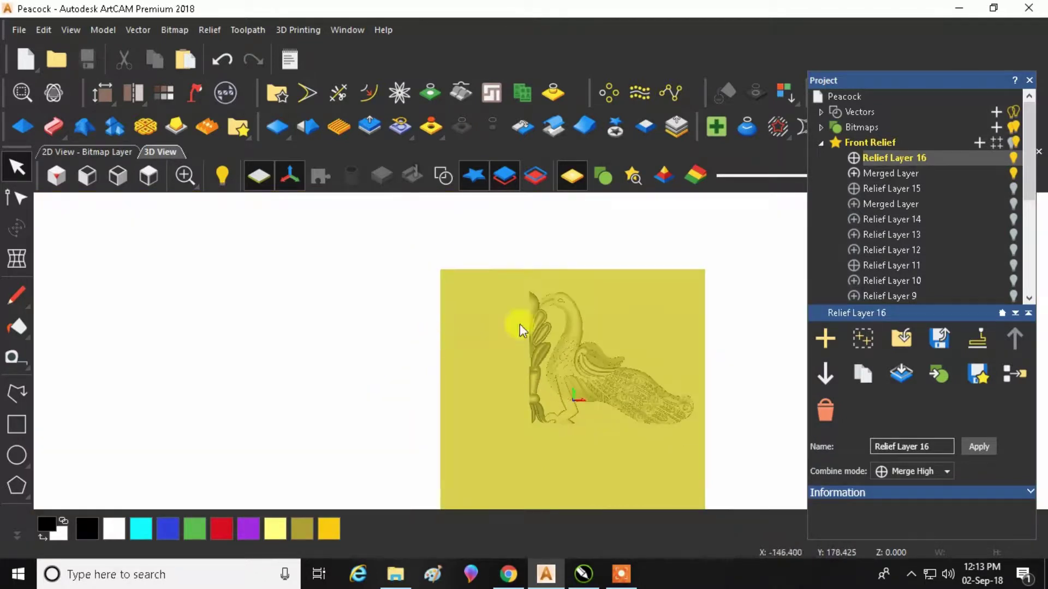
pyautogui.click(1014, 169)
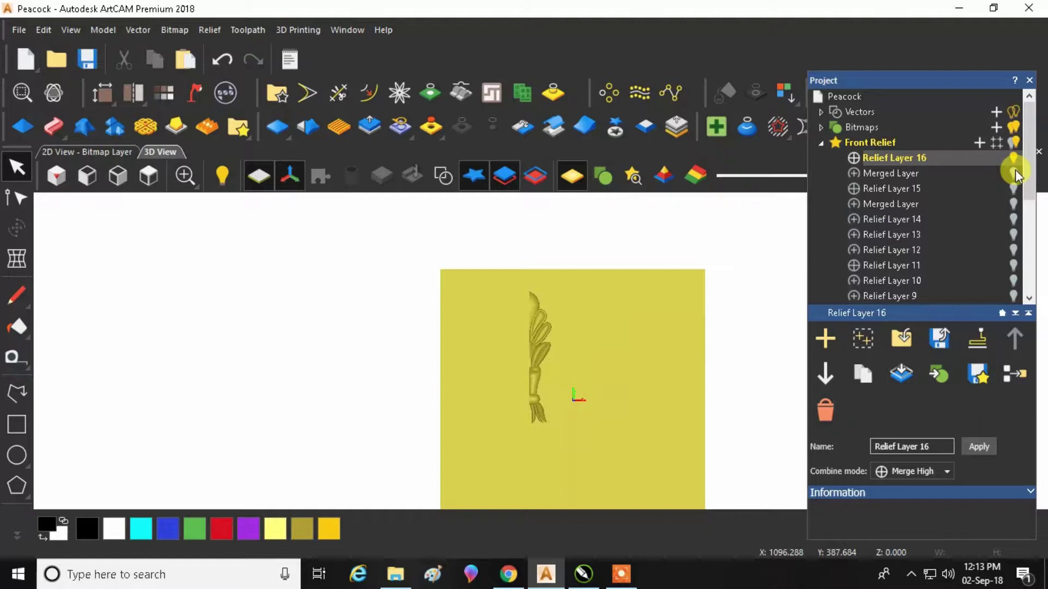
pyautogui.click(1015, 169)
pyautogui.click(1015, 157)
pyautogui.click(1015, 157)
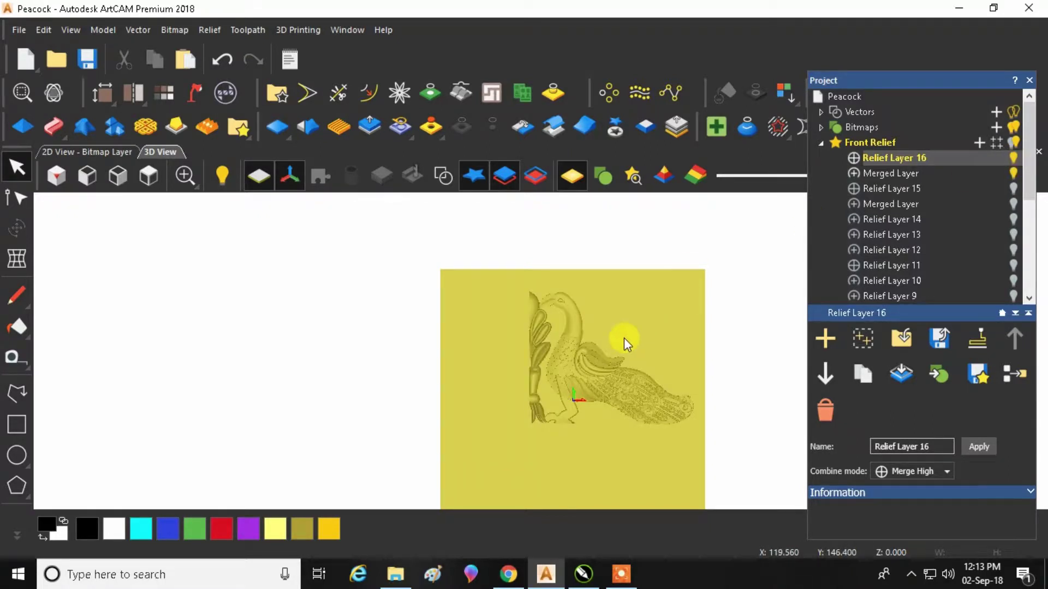
pyautogui.click(1015, 174)
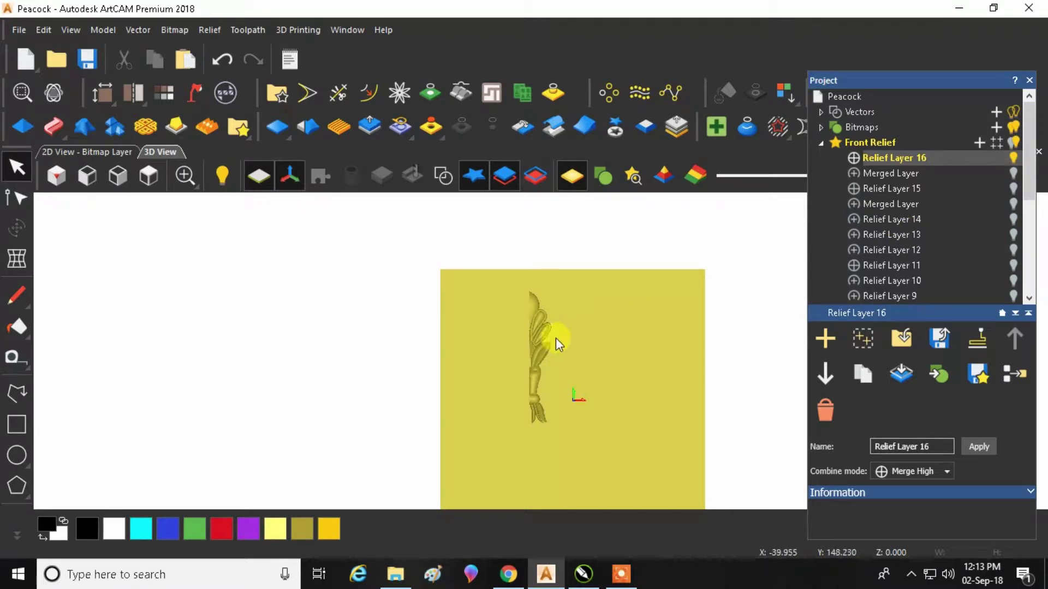
pyautogui.scroll(3, 548, 338)
pyautogui.scroll(-3, 560, 319)
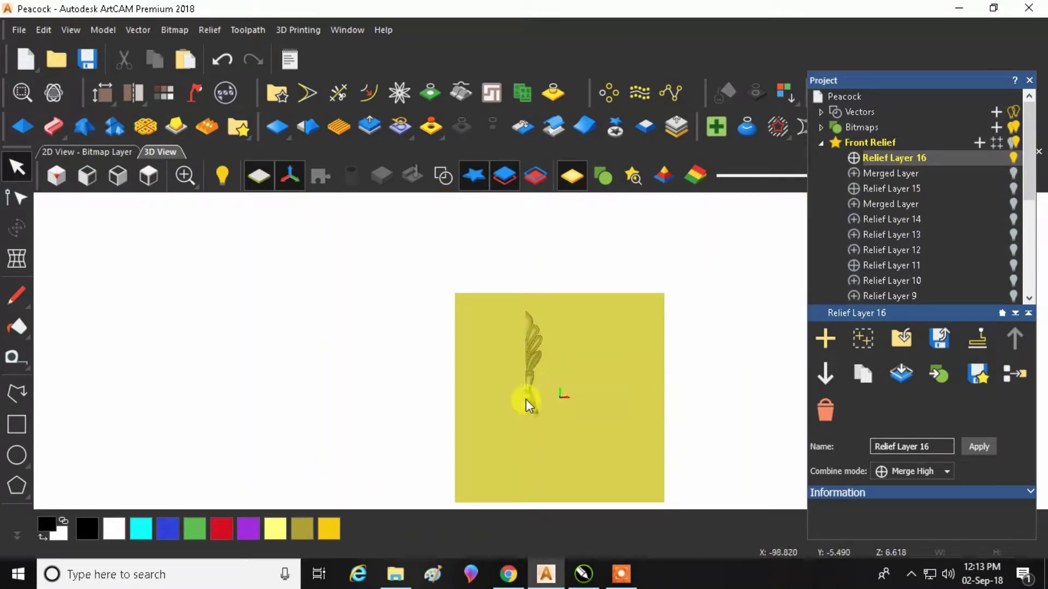
pyautogui.scroll(3, 525, 396)
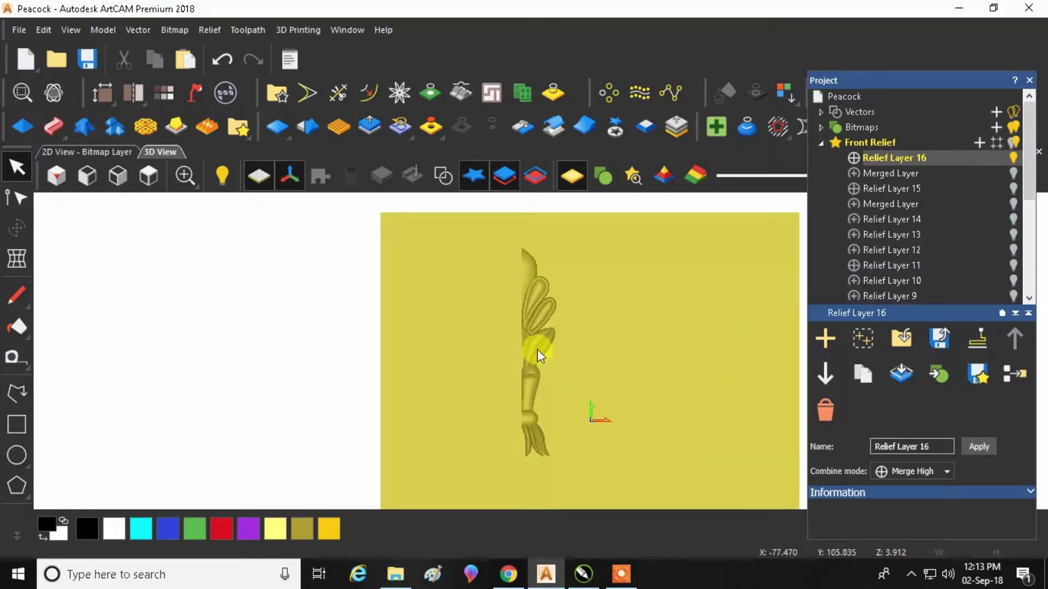
pyautogui.scroll(2, 538, 348)
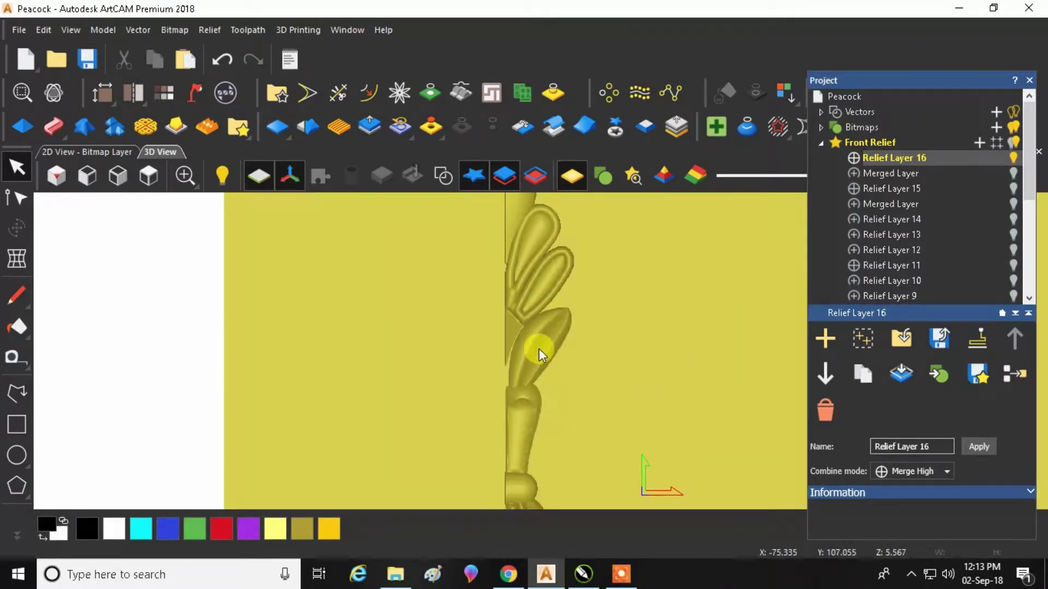
pyautogui.scroll(-1, 538, 348)
pyautogui.scroll(-1, 542, 345)
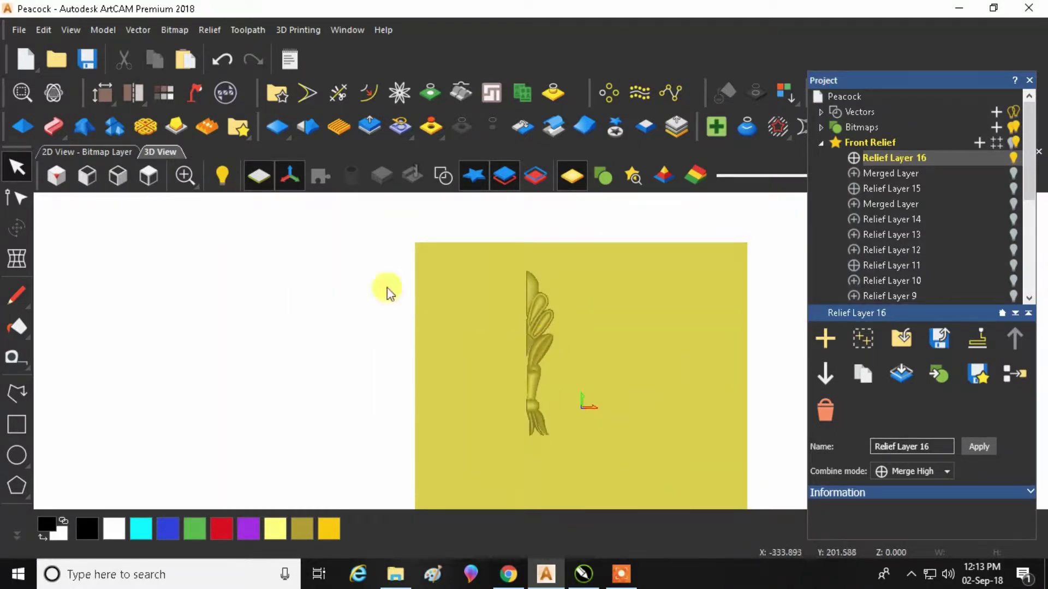
# Step: Save the leaf ornament as a composite relief named 1 in the August folder of One Stone Art Jodhpur
pyautogui.click(204, 32)
pyautogui.moveTo(228, 81)
pyautogui.click(480, 210)
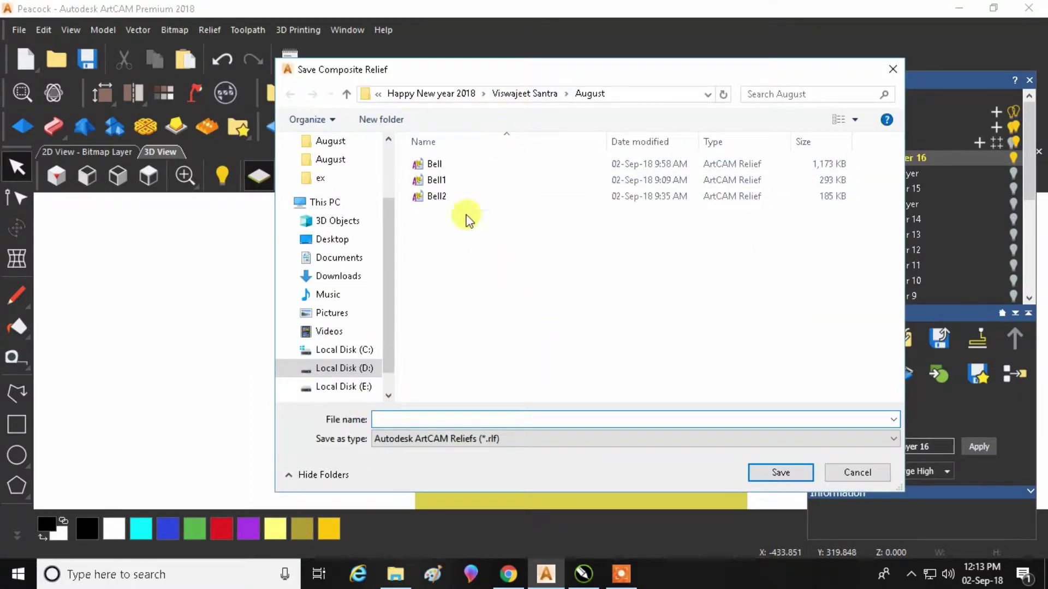
pyautogui.click(347, 95)
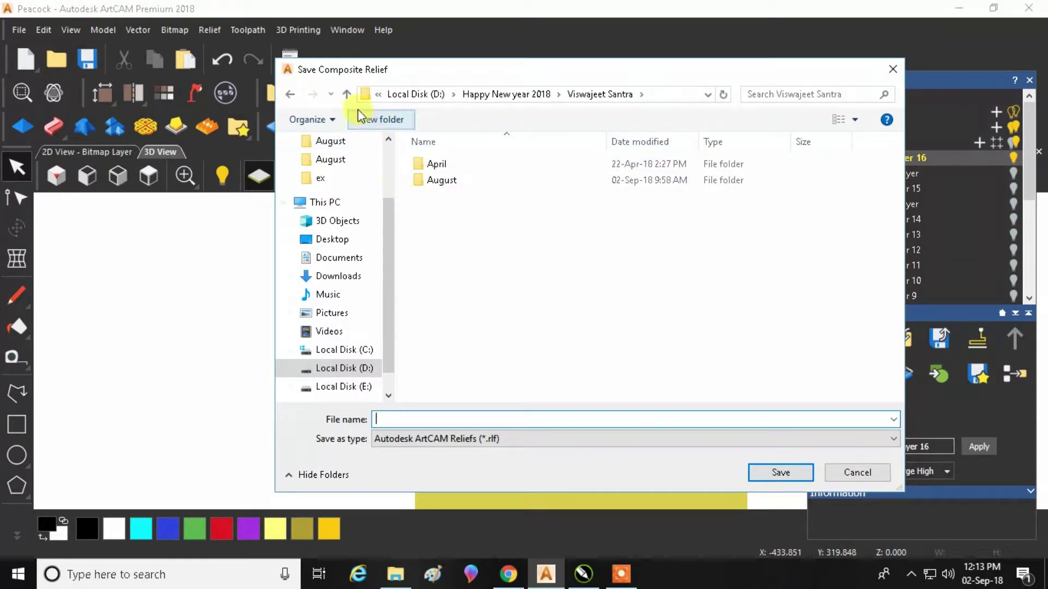
pyautogui.click(349, 96)
pyautogui.click(460, 374)
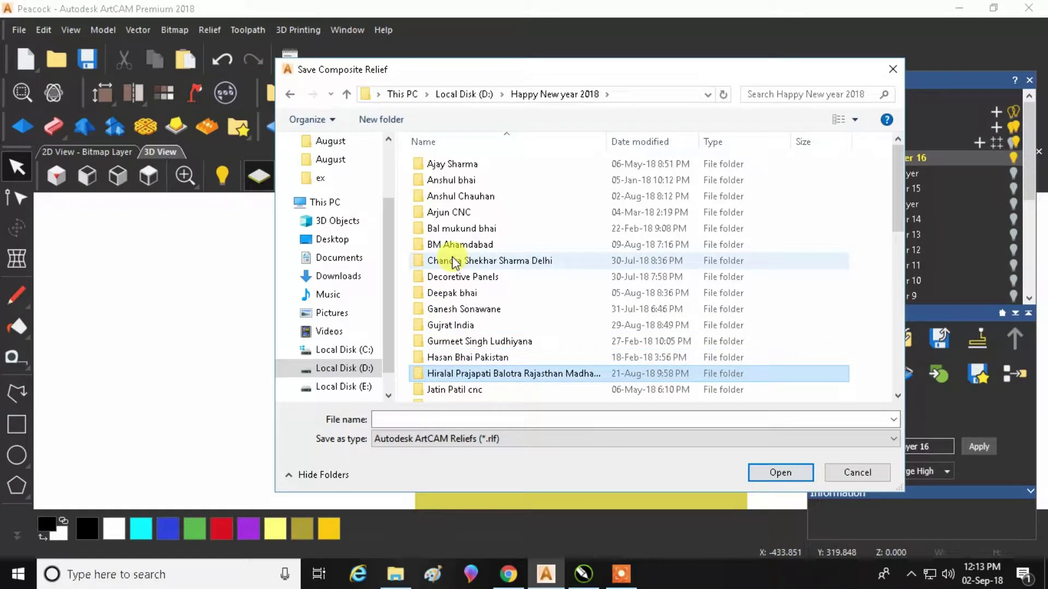
pyautogui.scroll(-8, 454, 263)
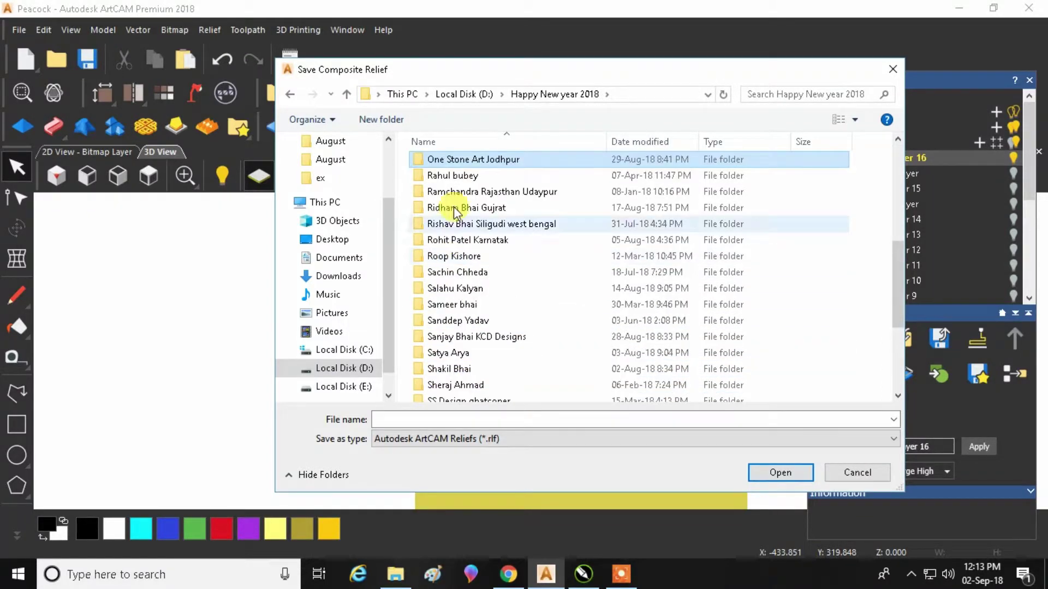
pyautogui.doubleClick(454, 157)
pyautogui.doubleClick(445, 165)
pyautogui.click(452, 419)
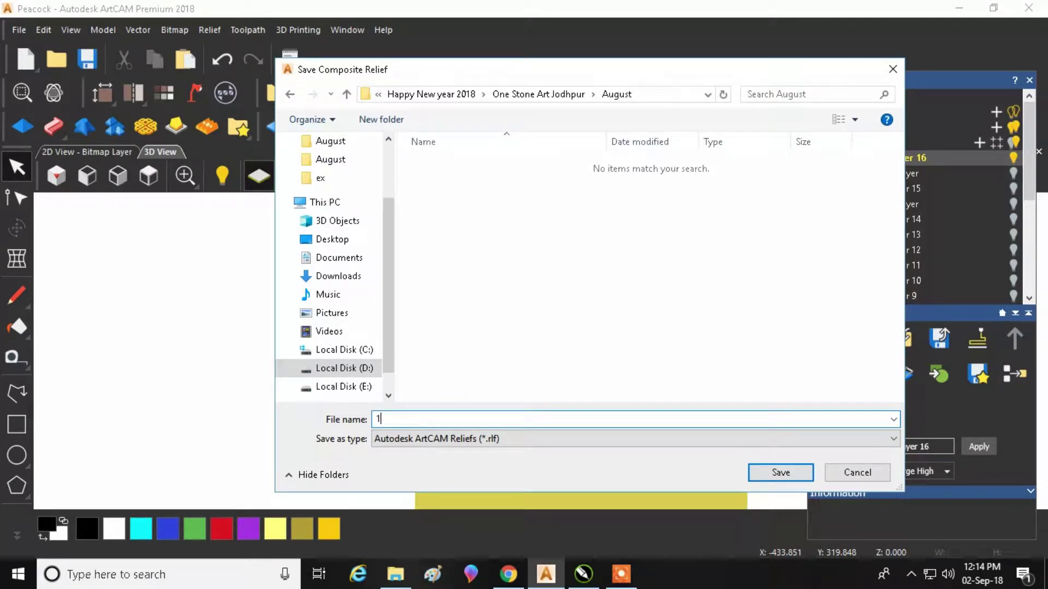
pyautogui.press('Return')
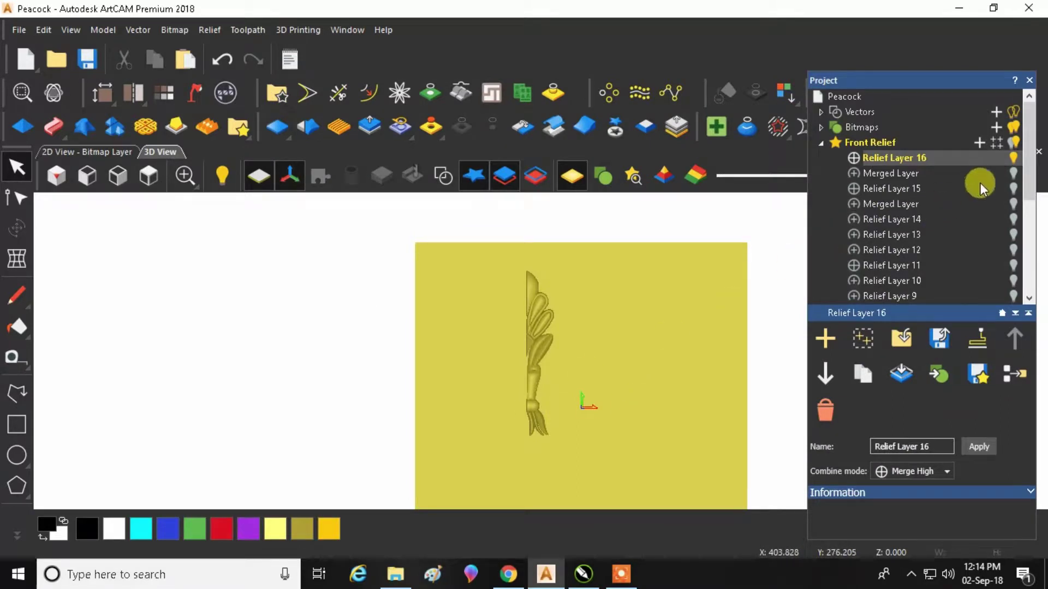
# Step: Show and select the peacock's Merged Layer, and hide Relief Layer 16
pyautogui.click(1012, 173)
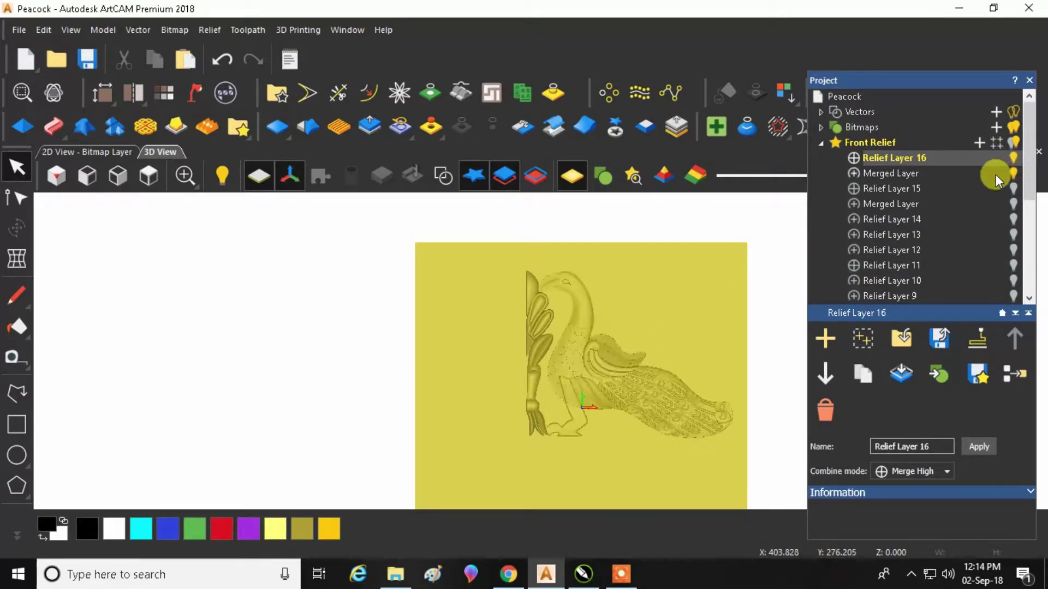
pyautogui.click(903, 175)
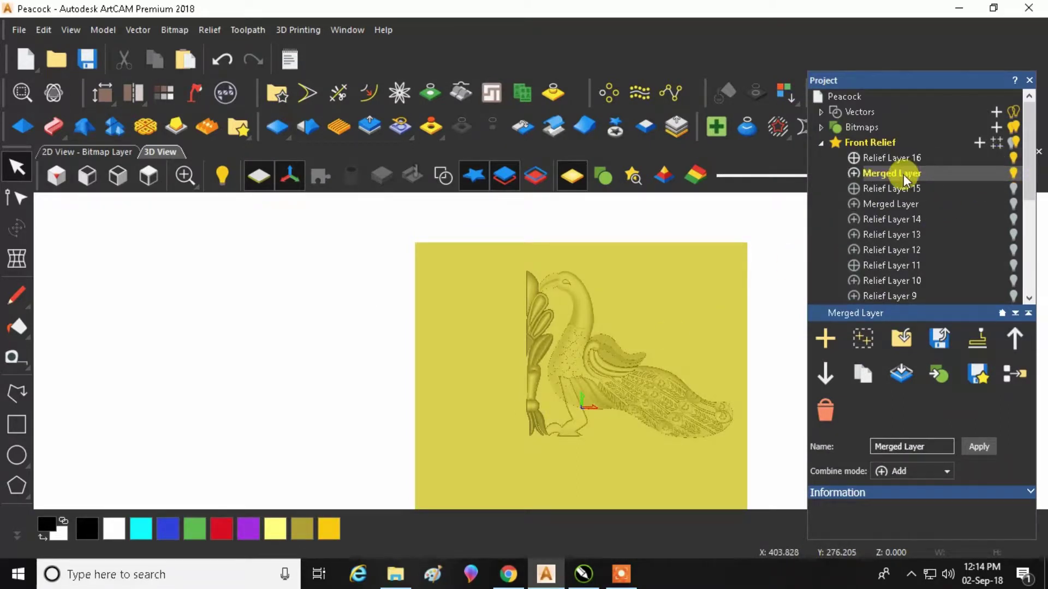
pyautogui.click(1013, 158)
# Step: Soften the edge where the peacock's neck meets the scales using the Smoothing tool with a 7-pixel radius and 8% strength
pyautogui.scroll(1, 604, 373)
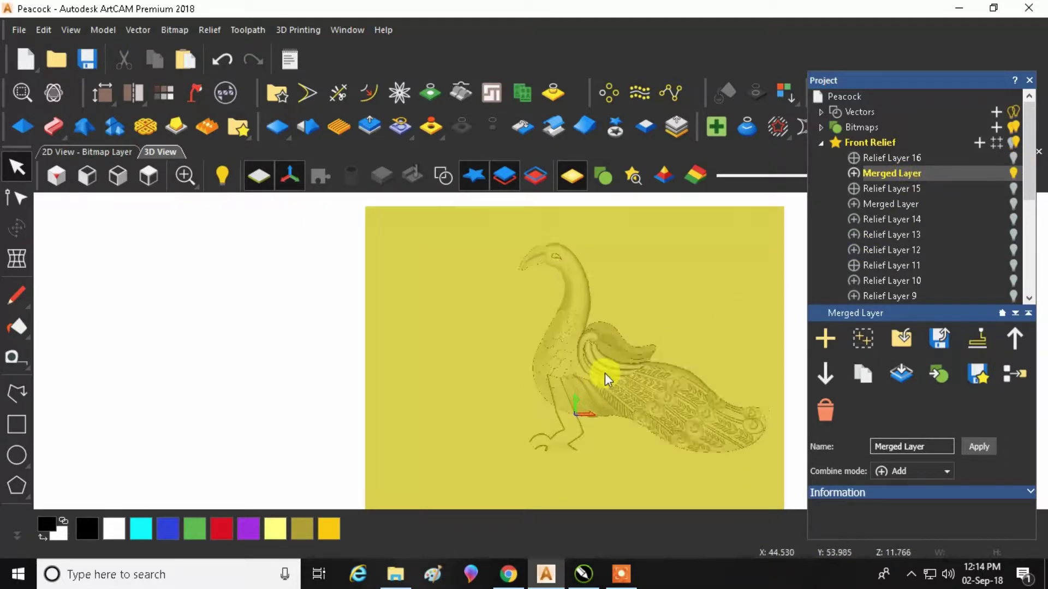
pyautogui.scroll(1, 604, 372)
pyautogui.scroll(-1, 423, 359)
pyautogui.scroll(1, 613, 369)
pyautogui.scroll(1, 489, 280)
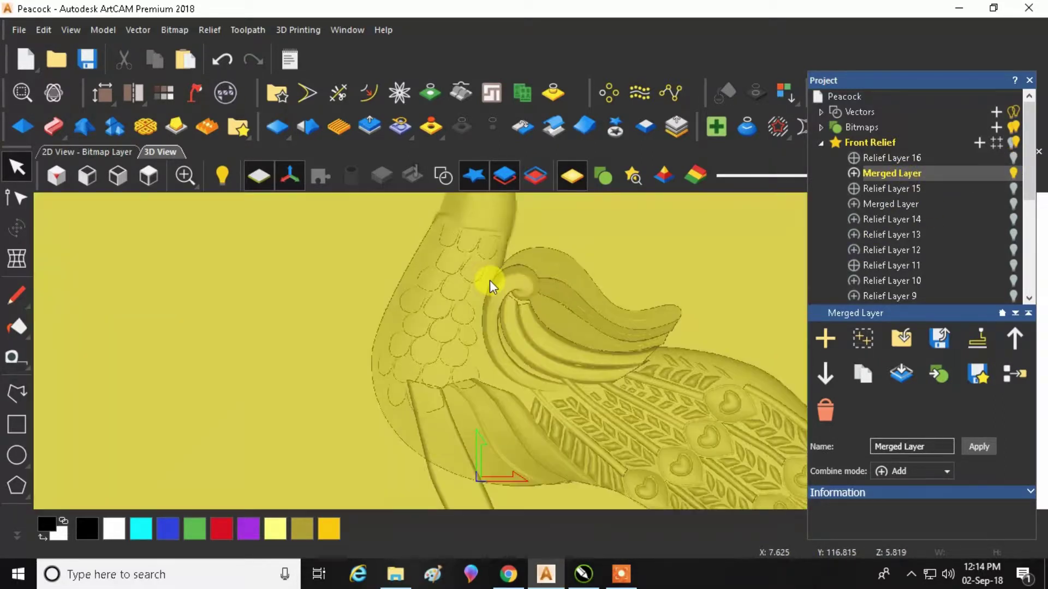
pyautogui.scroll(-1, 496, 301)
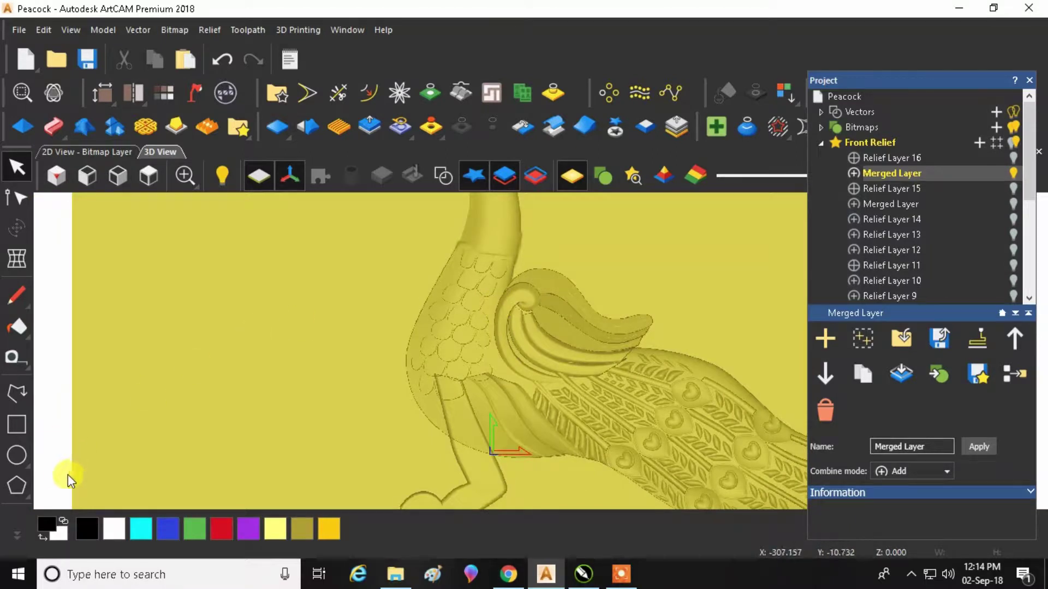
pyautogui.click(22, 538)
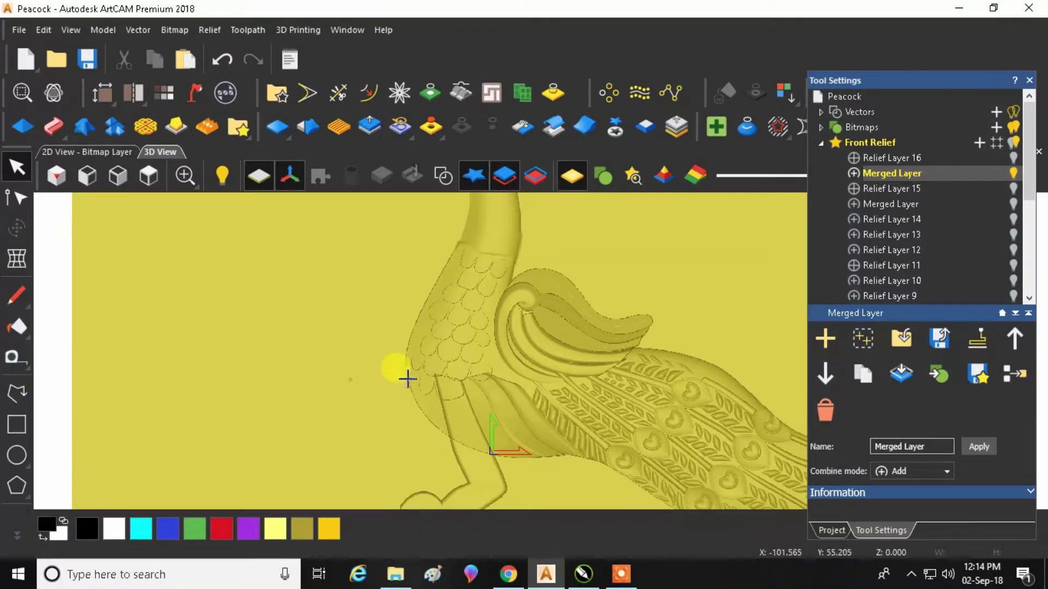
pyautogui.scroll(-2, 460, 363)
pyautogui.scroll(3, 505, 290)
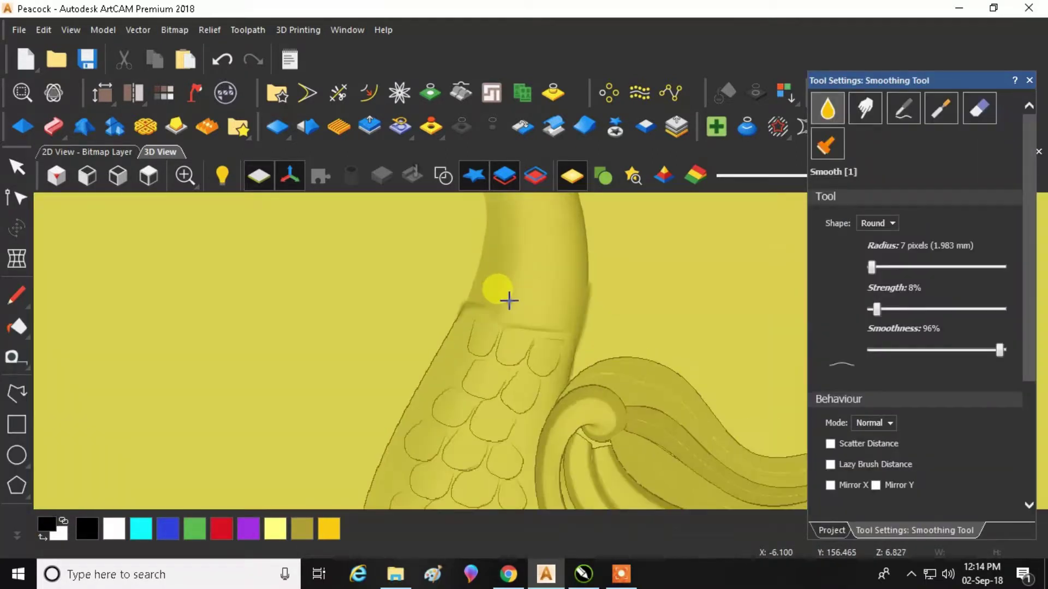
pyautogui.scroll(2, 473, 302)
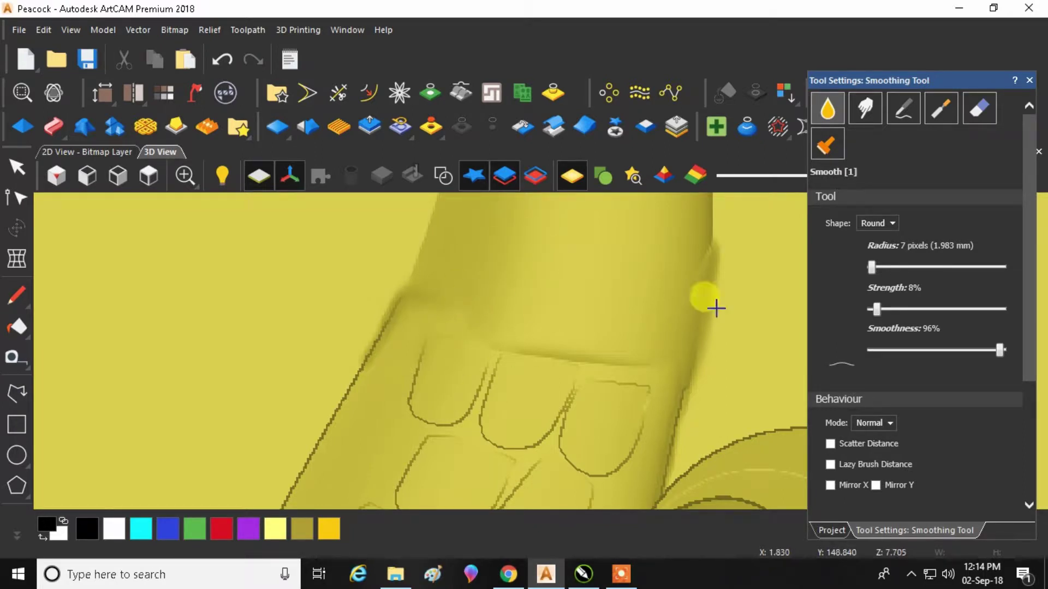
# Step: Set the smoothing radius to 20 pixels and strength to 16%, and blend the neck base into the upper scales
pyautogui.click(881, 267)
pyautogui.moveTo(876, 309); pyautogui.dragTo(887, 309)
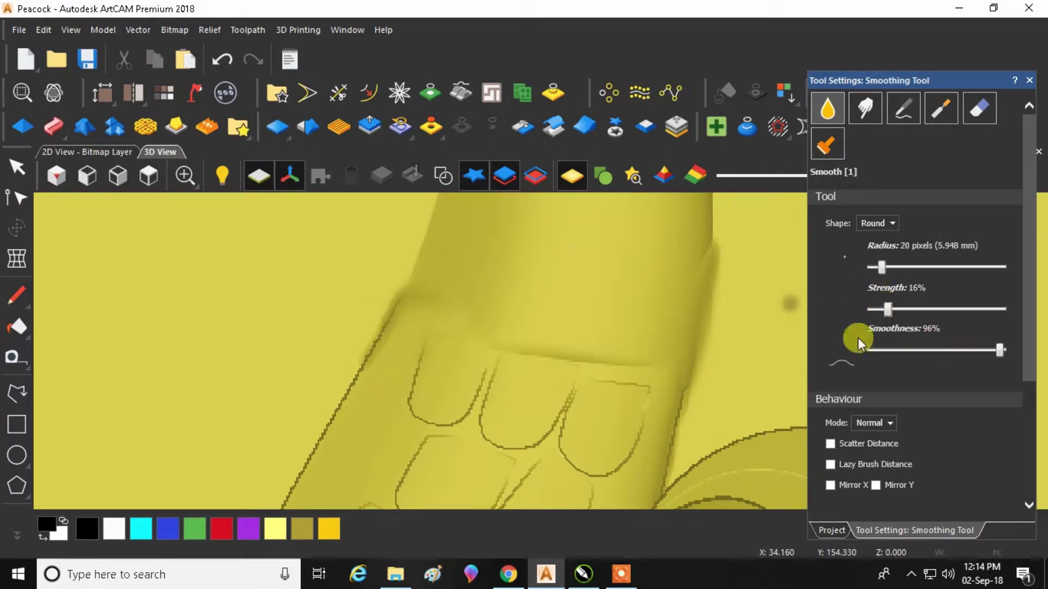
pyautogui.moveTo(524, 312)
pyautogui.mouseDown()
pyautogui.moveTo(508, 365)
pyautogui.moveTo(525, 381)
pyautogui.moveTo(551, 364)
pyautogui.moveTo(582, 281)
pyautogui.moveTo(602, 286)
pyautogui.moveTo(593, 366)
pyautogui.moveTo(612, 406)
pyautogui.moveTo(667, 320)
pyautogui.moveTo(642, 301)
pyautogui.moveTo(583, 380)
pyautogui.moveTo(541, 386)
pyautogui.mouseUp()
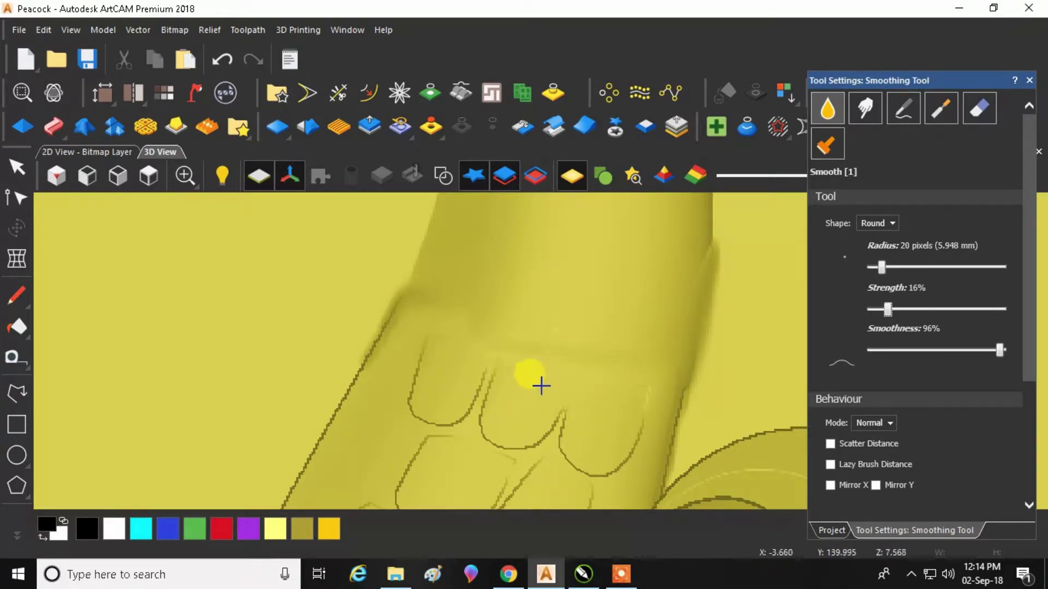
pyautogui.moveTo(536, 263)
pyautogui.mouseDown()
pyautogui.moveTo(438, 330)
pyautogui.moveTo(433, 244)
pyautogui.moveTo(438, 263)
pyautogui.moveTo(409, 331)
pyautogui.moveTo(412, 352)
pyautogui.moveTo(442, 298)
pyautogui.moveTo(447, 327)
pyautogui.moveTo(474, 259)
pyautogui.moveTo(428, 360)
pyautogui.moveTo(389, 366)
pyautogui.moveTo(397, 323)
pyautogui.moveTo(457, 263)
pyautogui.moveTo(501, 244)
pyautogui.moveTo(503, 304)
pyautogui.moveTo(477, 364)
pyautogui.moveTo(547, 290)
pyautogui.moveTo(557, 264)
pyautogui.moveTo(526, 416)
pyautogui.moveTo(540, 427)
pyautogui.moveTo(592, 377)
pyautogui.moveTo(578, 355)
pyautogui.moveTo(577, 394)
pyautogui.moveTo(611, 429)
pyautogui.moveTo(646, 263)
pyautogui.moveTo(668, 285)
pyautogui.moveTo(664, 263)
pyautogui.moveTo(688, 238)
pyautogui.moveTo(697, 270)
pyautogui.moveTo(646, 413)
pyautogui.moveTo(630, 285)
pyautogui.mouseUp()
pyautogui.scroll(-4, 591, 297)
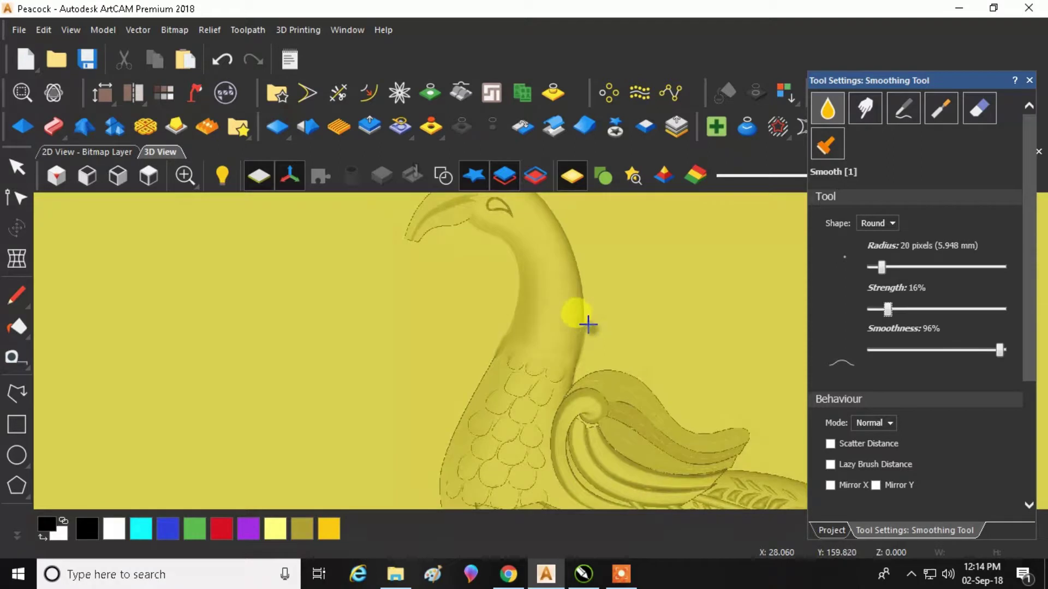
pyautogui.scroll(4, 533, 402)
pyautogui.moveTo(577, 262)
pyautogui.mouseDown()
pyautogui.moveTo(557, 367)
pyautogui.moveTo(535, 404)
pyautogui.moveTo(556, 225)
pyautogui.moveTo(661, 283)
pyautogui.mouseUp()
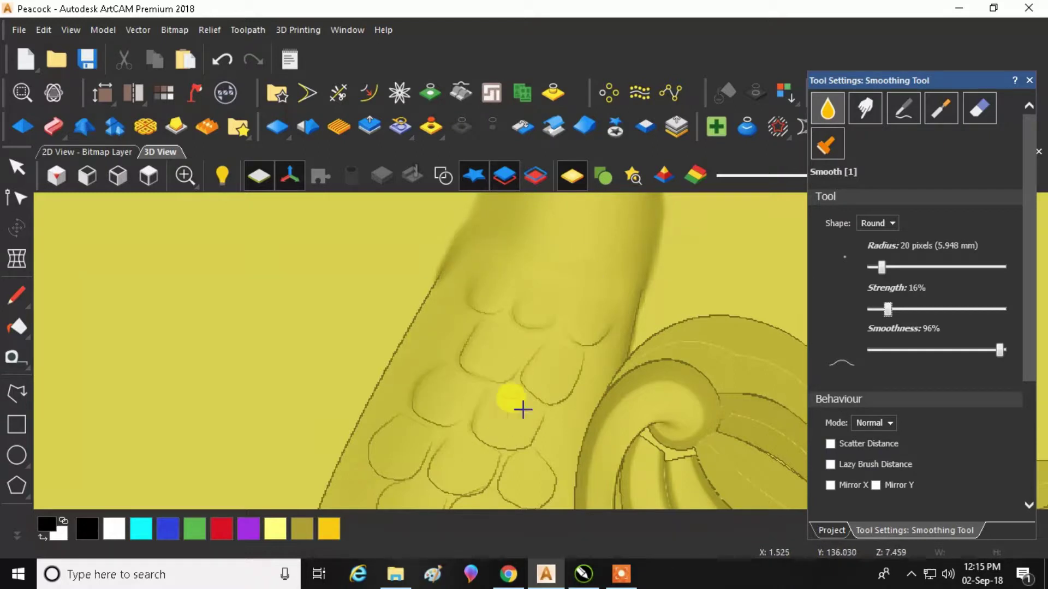
# Step: Smooth the outlines of the scales down the peacock's breast toward the top of the leg
pyautogui.scroll(-2, 573, 320)
pyautogui.scroll(-3, 528, 468)
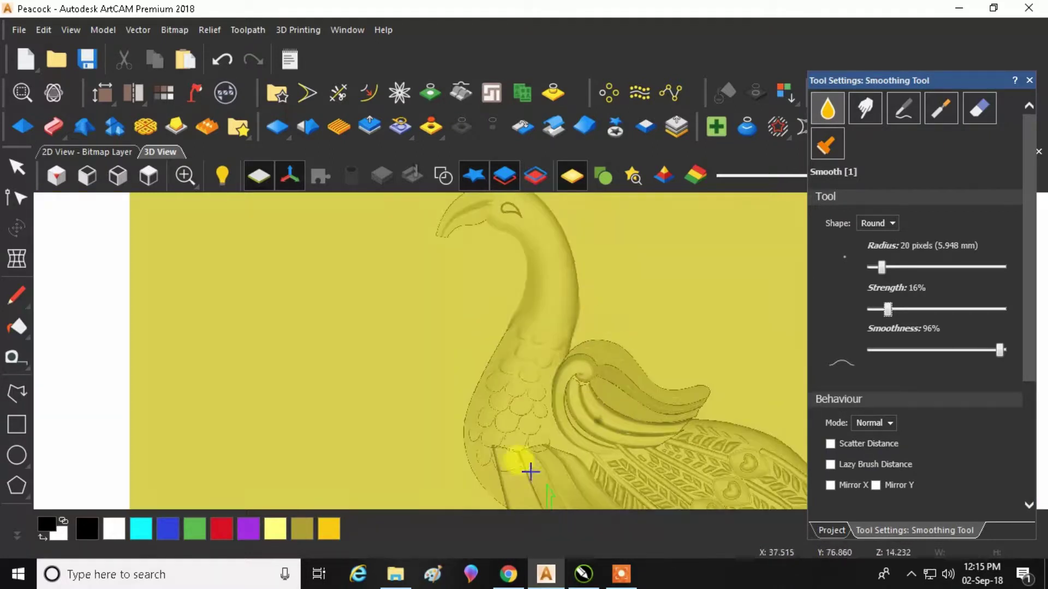
pyautogui.scroll(2, 529, 436)
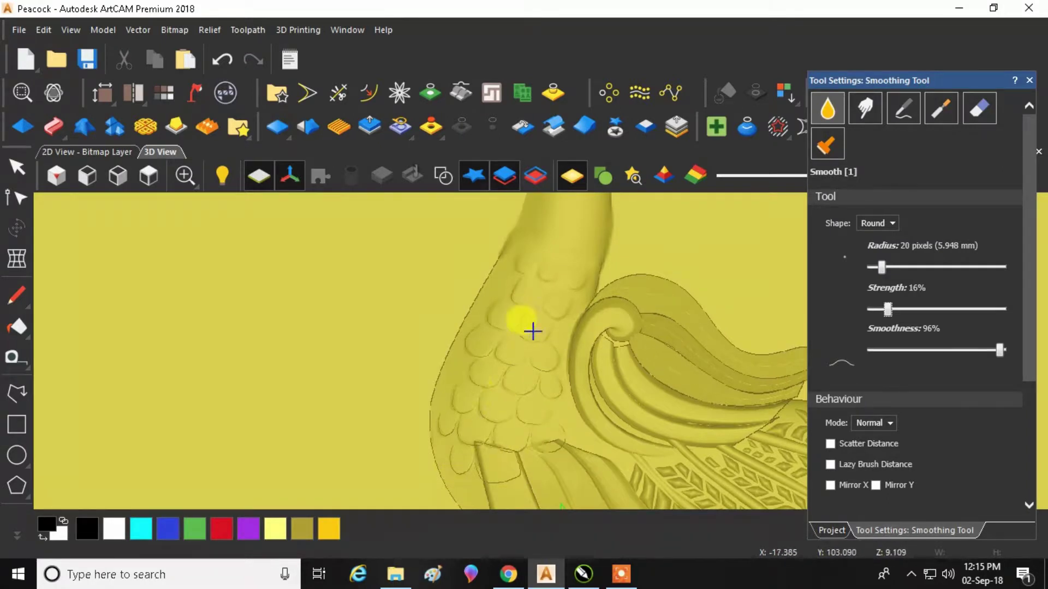
pyautogui.click(528, 364)
pyautogui.scroll(-3, 539, 340)
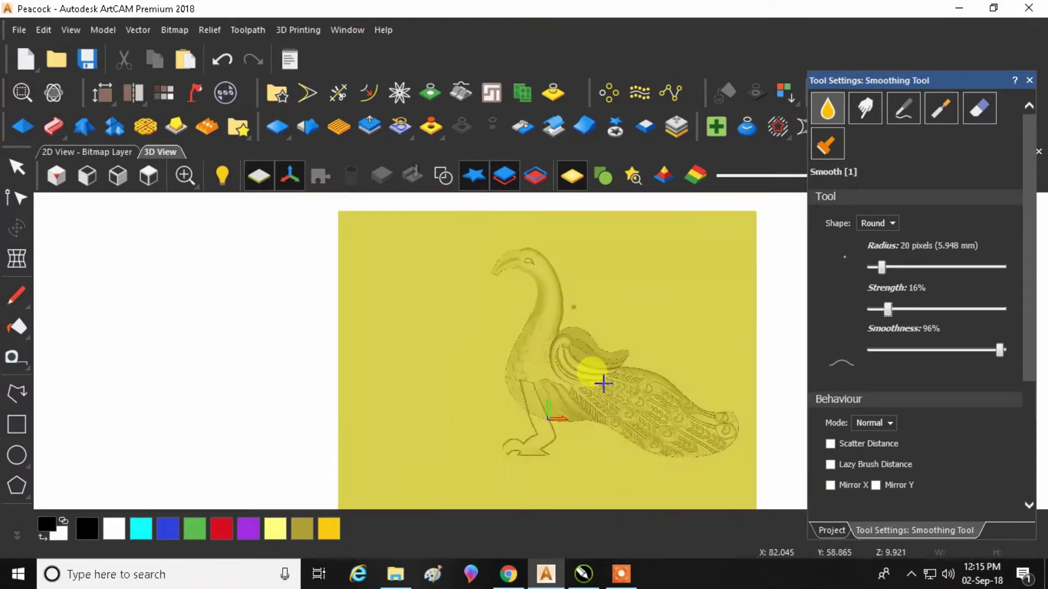
# Step: Smooth the top of the peacock's leg and the start of the belly feathers at 16% strength, and save the model
pyautogui.scroll(3, 570, 386)
pyautogui.scroll(-1, 480, 382)
pyautogui.scroll(1, 491, 415)
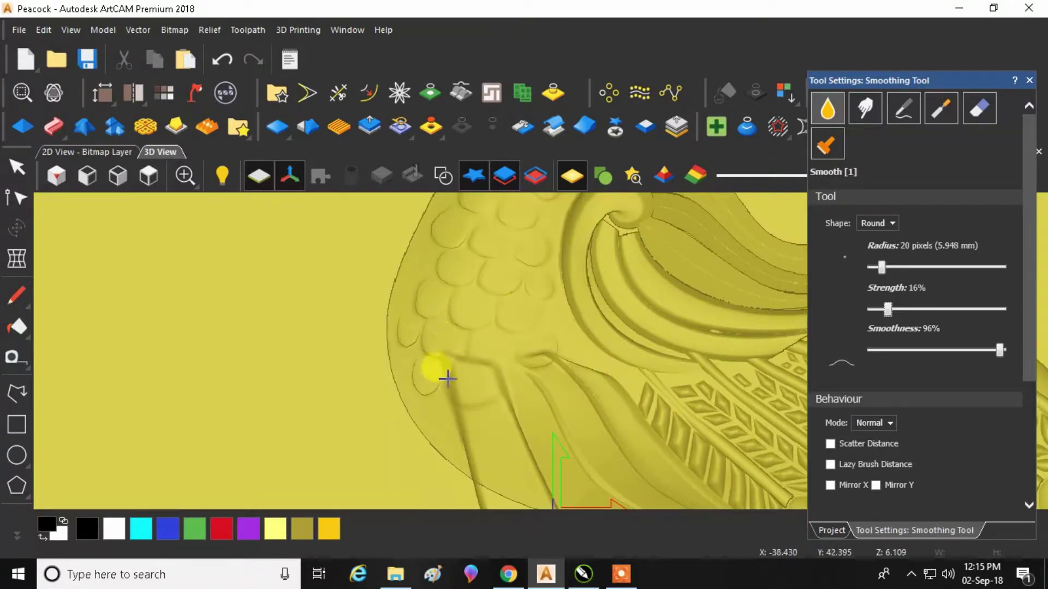
pyautogui.scroll(2, 442, 364)
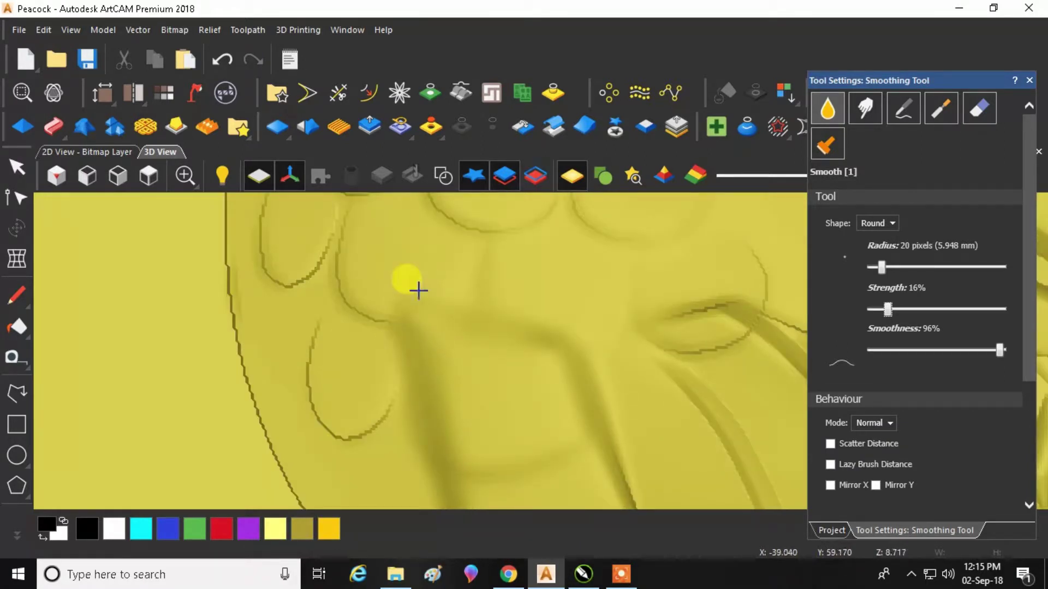
pyautogui.moveTo(491, 458); pyautogui.dragTo(528, 359, button='middle')
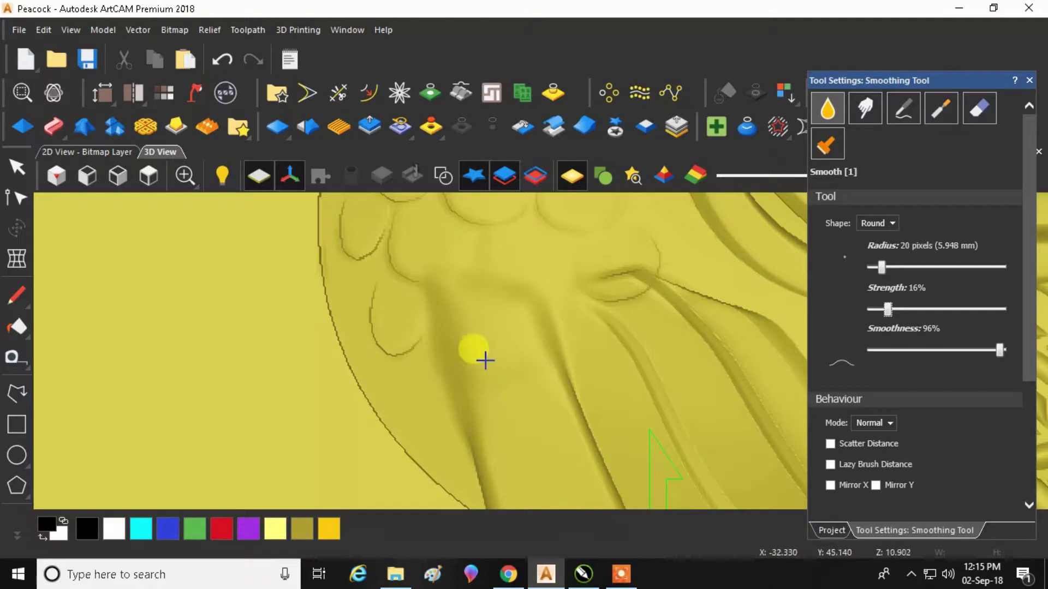
pyautogui.scroll(-1, 562, 414)
pyautogui.scroll(-1, 584, 342)
pyautogui.moveTo(544, 267)
pyautogui.mouseDown()
pyautogui.moveTo(576, 280)
pyautogui.moveTo(552, 318)
pyautogui.moveTo(554, 303)
pyautogui.moveTo(549, 347)
pyautogui.moveTo(541, 260)
pyautogui.moveTo(552, 284)
pyautogui.mouseUp()
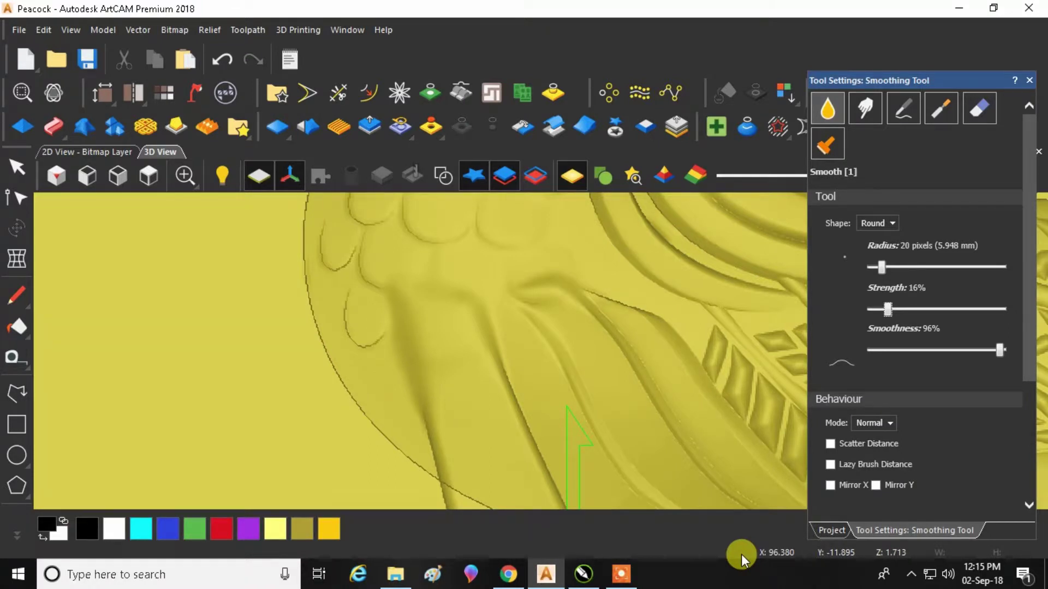
pyautogui.click(87, 59)
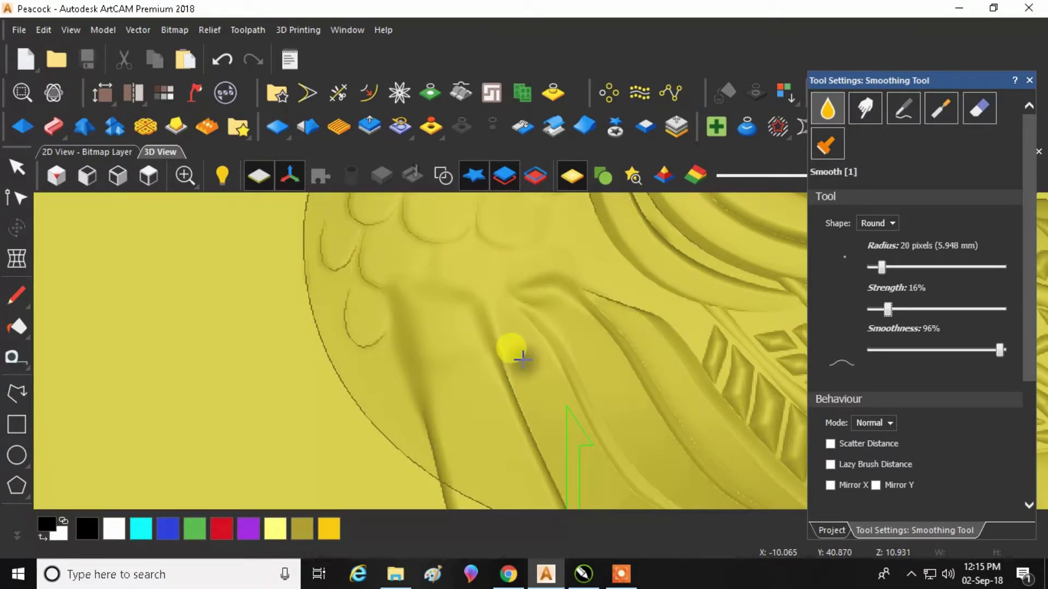
# Step: Soften the upper ridge of the leg where it meets the lowest breast scales
pyautogui.scroll(2, 440, 309)
pyautogui.moveTo(440, 309); pyautogui.dragTo(451, 278)
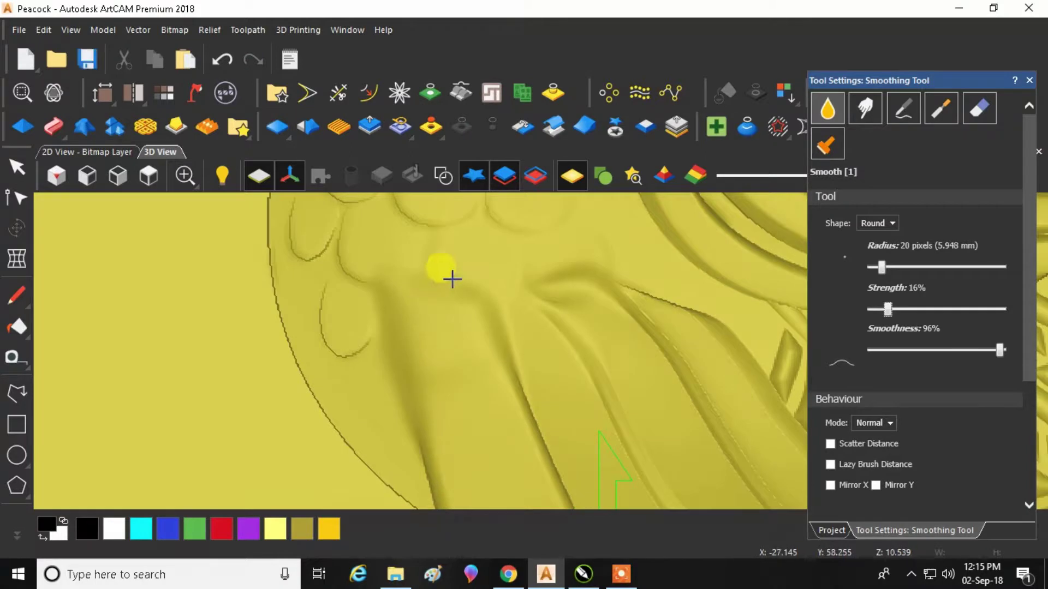
pyautogui.moveTo(486, 319)
pyautogui.mouseDown()
pyautogui.moveTo(505, 357)
pyautogui.moveTo(442, 341)
pyautogui.moveTo(397, 260)
pyautogui.moveTo(359, 268)
pyautogui.moveTo(342, 324)
pyautogui.moveTo(310, 246)
pyautogui.moveTo(296, 262)
pyautogui.moveTo(308, 335)
pyautogui.moveTo(364, 309)
pyautogui.moveTo(351, 367)
pyautogui.moveTo(327, 370)
pyautogui.moveTo(312, 348)
pyautogui.moveTo(391, 363)
pyautogui.moveTo(395, 353)
pyautogui.moveTo(456, 348)
pyautogui.moveTo(503, 367)
pyautogui.moveTo(602, 367)
pyautogui.moveTo(573, 352)
pyautogui.moveTo(538, 362)
pyautogui.mouseUp()
pyautogui.scroll(-2, 396, 353)
pyautogui.moveTo(538, 362)
pyautogui.mouseDown(button='middle')
pyautogui.moveTo(597, 238)
pyautogui.moveTo(589, 318)
pyautogui.mouseUp(button='middle')
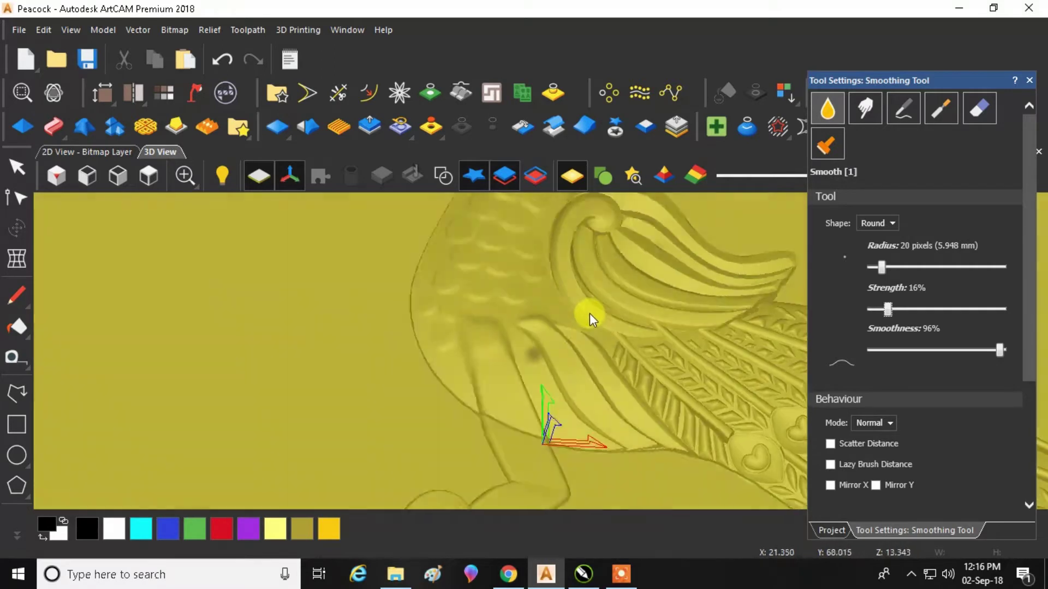
# Step: Set the smoothing strength to 37% and smooth the leg's upper edges into the surrounding body
pyautogui.click(883, 270)
pyautogui.moveTo(910, 309); pyautogui.dragTo(917, 308)
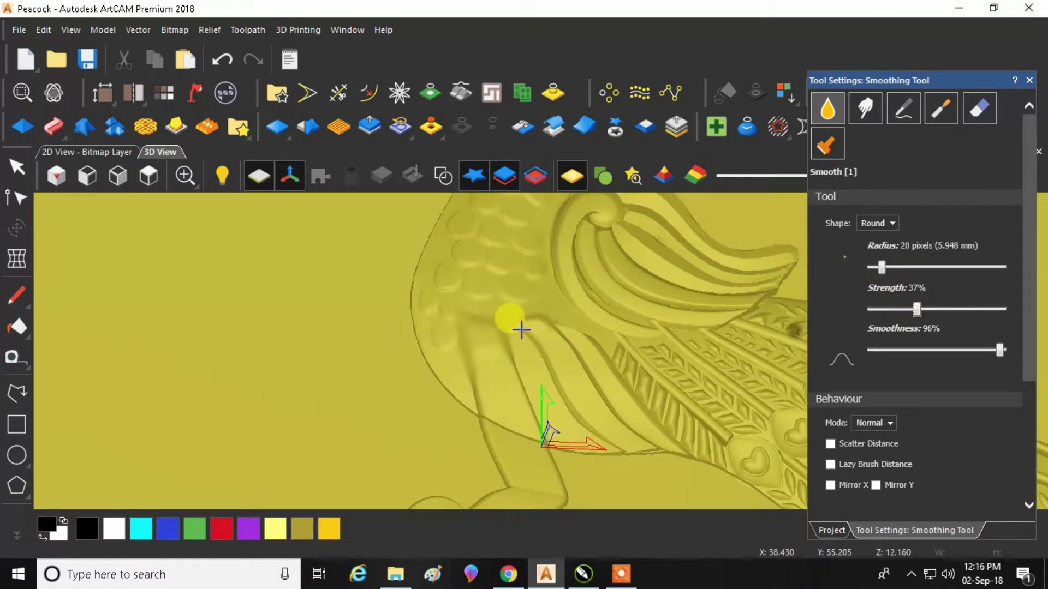
pyautogui.scroll(3, 519, 327)
pyautogui.moveTo(531, 354)
pyautogui.mouseDown()
pyautogui.moveTo(497, 323)
pyautogui.moveTo(506, 300)
pyautogui.moveTo(487, 342)
pyautogui.moveTo(479, 303)
pyautogui.moveTo(490, 344)
pyautogui.moveTo(489, 301)
pyautogui.moveTo(508, 369)
pyautogui.moveTo(505, 307)
pyautogui.moveTo(509, 347)
pyautogui.moveTo(488, 365)
pyautogui.moveTo(473, 334)
pyautogui.moveTo(457, 333)
pyautogui.moveTo(466, 304)
pyautogui.moveTo(459, 344)
pyautogui.moveTo(438, 366)
pyautogui.moveTo(439, 306)
pyautogui.moveTo(472, 399)
pyautogui.moveTo(498, 337)
pyautogui.moveTo(504, 309)
pyautogui.moveTo(494, 296)
pyautogui.moveTo(500, 396)
pyautogui.moveTo(519, 431)
pyautogui.moveTo(529, 423)
pyautogui.moveTo(553, 452)
pyautogui.moveTo(500, 338)
pyautogui.moveTo(476, 350)
pyautogui.moveTo(483, 404)
pyautogui.moveTo(462, 343)
pyautogui.moveTo(464, 310)
pyautogui.moveTo(481, 325)
pyautogui.moveTo(468, 312)
pyautogui.moveTo(430, 351)
pyautogui.moveTo(447, 403)
pyautogui.moveTo(453, 346)
pyautogui.moveTo(402, 306)
pyautogui.moveTo(404, 331)
pyautogui.moveTo(447, 381)
pyautogui.moveTo(499, 387)
pyautogui.moveTo(556, 416)
pyautogui.mouseUp()
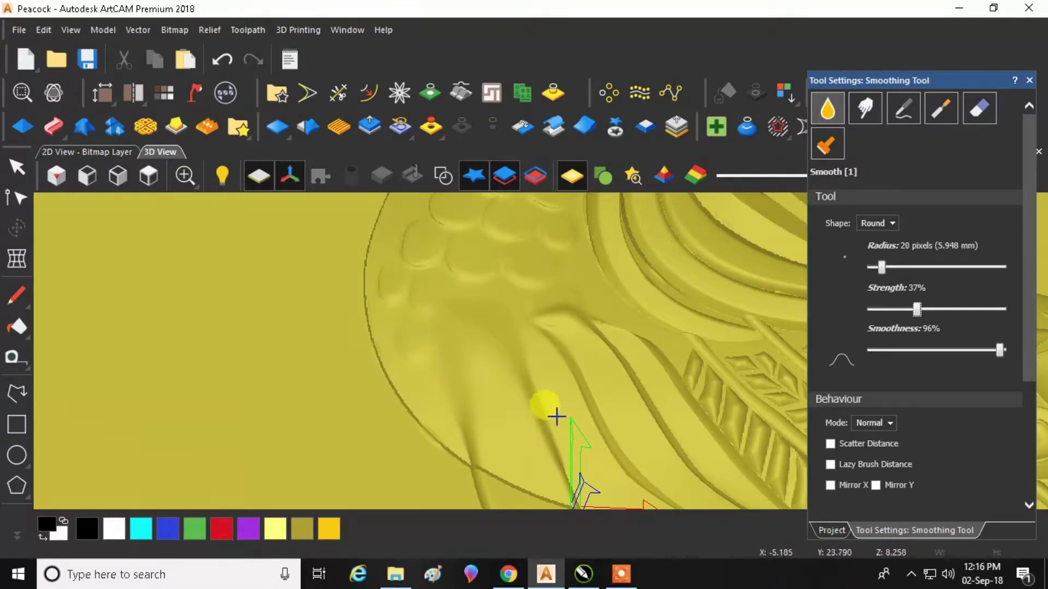
# Step: Blend the leg top further into the lowest scales and the beginning of the belly feathers
pyautogui.scroll(-3, 570, 376)
pyautogui.moveTo(660, 267); pyautogui.dragTo(578, 370, button='middle')
pyautogui.scroll(3, 556, 350)
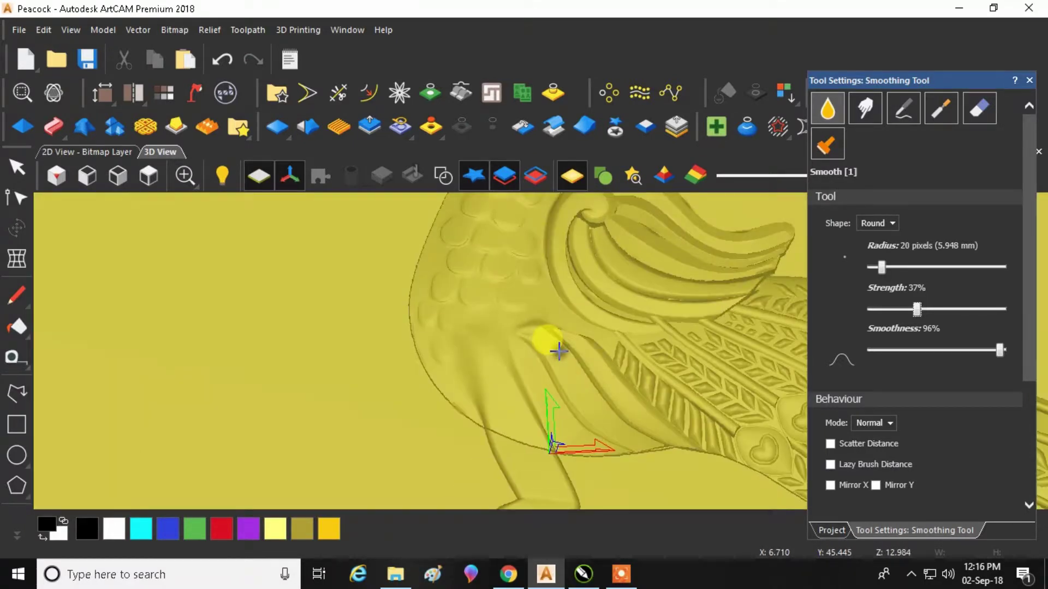
pyautogui.scroll(-2, 558, 356)
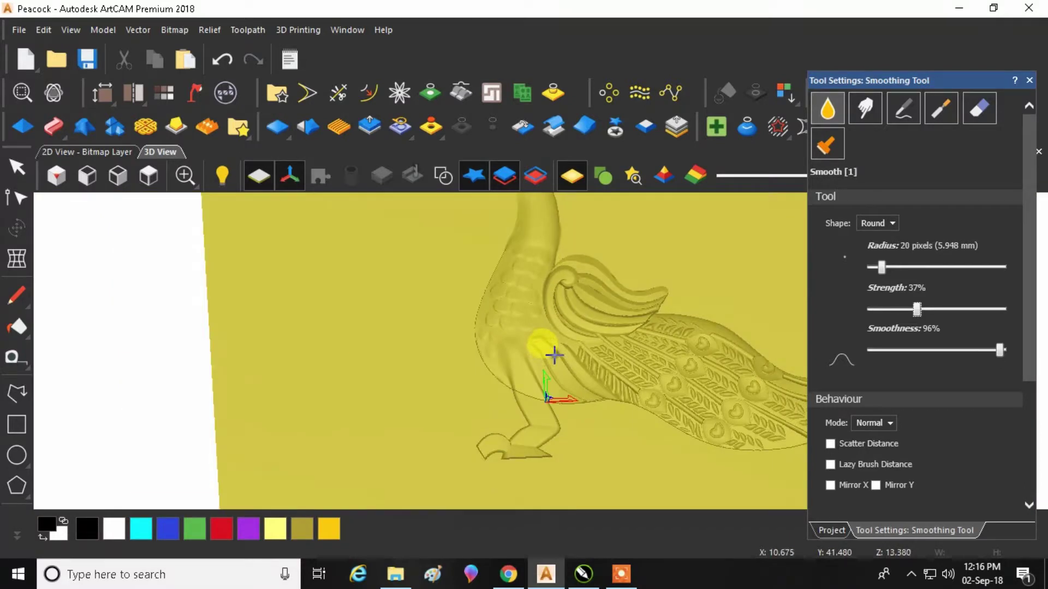
pyautogui.scroll(3, 554, 355)
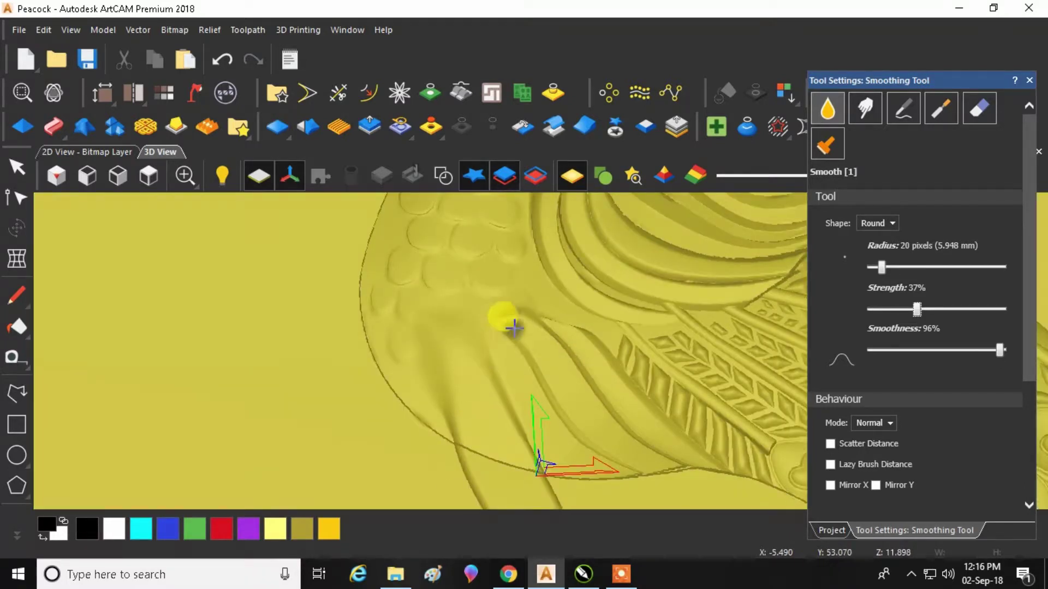
pyautogui.scroll(1, 502, 315)
pyautogui.scroll(1, 425, 348)
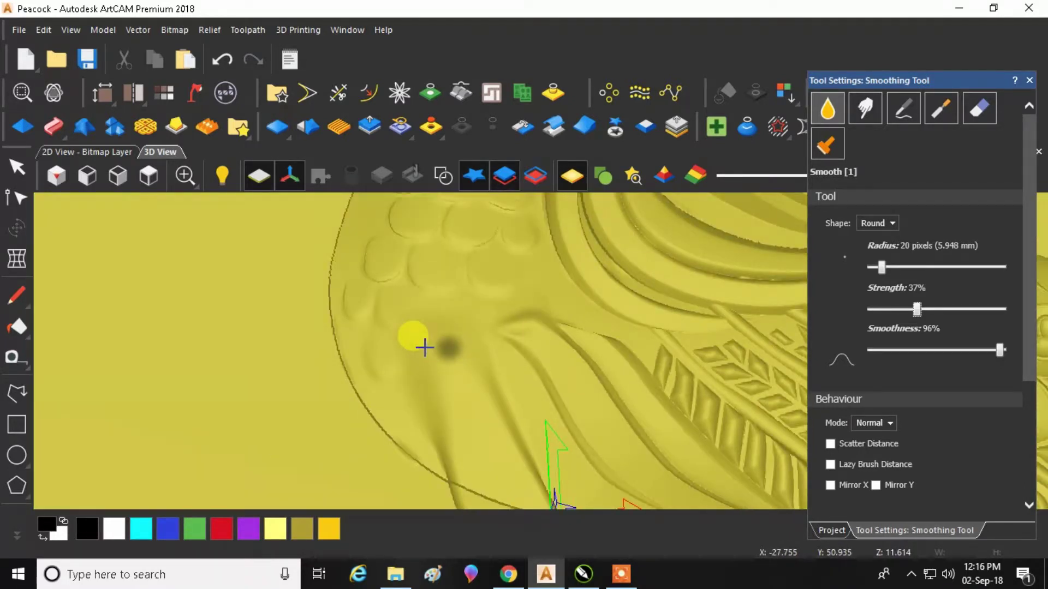
pyautogui.moveTo(444, 382); pyautogui.dragTo(482, 376, button='middle')
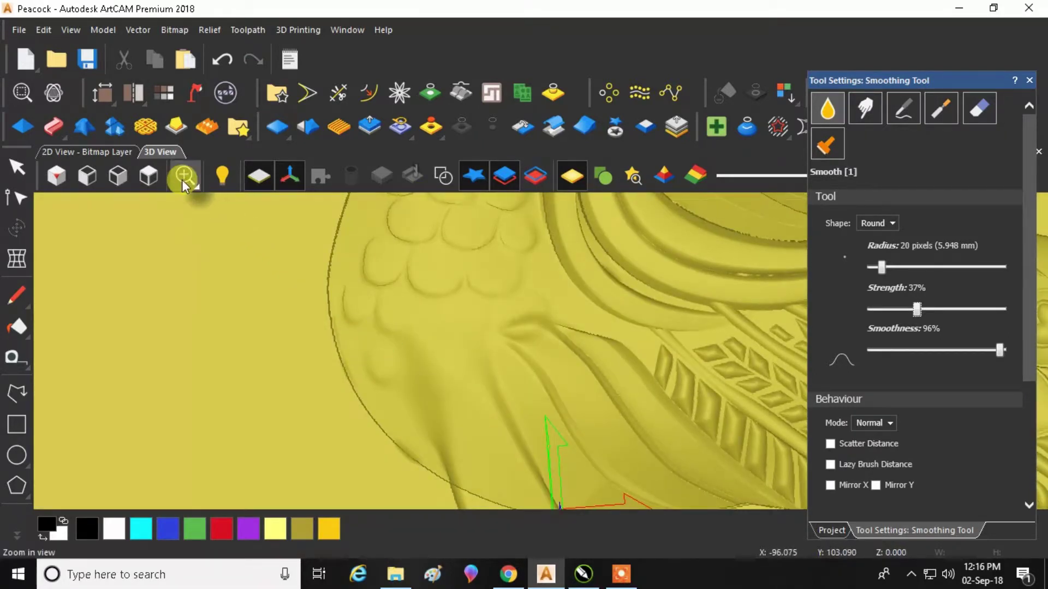
# Step: View the relief from above with the vectors displayed, and switch from smoothing to vector selection
pyautogui.click(159, 176)
pyautogui.click(443, 175)
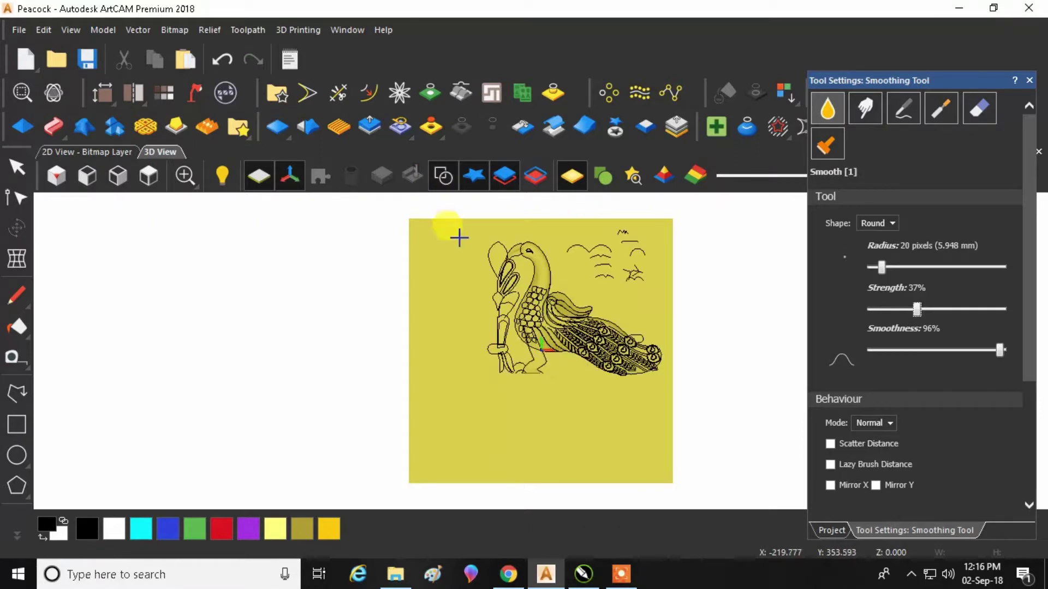
pyautogui.scroll(2, 525, 340)
pyautogui.click(17, 166)
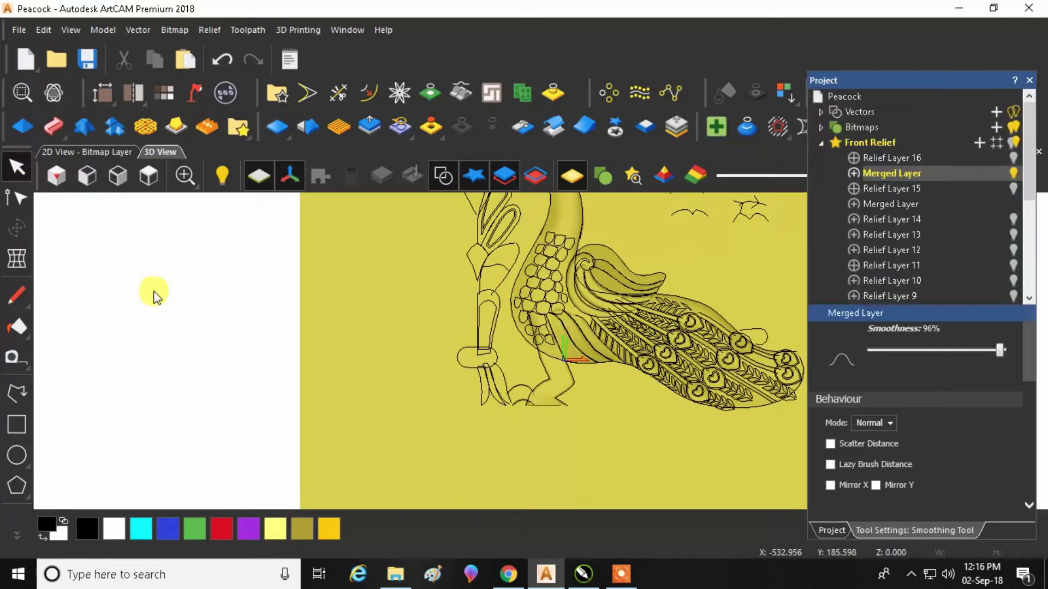
pyautogui.scroll(2, 502, 349)
pyautogui.click(536, 329)
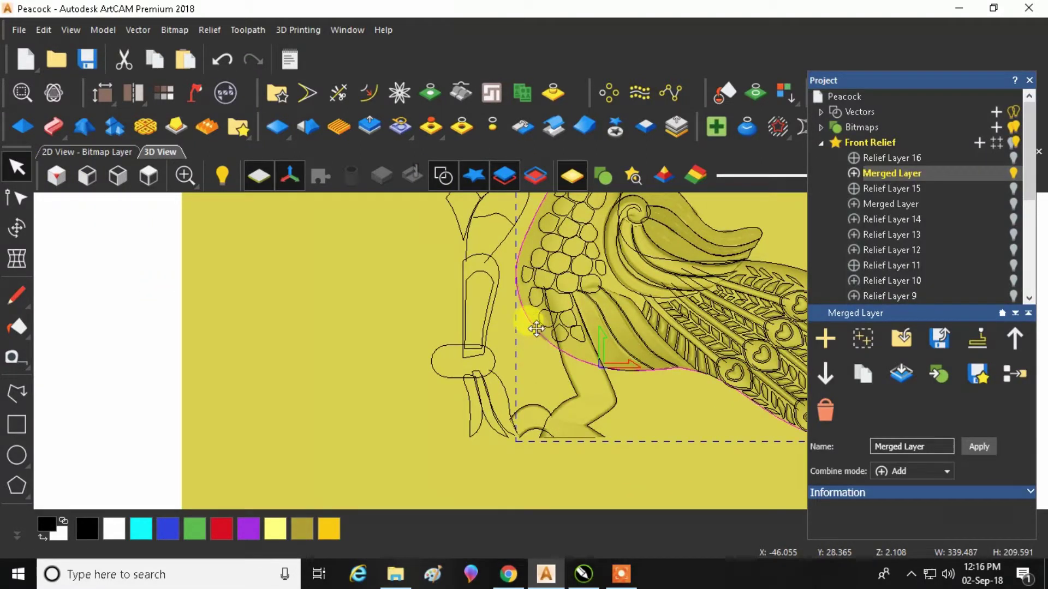
pyautogui.scroll(-1, 506, 414)
pyautogui.scroll(1, 683, 298)
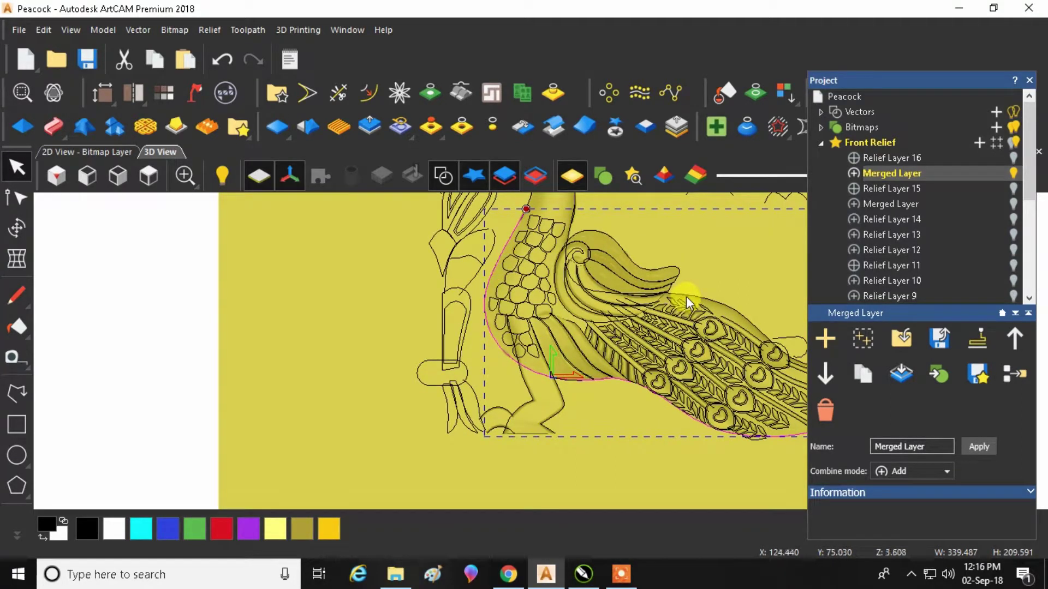
pyautogui.scroll(1, 676, 300)
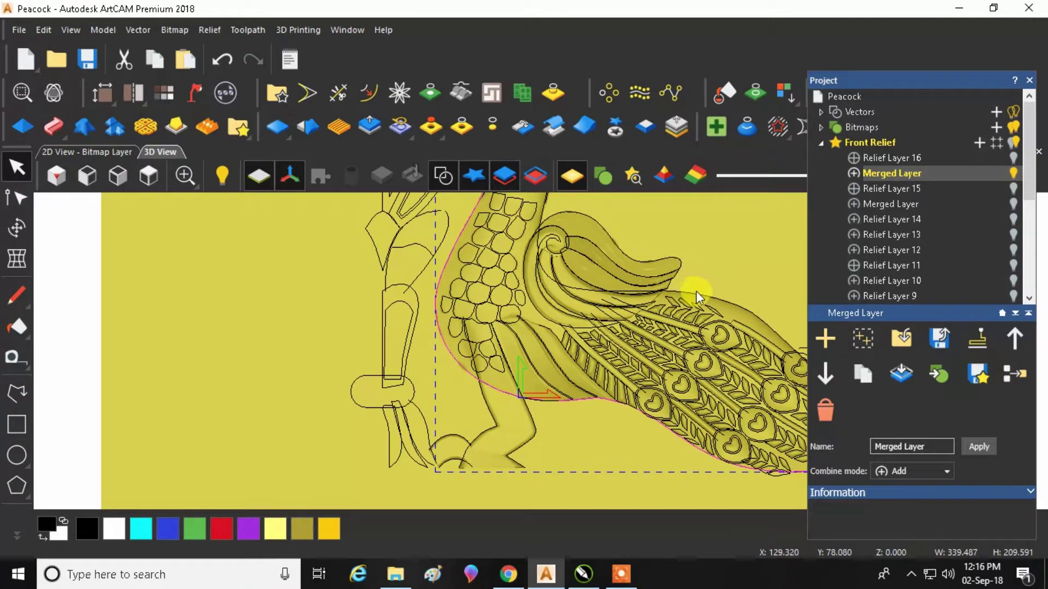
pyautogui.click(697, 294)
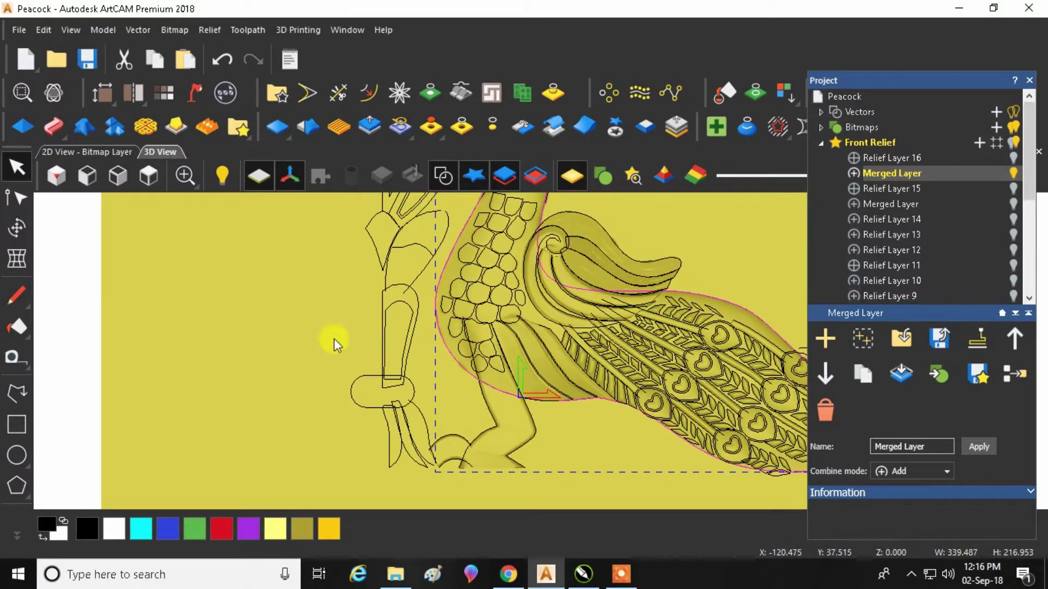
pyautogui.scroll(-1, 334, 338)
pyautogui.click(49, 120)
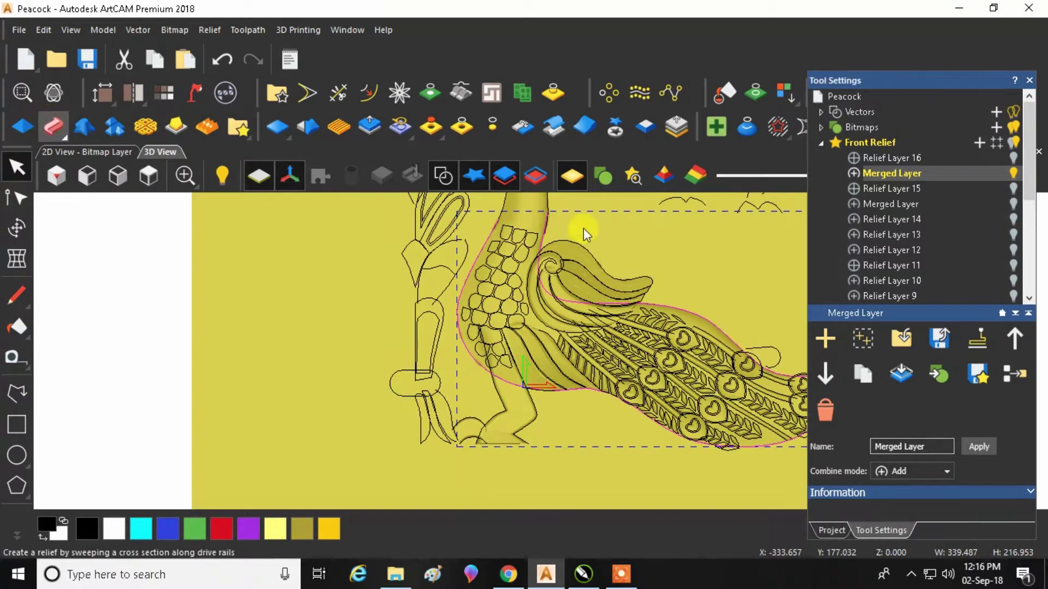
pyautogui.click(442, 176)
pyautogui.scroll(-2, 421, 374)
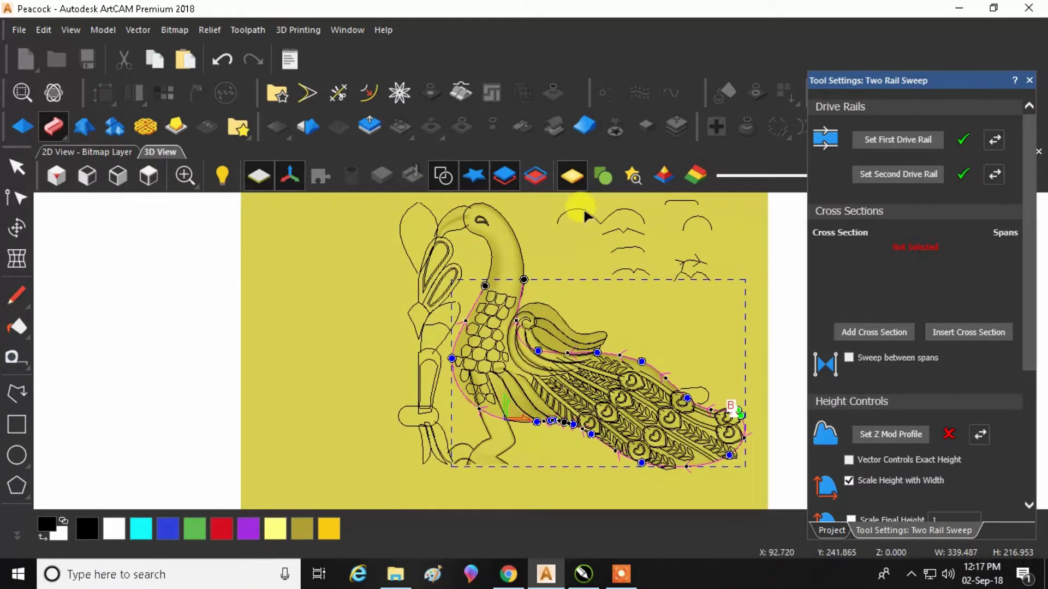
pyautogui.click(584, 208)
pyautogui.click(855, 331)
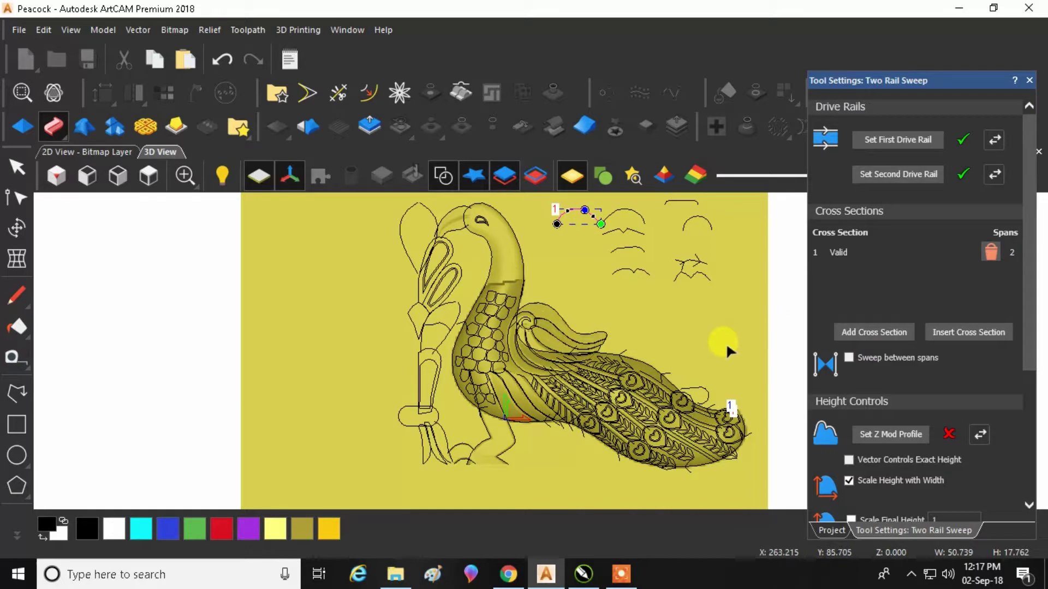
pyautogui.scroll(3, 580, 387)
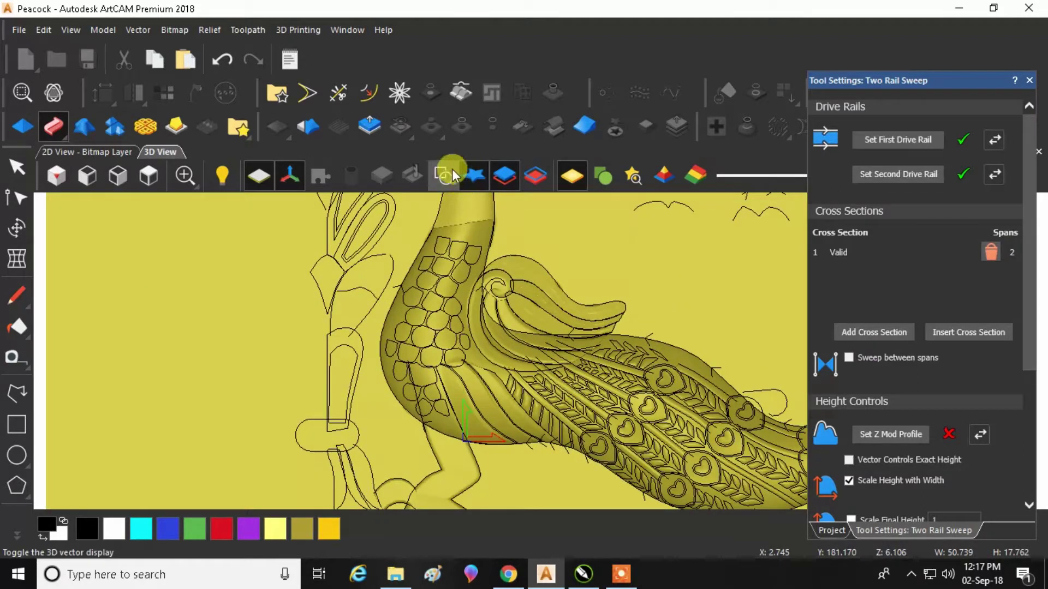
pyautogui.click(450, 171)
pyautogui.moveTo(496, 362); pyautogui.dragTo(548, 303)
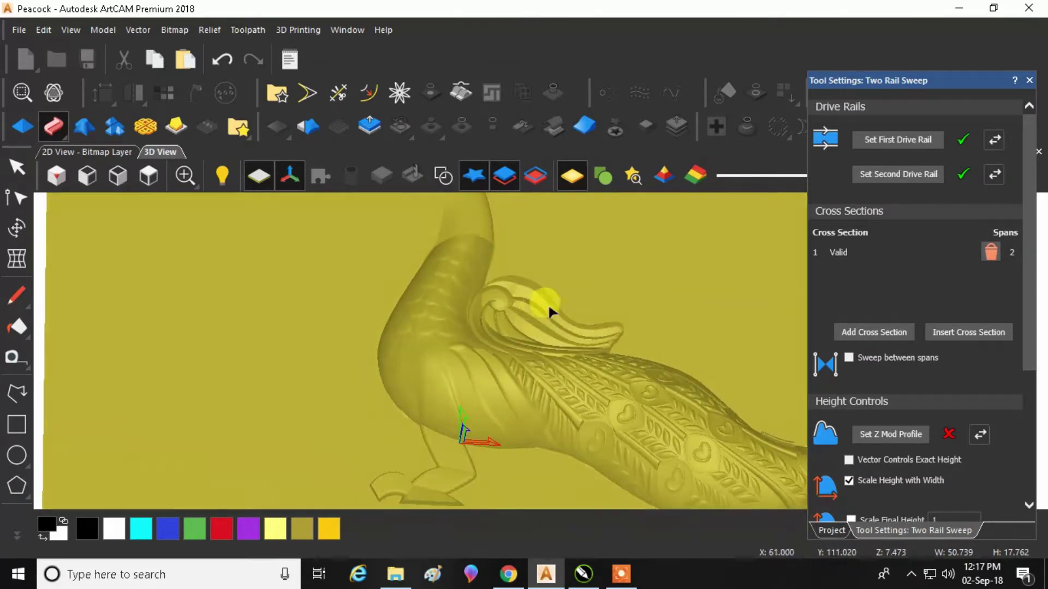
pyautogui.moveTo(565, 356)
pyautogui.mouseDown()
pyautogui.moveTo(605, 264)
pyautogui.moveTo(563, 322)
pyautogui.moveTo(559, 495)
pyautogui.moveTo(557, 417)
pyautogui.moveTo(571, 348)
pyautogui.moveTo(587, 342)
pyautogui.moveTo(587, 448)
pyautogui.moveTo(580, 365)
pyautogui.mouseUp()
pyautogui.click(21, 172)
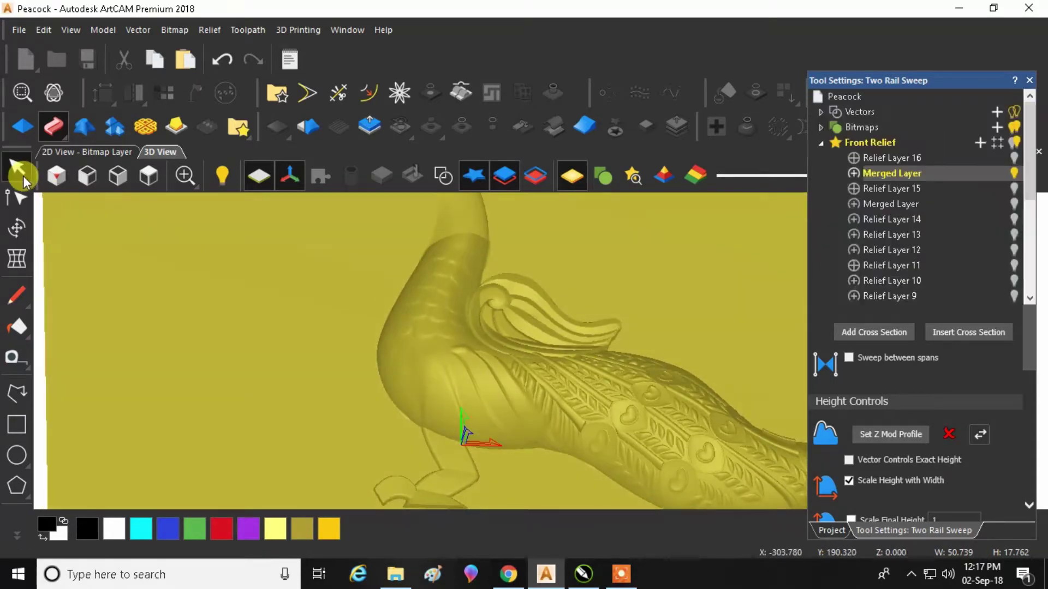
# Step: Display the vectors and add a new relief layer above the peacock's Merged Layer, making it the active layer
pyautogui.click(444, 170)
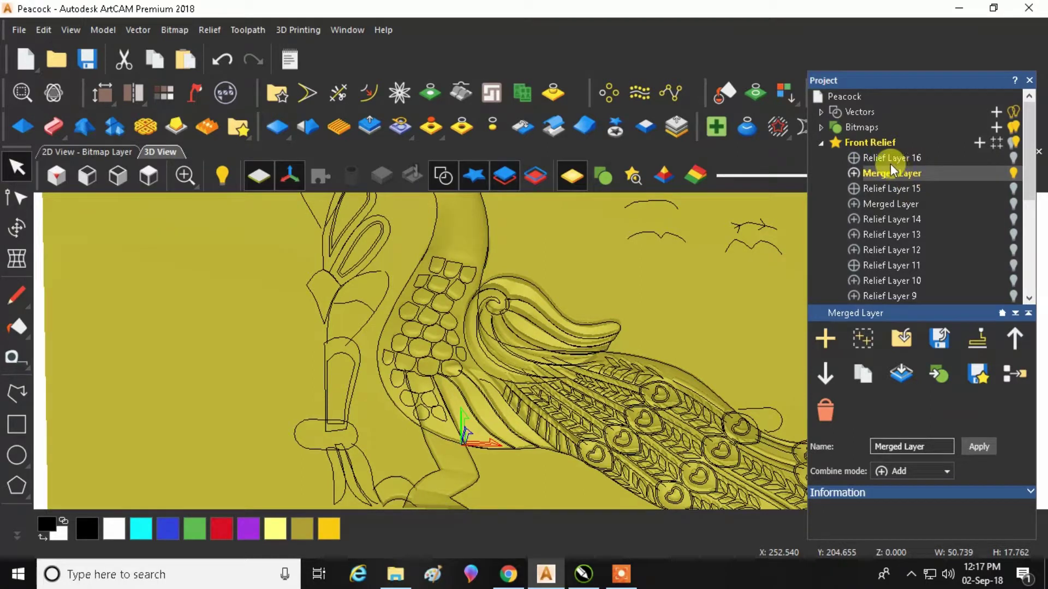
pyautogui.click(979, 143)
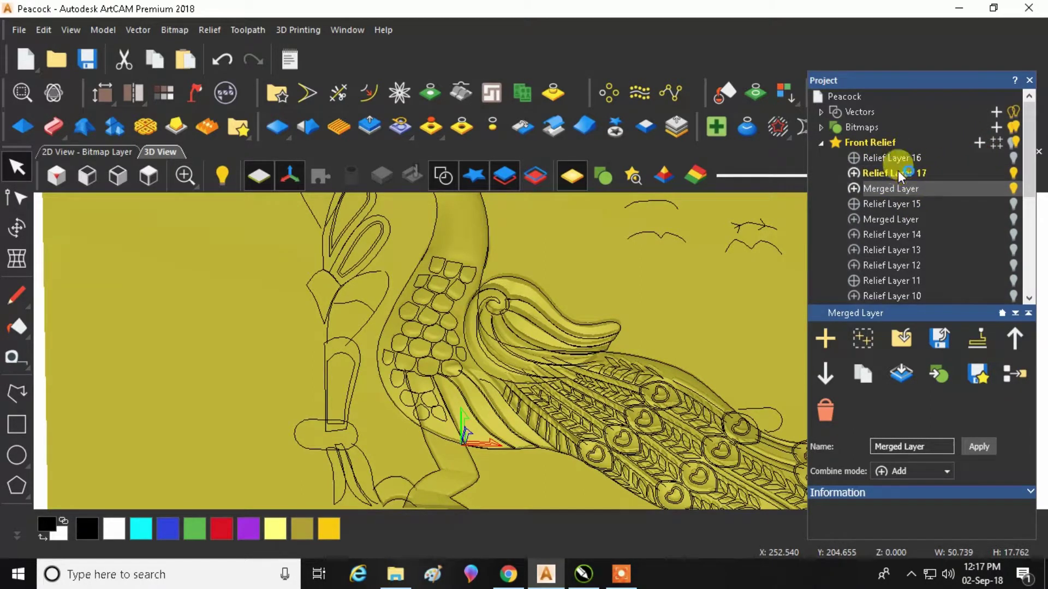
pyautogui.click(866, 175)
# Step: Set up a Two Rail Sweep between the peacock's lower and upper body outlines, using the small arc beside the head as cross section
pyautogui.click(388, 308)
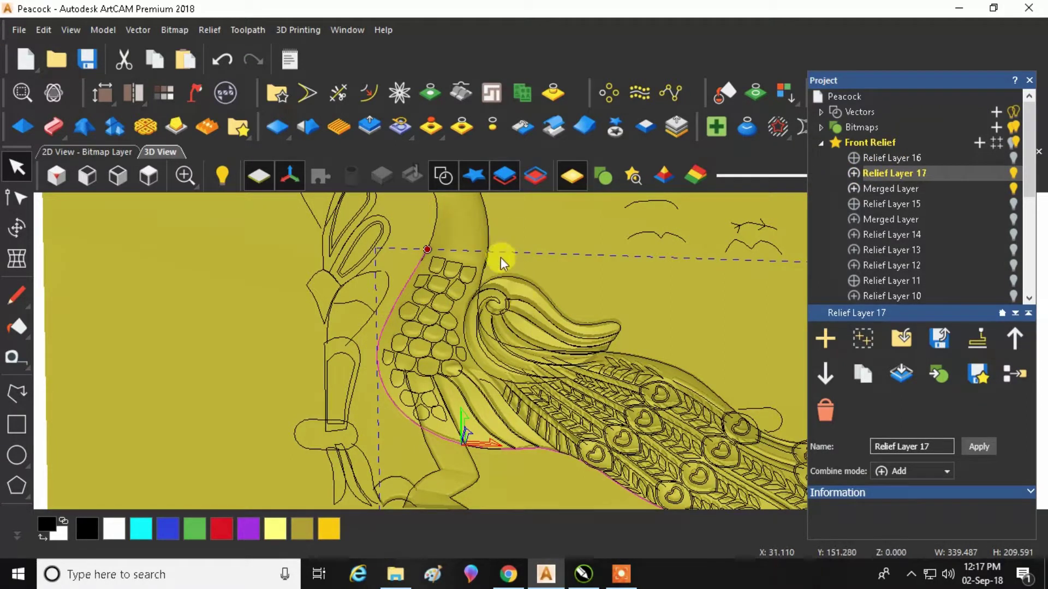
pyautogui.keyDown('shift'); pyautogui.click(481, 277); pyautogui.keyUp('shift')
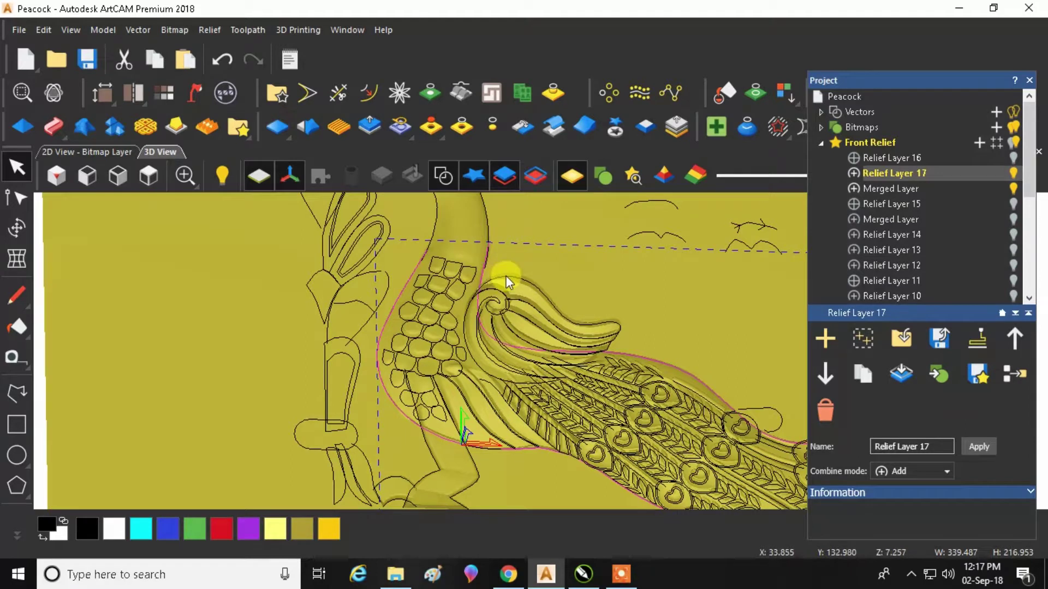
pyautogui.click(53, 127)
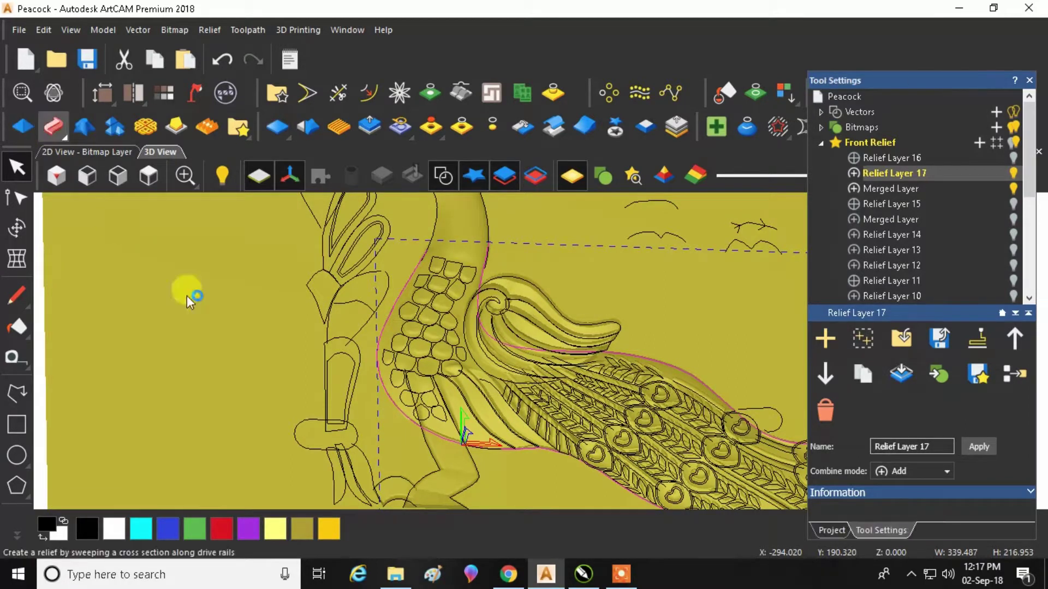
pyautogui.click(553, 223)
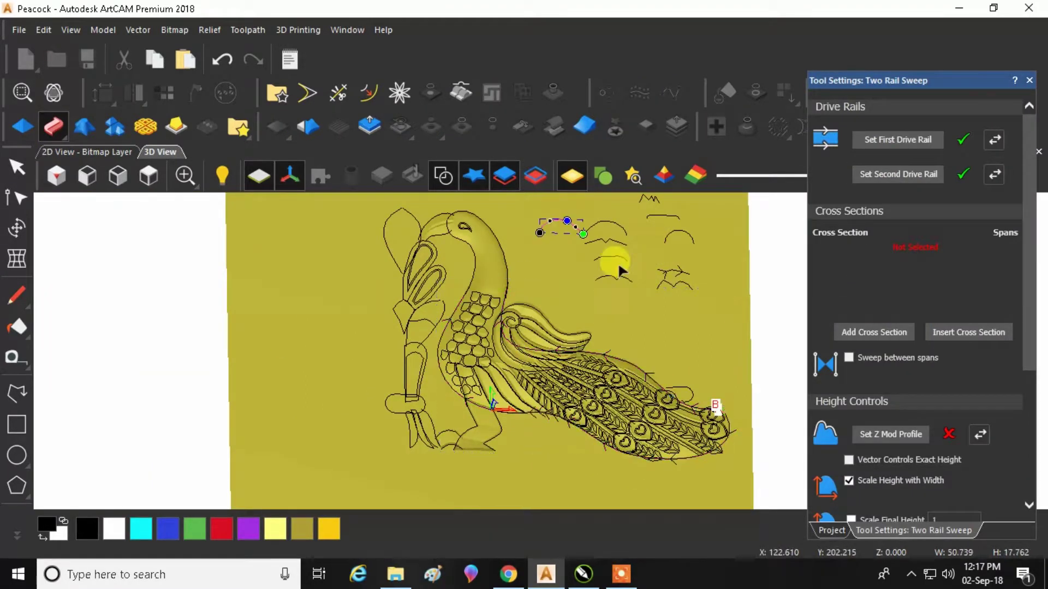
pyautogui.click(851, 332)
pyautogui.scroll(5, 543, 355)
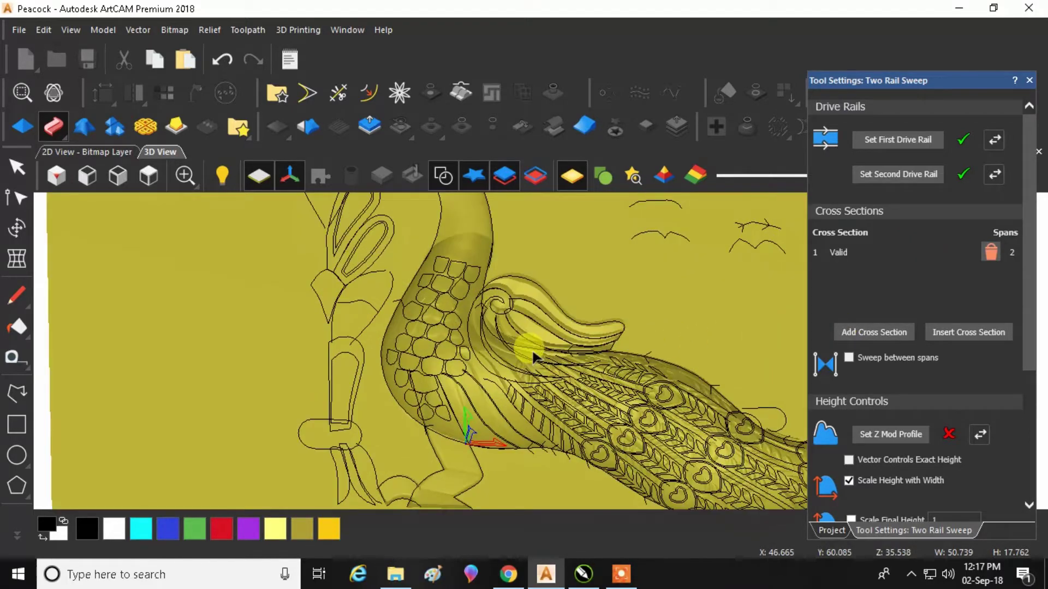
pyautogui.moveTo(561, 339); pyautogui.dragTo(510, 430)
pyautogui.scroll(-5, 872, 373)
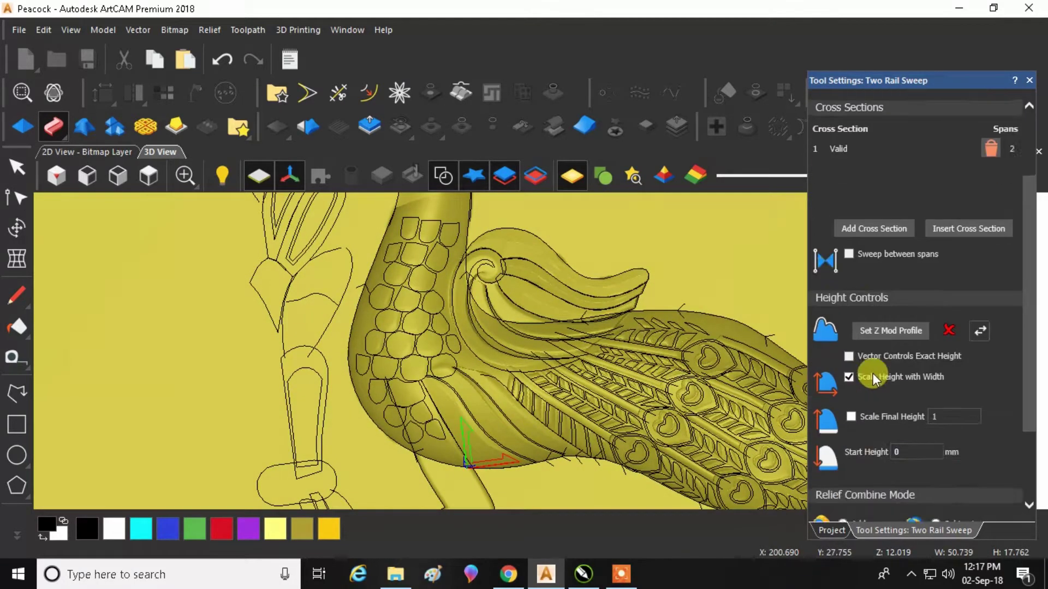
pyautogui.click(851, 325)
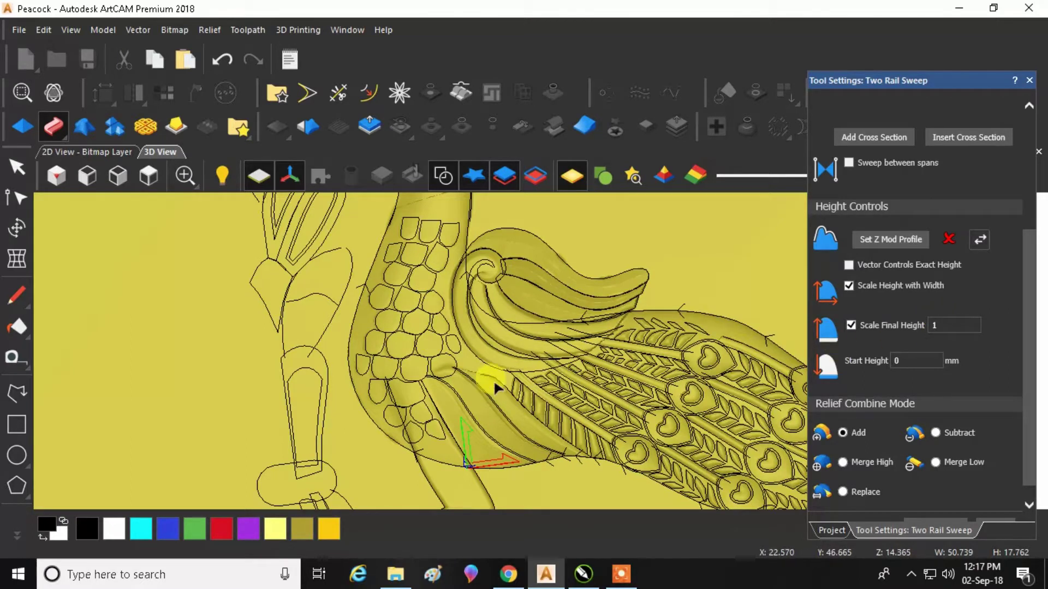
pyautogui.click(443, 177)
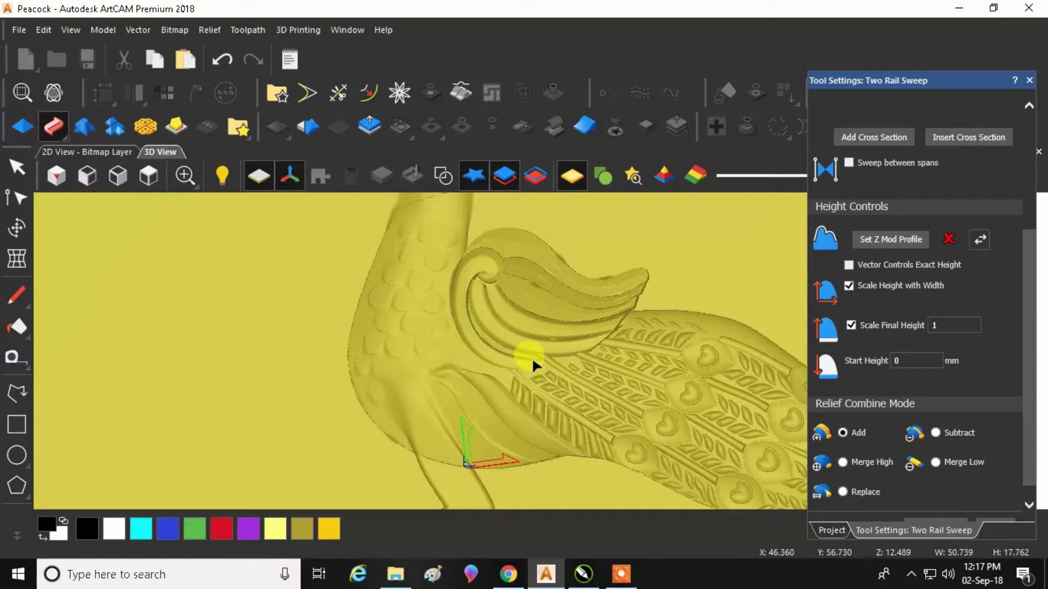
pyautogui.scroll(-2, 531, 356)
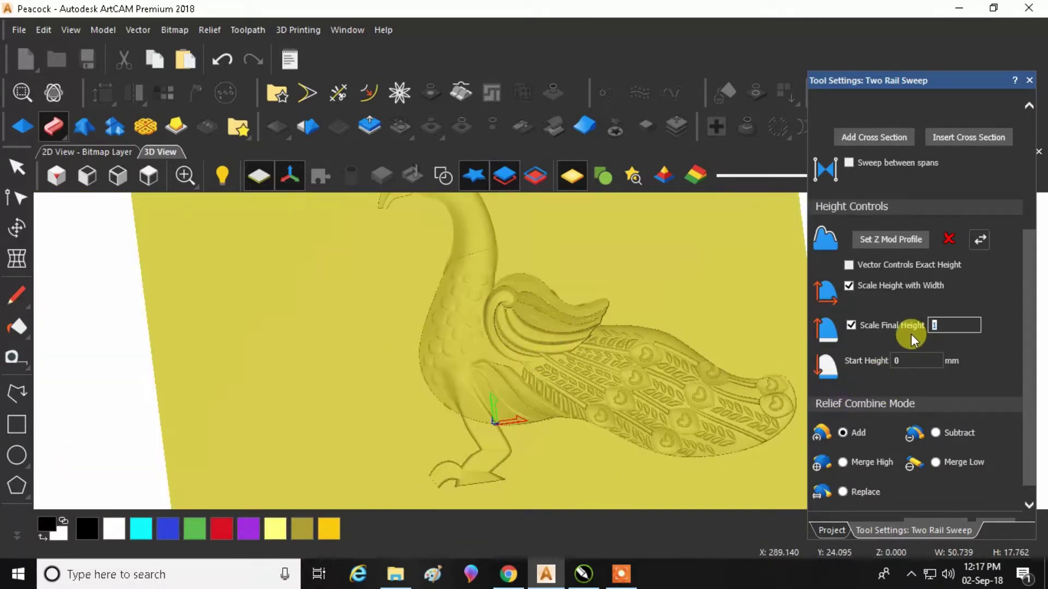
pyautogui.write('11')
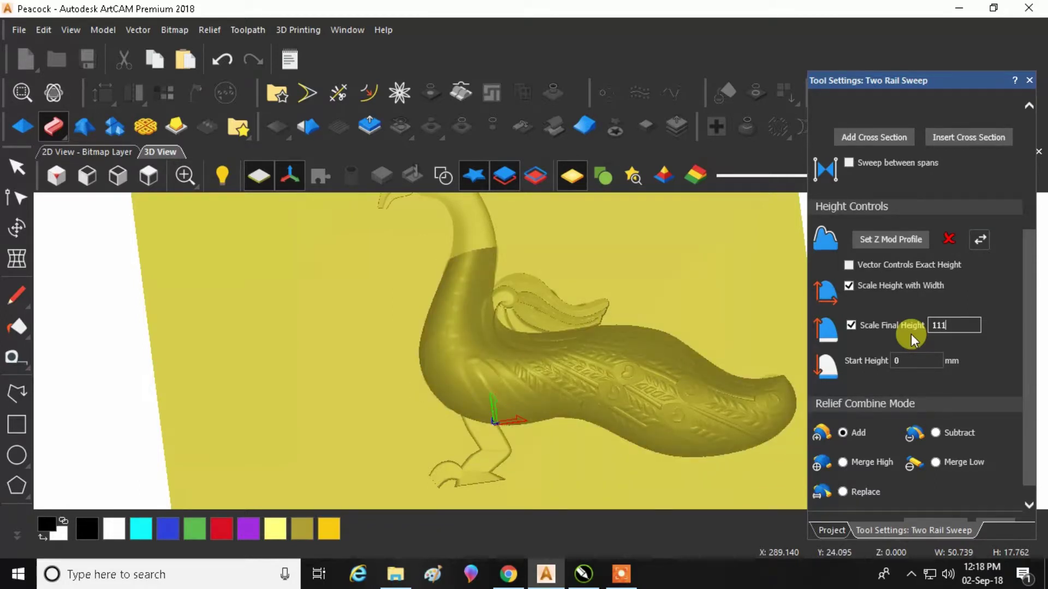
pyautogui.press('BackSpace')
pyautogui.press('BackSpace')
pyautogui.press('BackSpace')
pyautogui.click(16, 165)
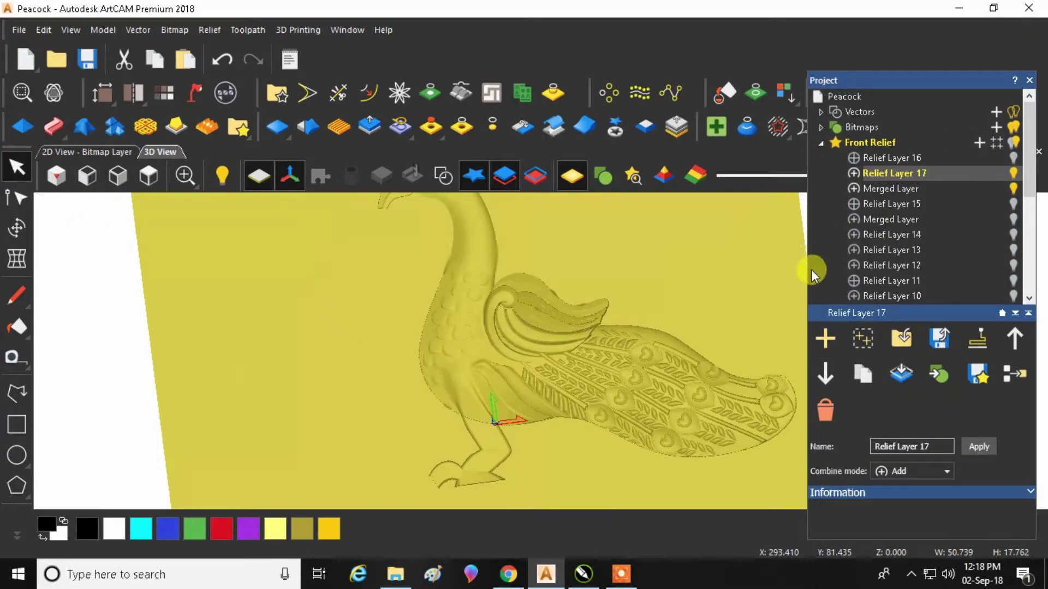
# Step: Hide the vectors, delete Relief Layer 17 and make the Merged Layer below it active
pyautogui.moveTo(502, 358); pyautogui.dragTo(556, 335)
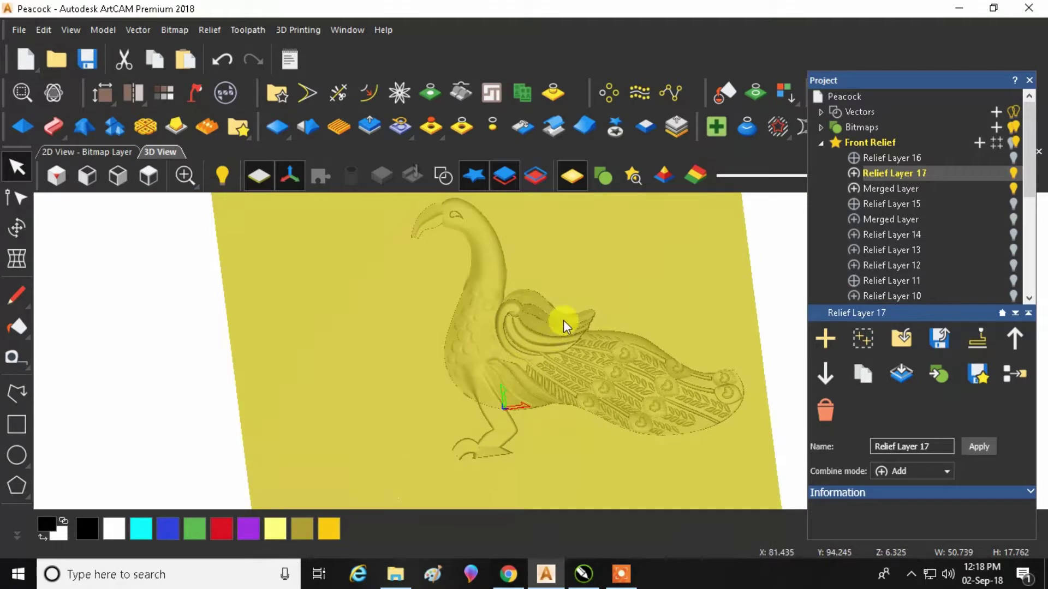
pyautogui.scroll(2, 563, 320)
pyautogui.scroll(-2, 544, 329)
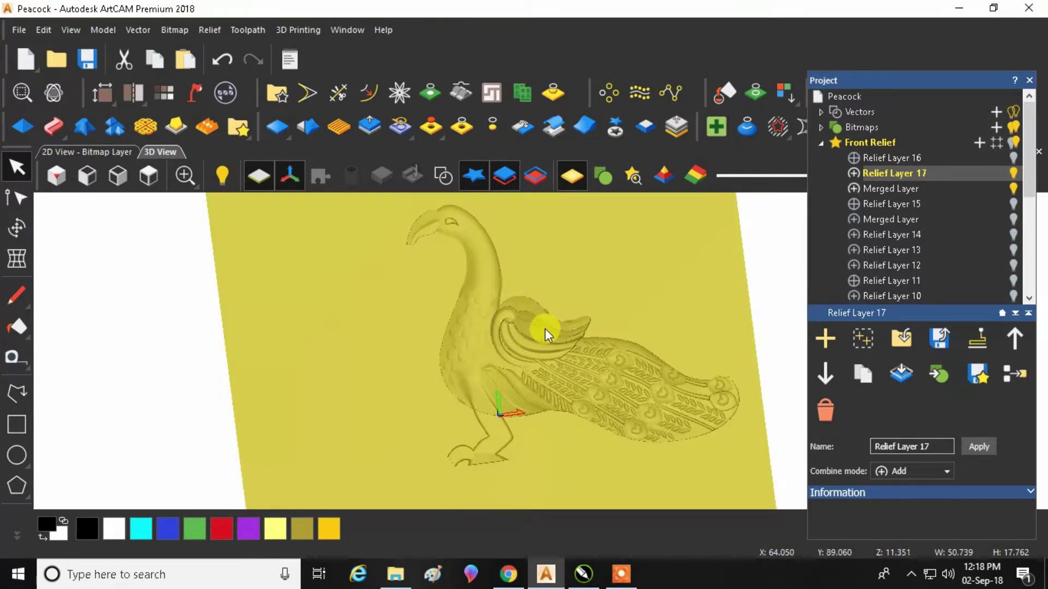
pyautogui.click(439, 176)
pyautogui.click(325, 305)
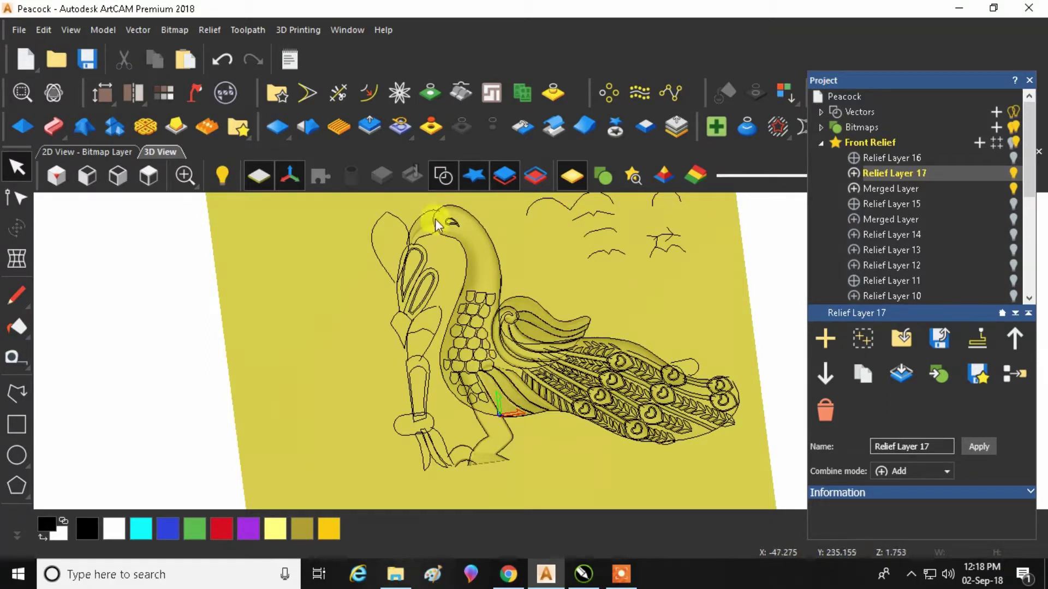
pyautogui.click(434, 188)
pyautogui.rightClick(892, 172)
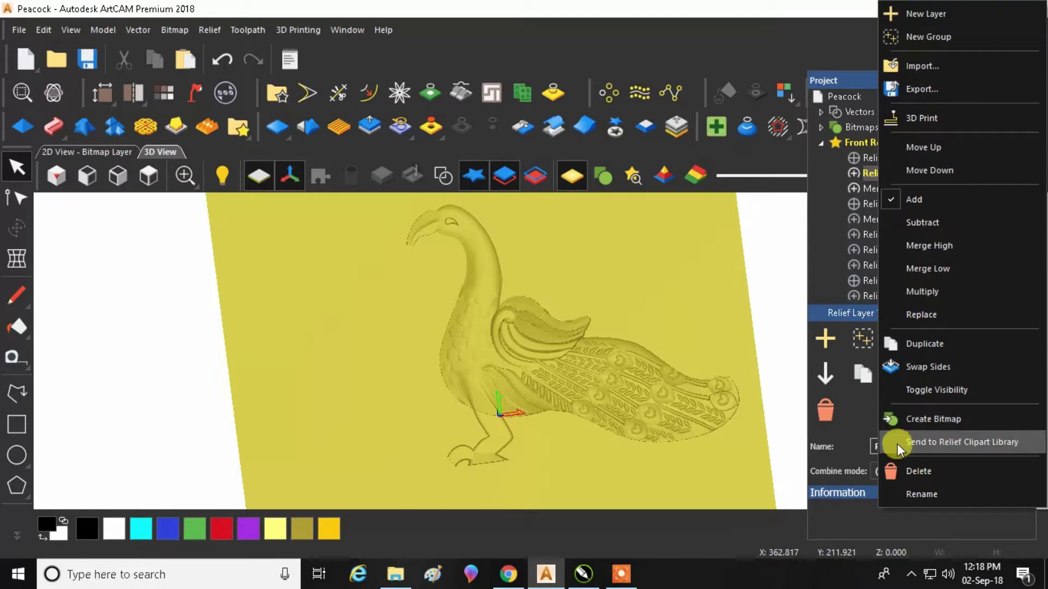
pyautogui.click(900, 465)
pyautogui.click(873, 175)
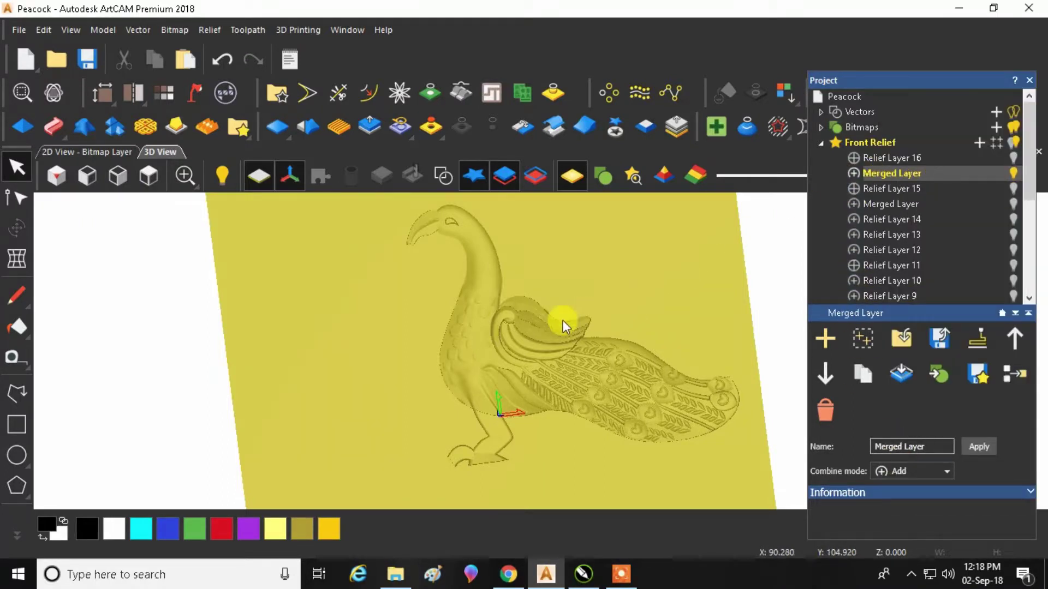
# Step: Smooth the belly outline where it crosses the top of the leg, using a 20-pixel brush at 37% strength
pyautogui.scroll(5, 525, 373)
pyautogui.scroll(-4, 382, 382)
pyautogui.moveTo(474, 417); pyautogui.dragTo(496, 377)
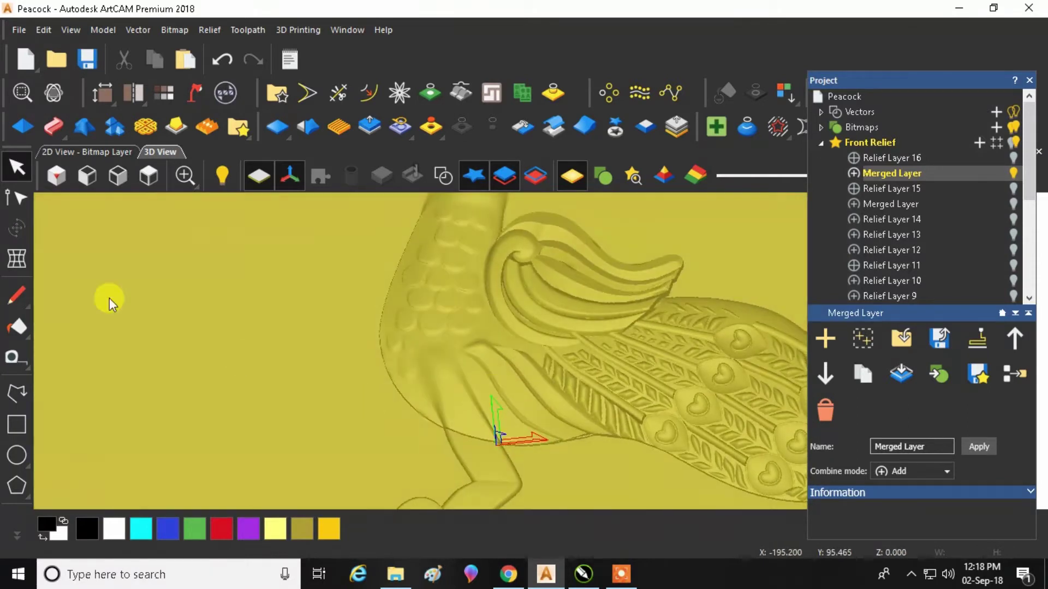
pyautogui.click(18, 537)
pyautogui.click(16, 370)
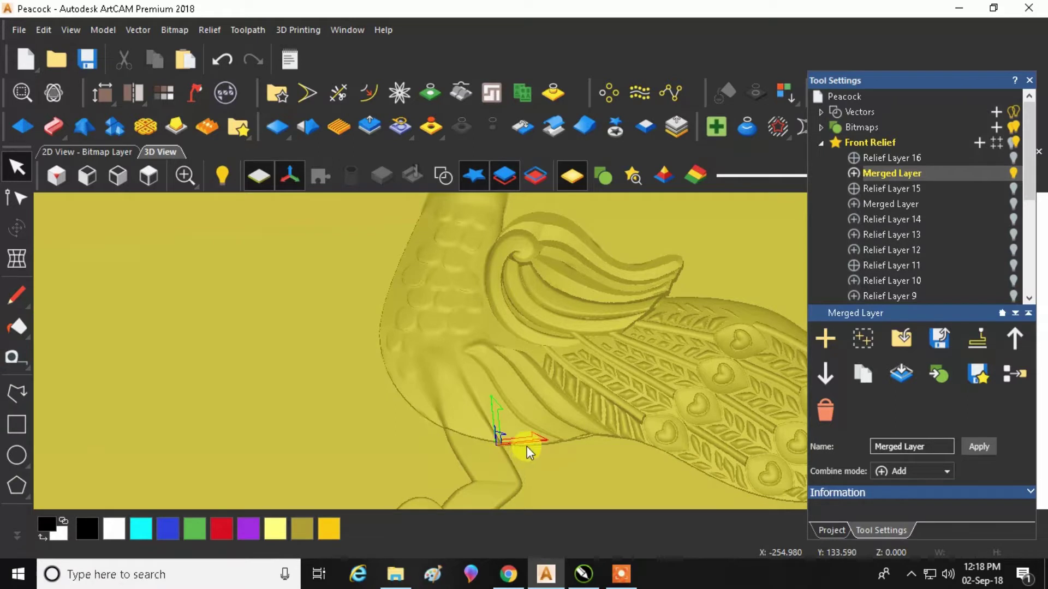
pyautogui.scroll(5, 491, 434)
pyautogui.moveTo(471, 428)
pyautogui.mouseDown()
pyautogui.moveTo(348, 402)
pyautogui.moveTo(366, 408)
pyautogui.moveTo(400, 397)
pyautogui.moveTo(408, 415)
pyautogui.moveTo(481, 450)
pyautogui.mouseUp()
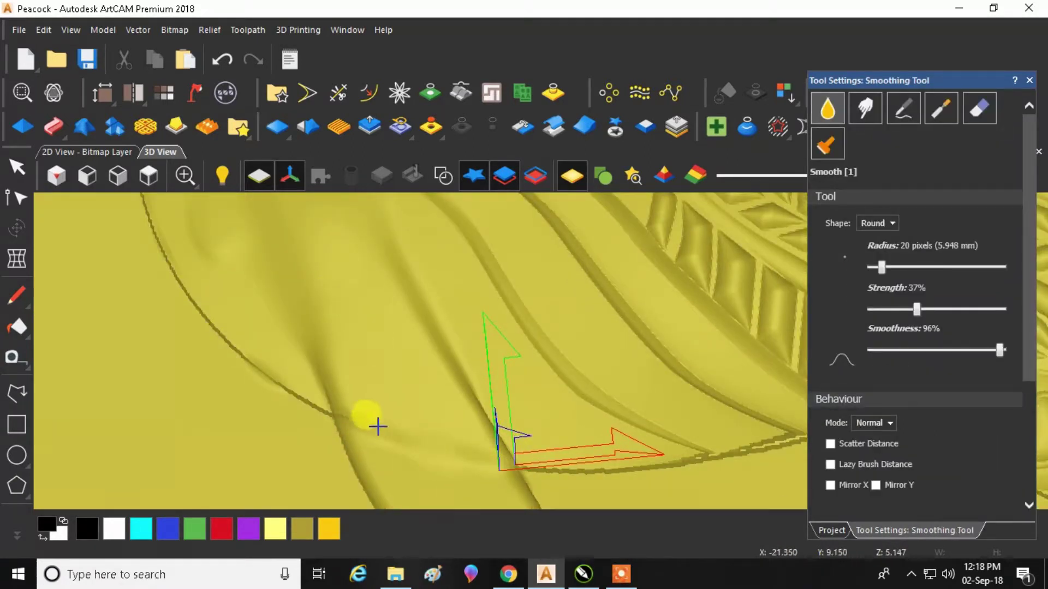
pyautogui.scroll(-5, 491, 423)
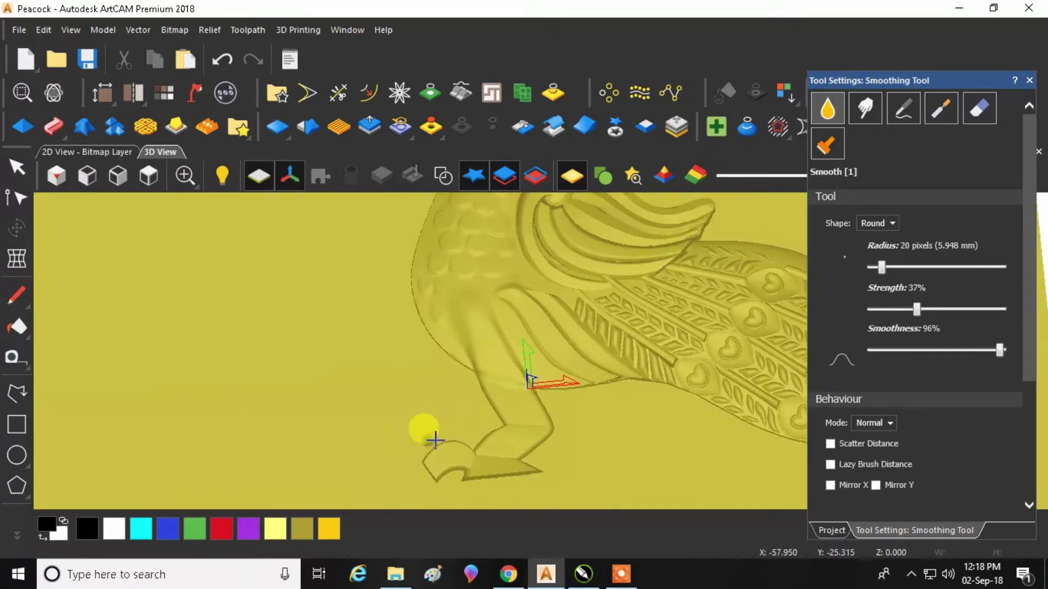
# Step: Set the smoothing brush strength to 21% and check the wing and tail feathers up close
pyautogui.scroll(5, 565, 311)
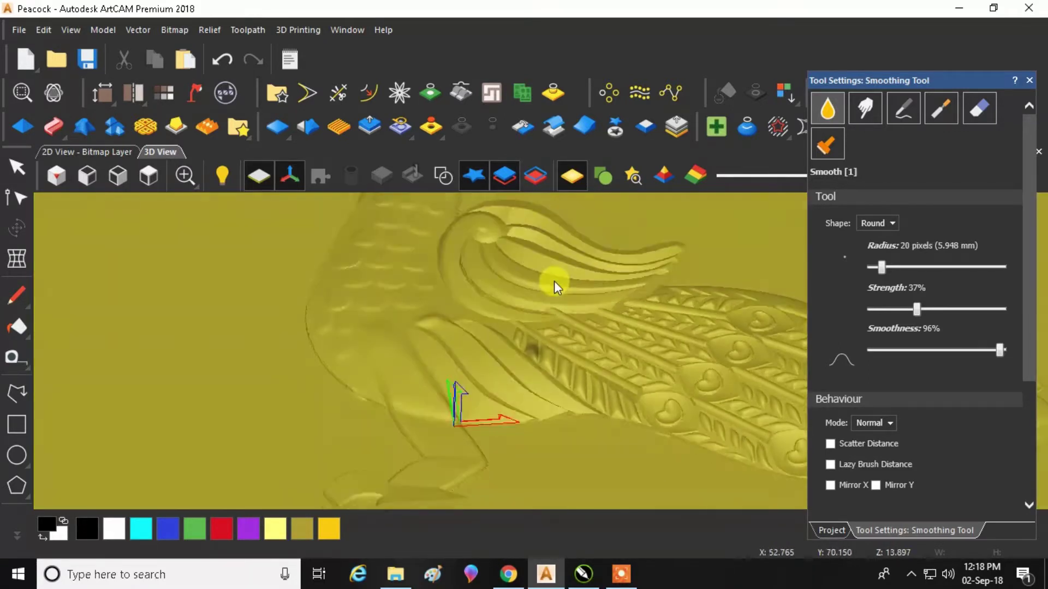
pyautogui.scroll(-5, 535, 336)
pyautogui.moveTo(311, 417); pyautogui.dragTo(742, 303, button='middle')
pyautogui.scroll(3, 742, 304)
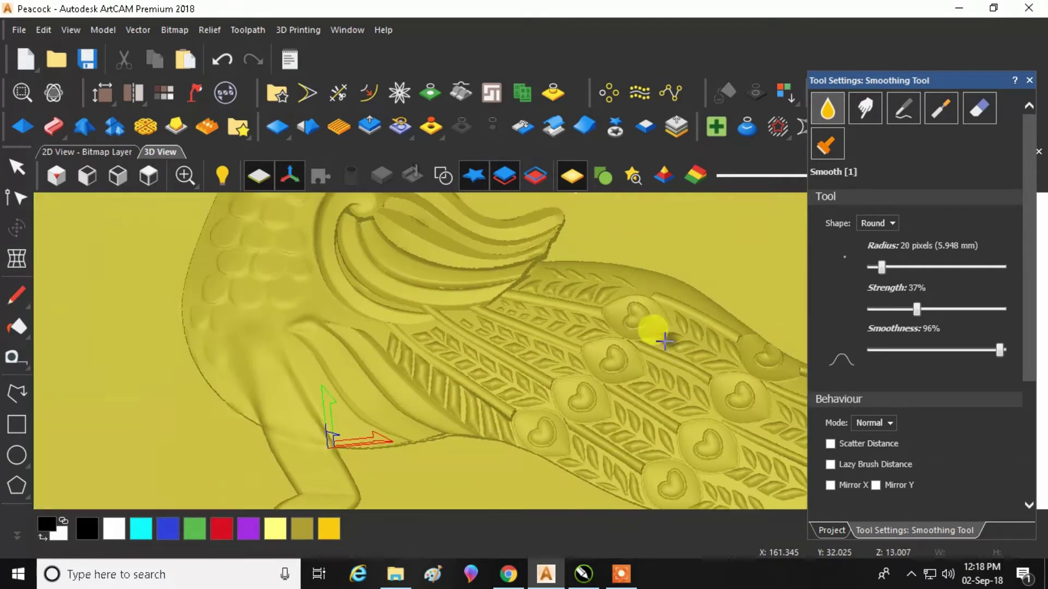
pyautogui.click(896, 310)
pyautogui.scroll(-4, 562, 432)
pyautogui.scroll(5, 498, 292)
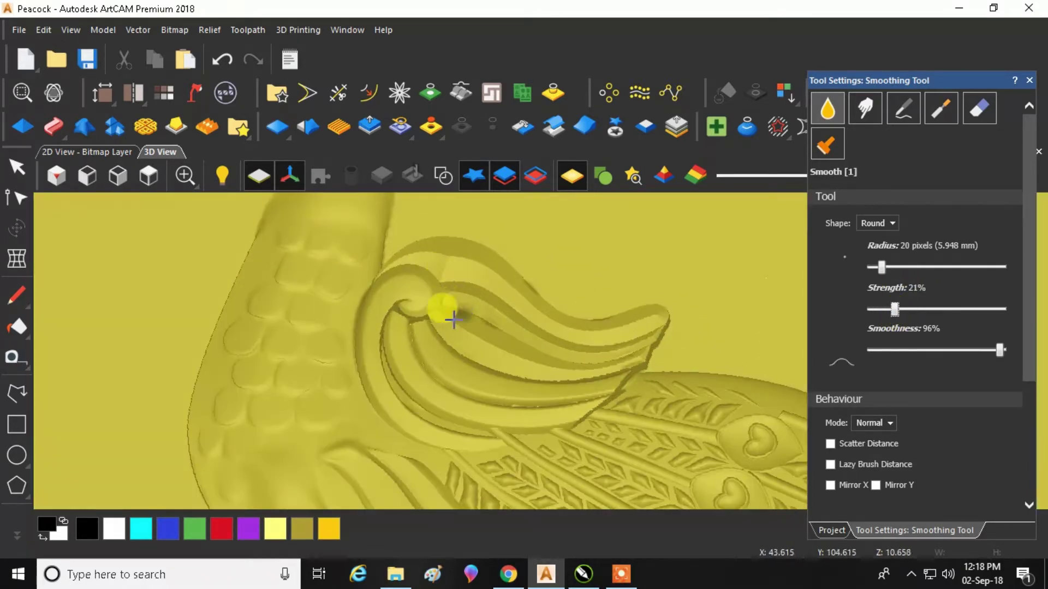
pyautogui.scroll(-5, 452, 319)
# Step: Leave the smoothing tool, show the whole relief from above and save the Peacock model
pyautogui.click(17, 167)
pyautogui.press('0')
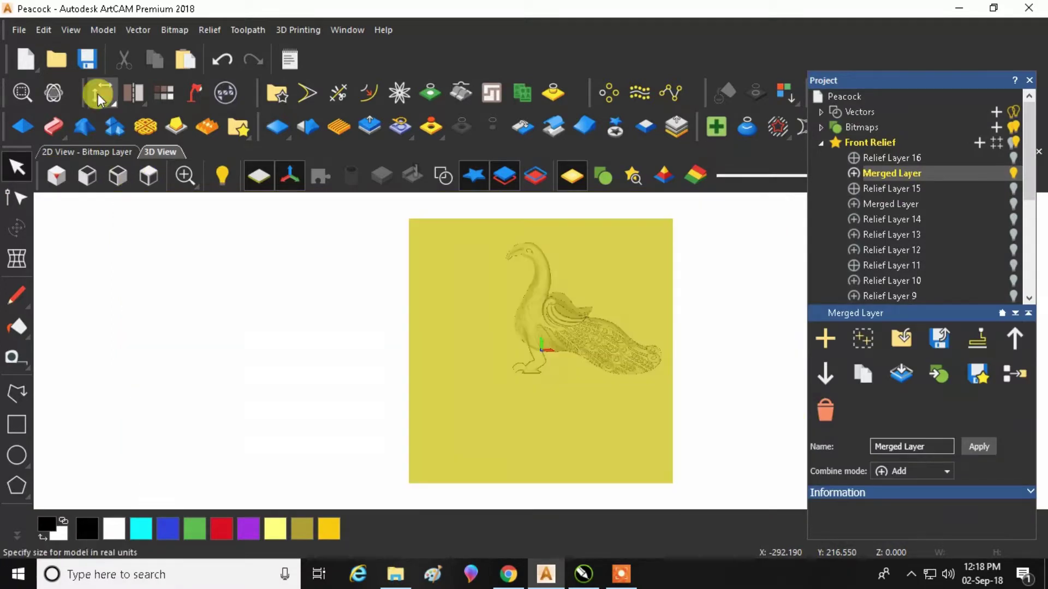
pyautogui.click(95, 61)
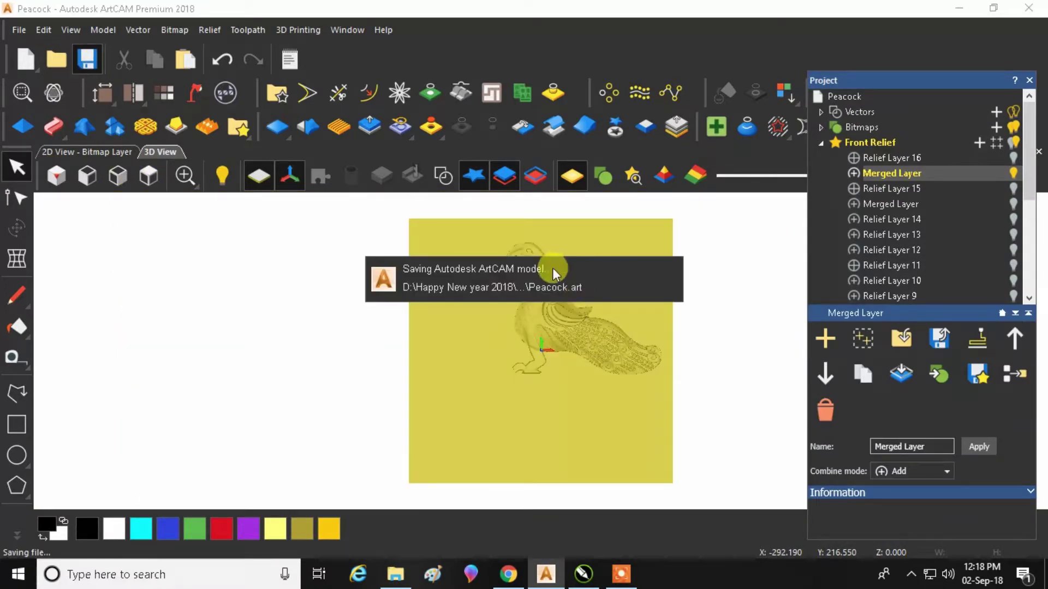
# Step: Apply Smooth Relief to the whole Merged Layer with a smooth strength of 20%
pyautogui.scroll(5, 571, 276)
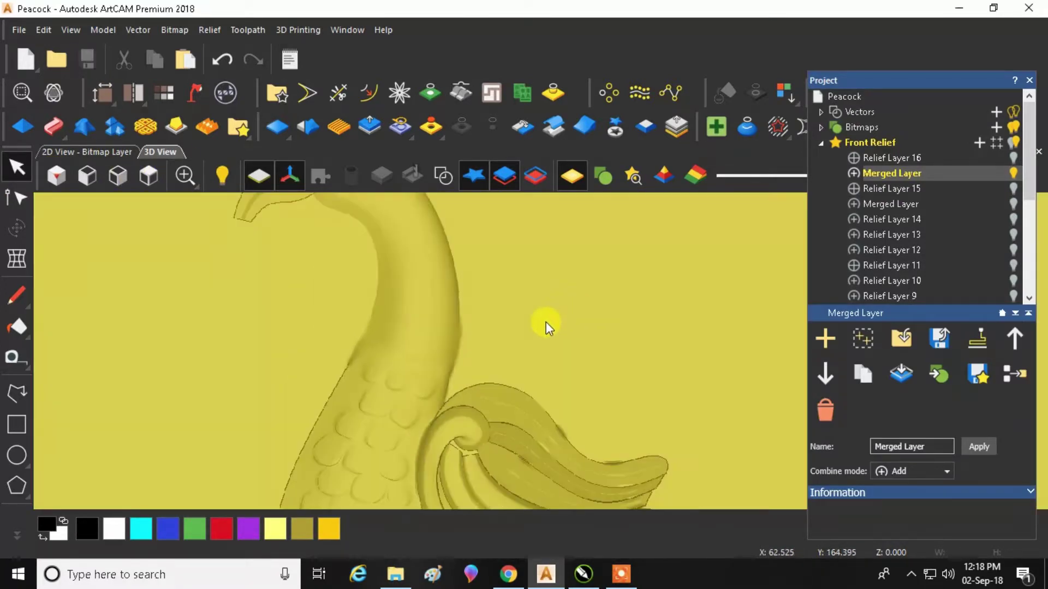
pyautogui.scroll(-2, 546, 322)
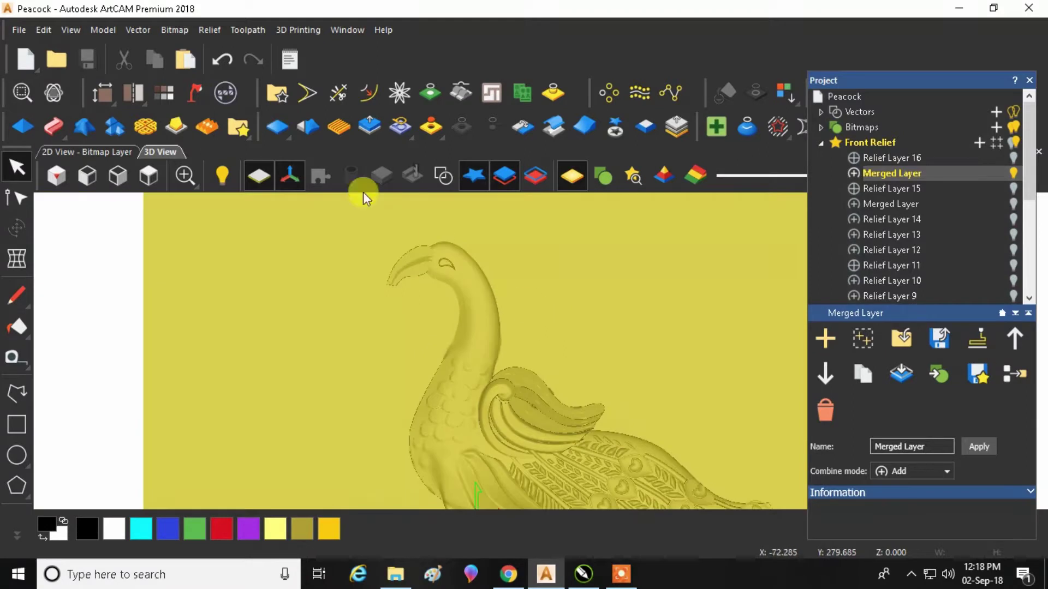
pyautogui.click(309, 127)
pyautogui.moveTo(823, 243); pyautogui.dragTo(850, 243)
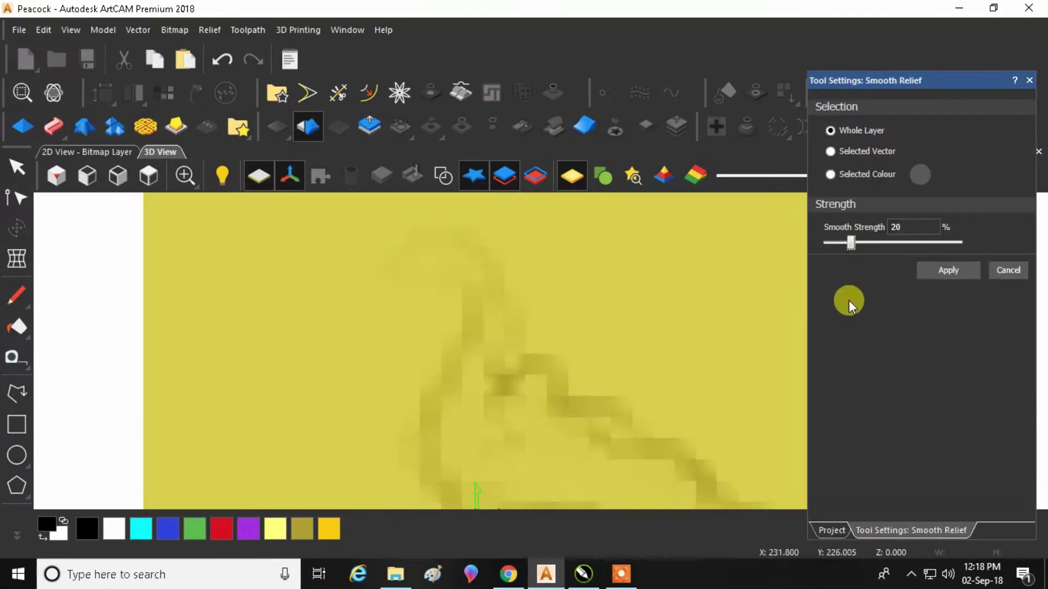
pyautogui.click(941, 271)
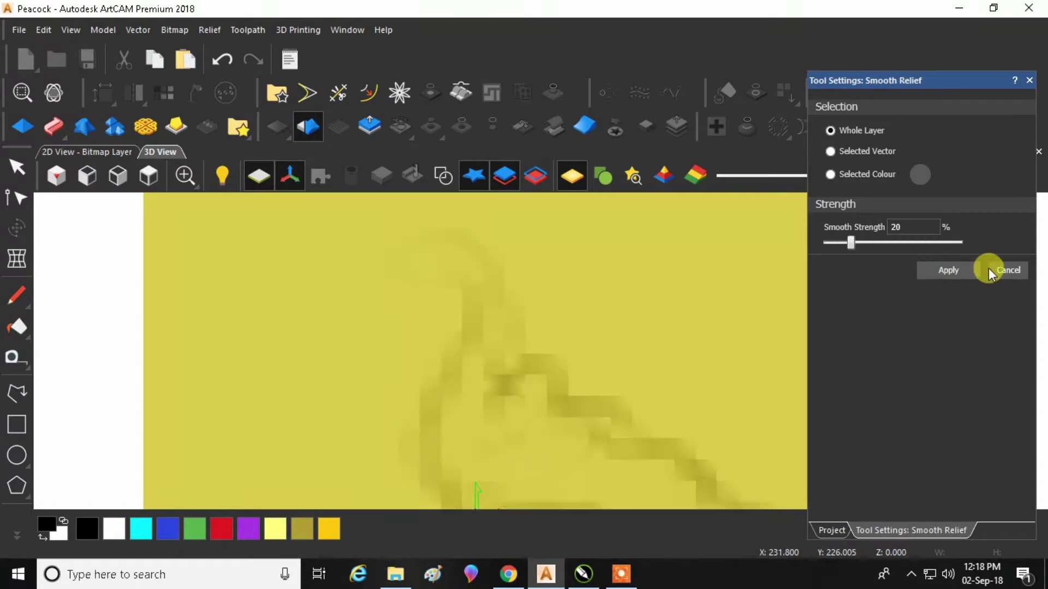
pyautogui.click(997, 271)
# Step: Smooth the end of the lowest tail feather shaft into its heart-shaped eye with the 21% strength brush
pyautogui.scroll(-3, 522, 383)
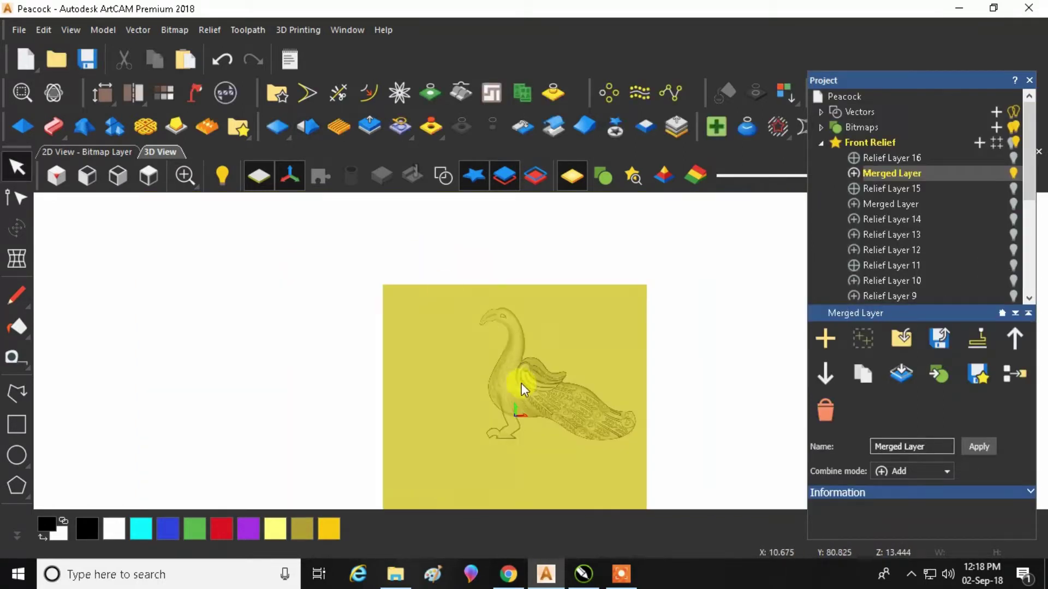
pyautogui.scroll(5, 581, 398)
pyautogui.scroll(-2, 545, 431)
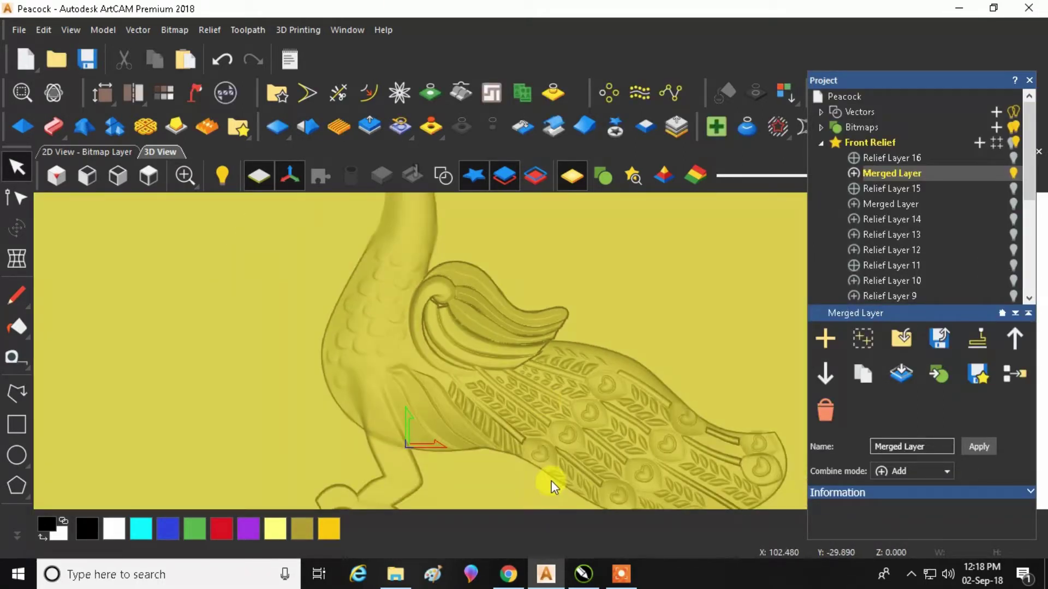
pyautogui.scroll(5, 562, 470)
pyautogui.moveTo(462, 424); pyautogui.dragTo(496, 401)
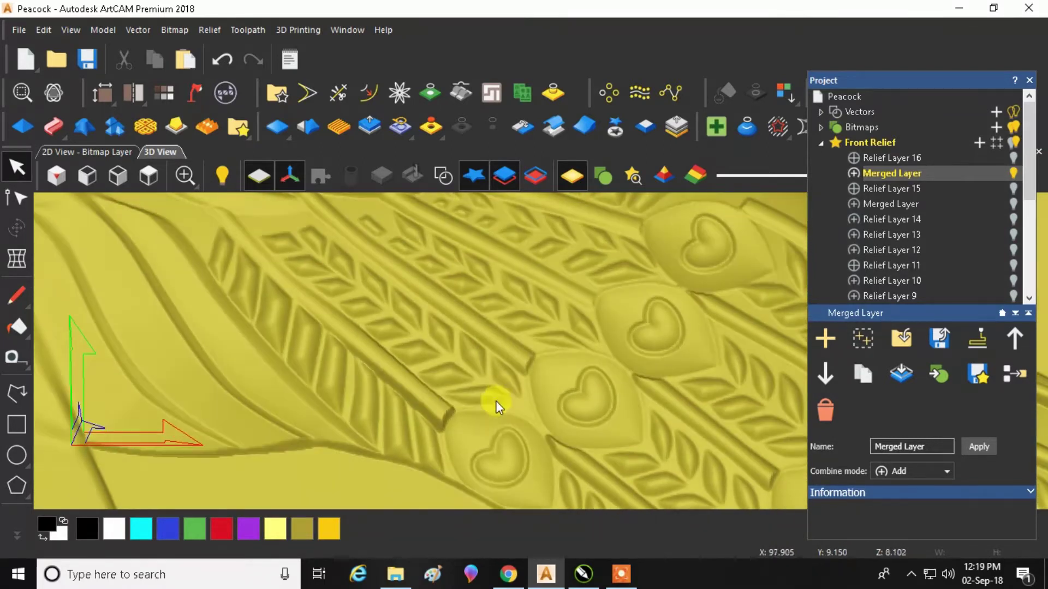
pyautogui.click(15, 534)
pyautogui.click(16, 374)
pyautogui.scroll(4, 440, 409)
pyautogui.moveTo(433, 408); pyautogui.dragTo(430, 409)
pyautogui.scroll(-3, 439, 440)
pyautogui.scroll(2, 575, 338)
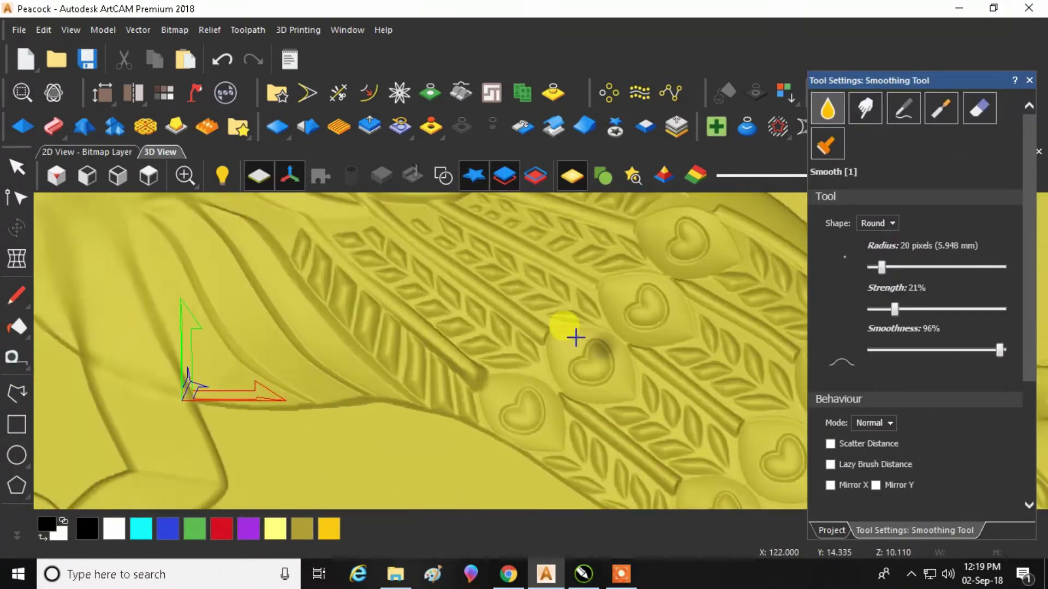
# Step: Blend the ends of the next shafts up the first row of tail feathers into their heart-shaped eyes
pyautogui.scroll(-2, 444, 385)
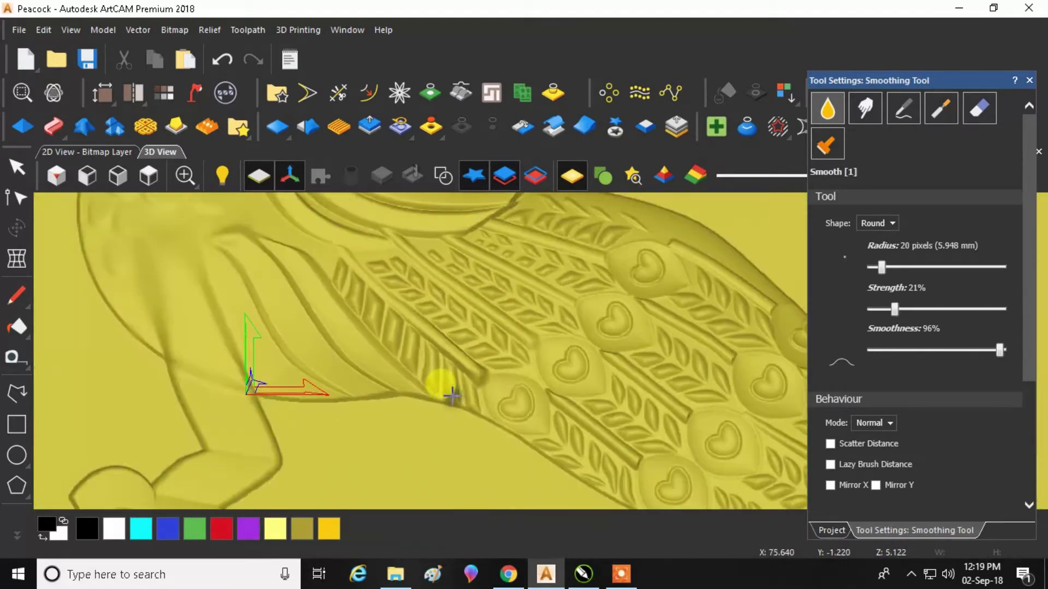
pyautogui.scroll(2, 533, 320)
pyautogui.scroll(-1, 497, 431)
pyautogui.scroll(2, 580, 292)
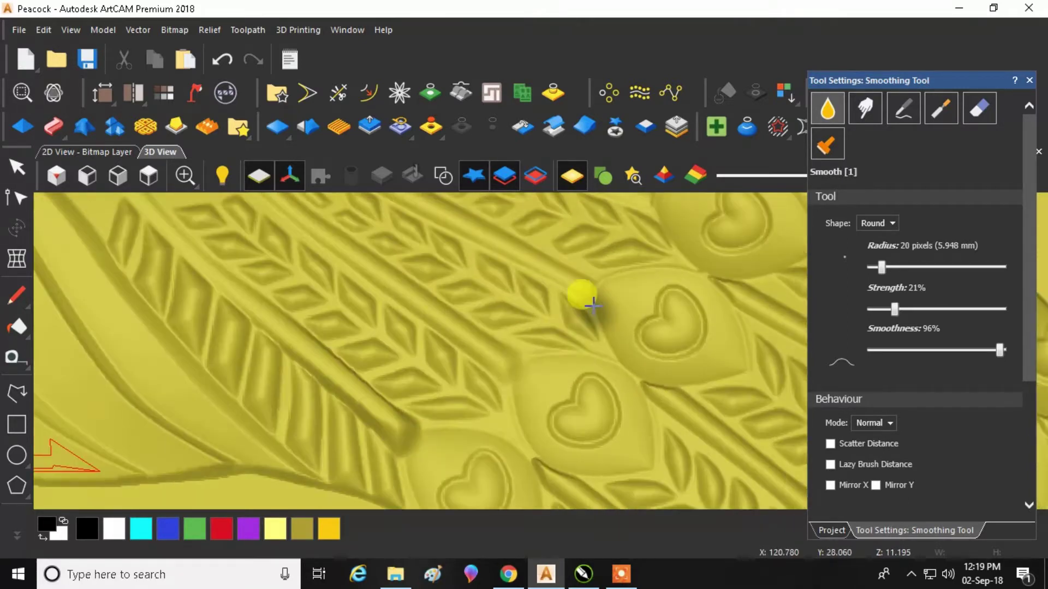
pyautogui.scroll(-2, 543, 374)
pyautogui.scroll(2, 633, 277)
pyautogui.scroll(2, 633, 277)
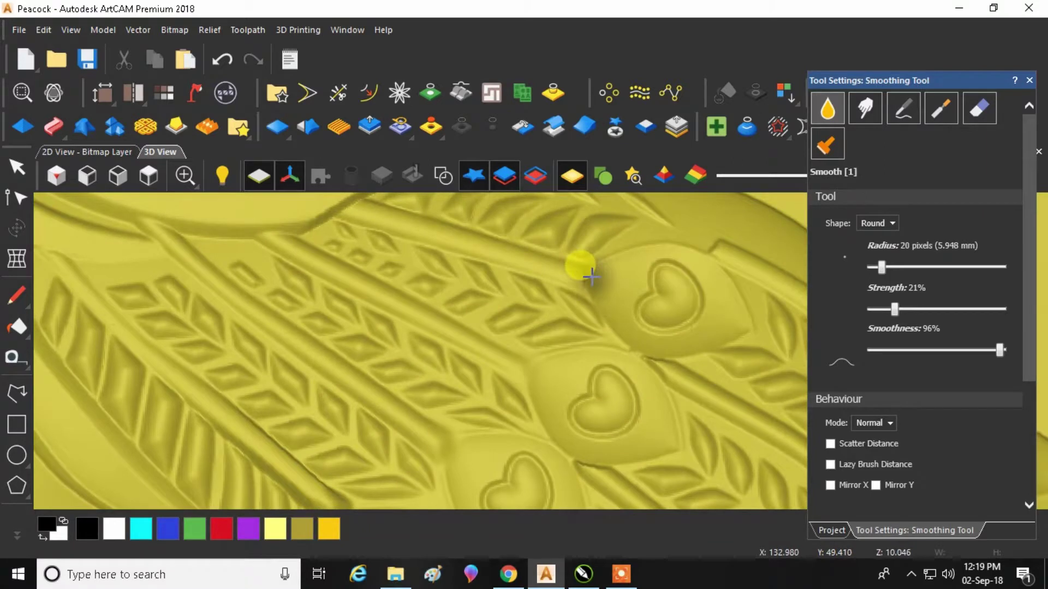
# Step: Blend the shaft ends along the tail's upper edge into their heart-shaped eyes with the 21% strength smoothing brush
pyautogui.scroll(-2, 451, 335)
pyautogui.scroll(1, 625, 380)
pyautogui.scroll(2, 596, 280)
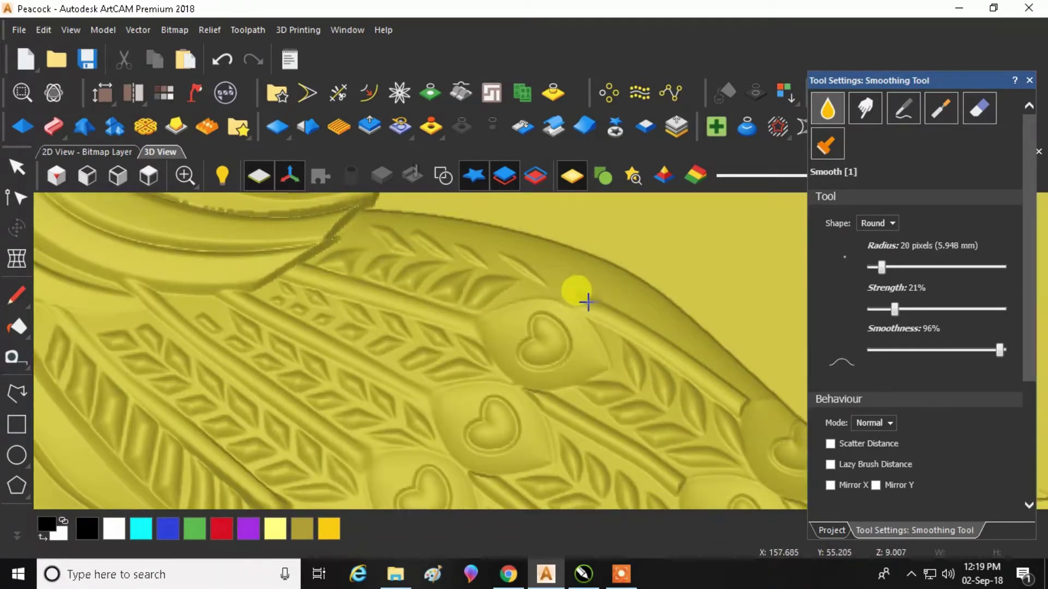
pyautogui.scroll(3, 744, 416)
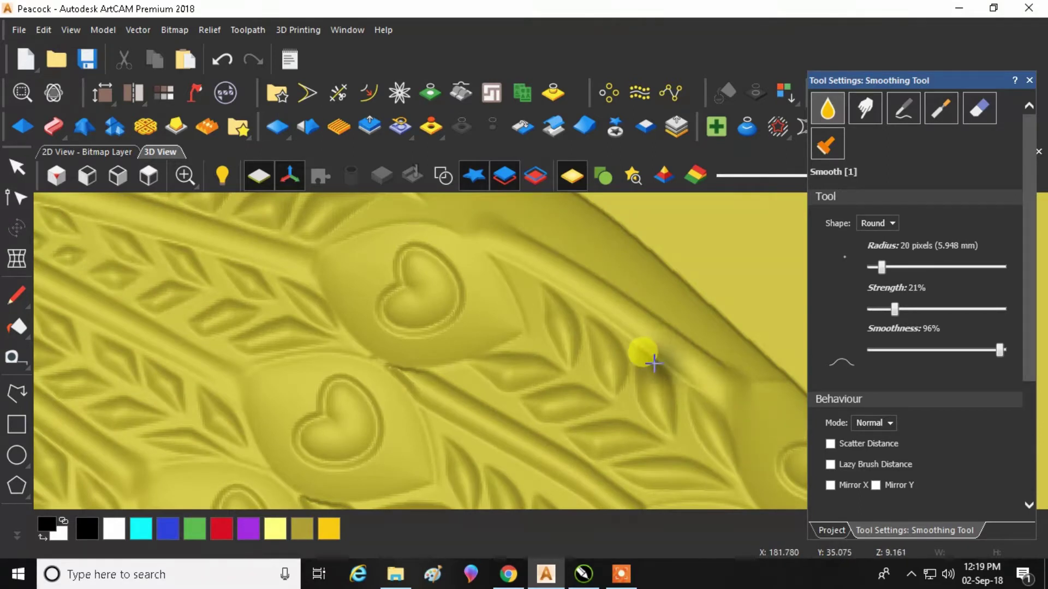
pyautogui.scroll(-2, 603, 409)
pyautogui.scroll(3, 555, 392)
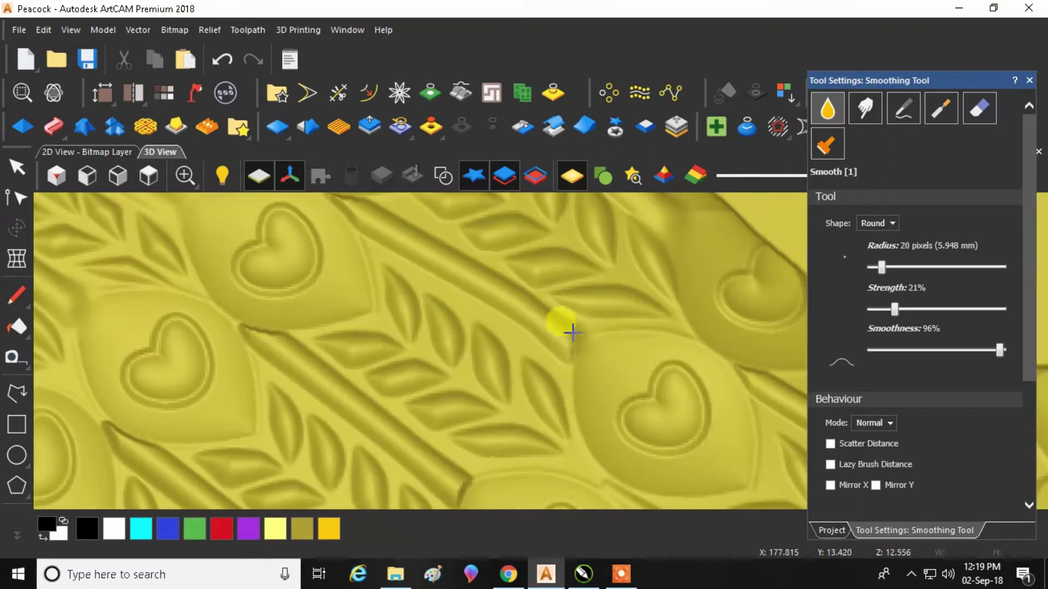
# Step: Smooth the remaining shaft ends in the middle and lower rows of tail feathers into their heart-shaped eyes
pyautogui.scroll(-2, 627, 320)
pyautogui.scroll(2, 509, 427)
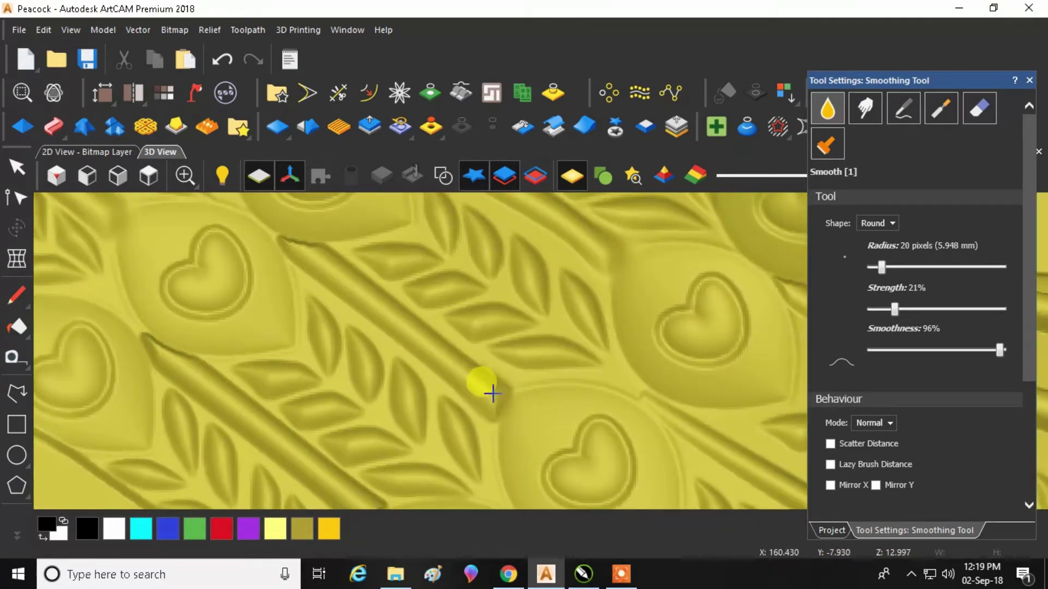
pyautogui.scroll(-2, 603, 327)
pyautogui.scroll(2, 467, 413)
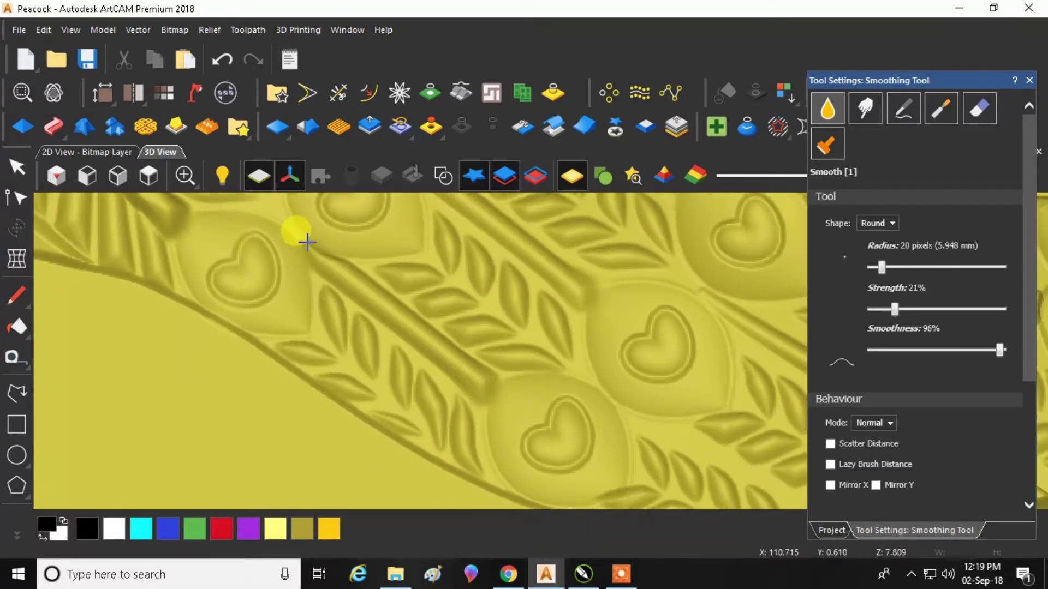
pyautogui.scroll(-2, 435, 295)
pyautogui.scroll(2, 737, 404)
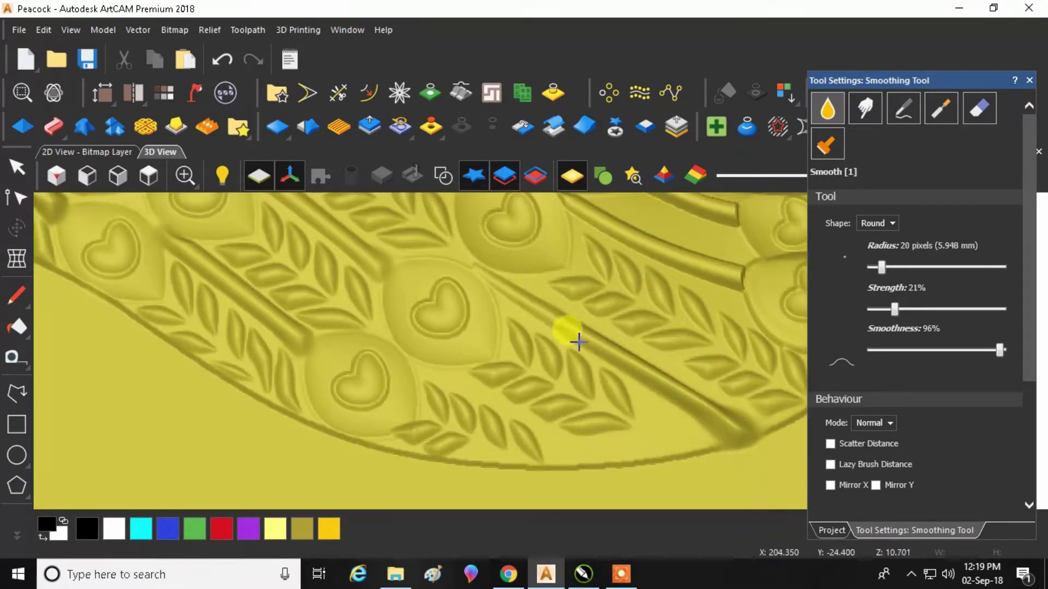
pyautogui.scroll(2, 488, 307)
pyautogui.moveTo(574, 281)
pyautogui.mouseDown()
pyautogui.moveTo(541, 261)
pyautogui.moveTo(446, 224)
pyautogui.moveTo(555, 268)
pyautogui.mouseUp()
pyautogui.scroll(-5, 561, 371)
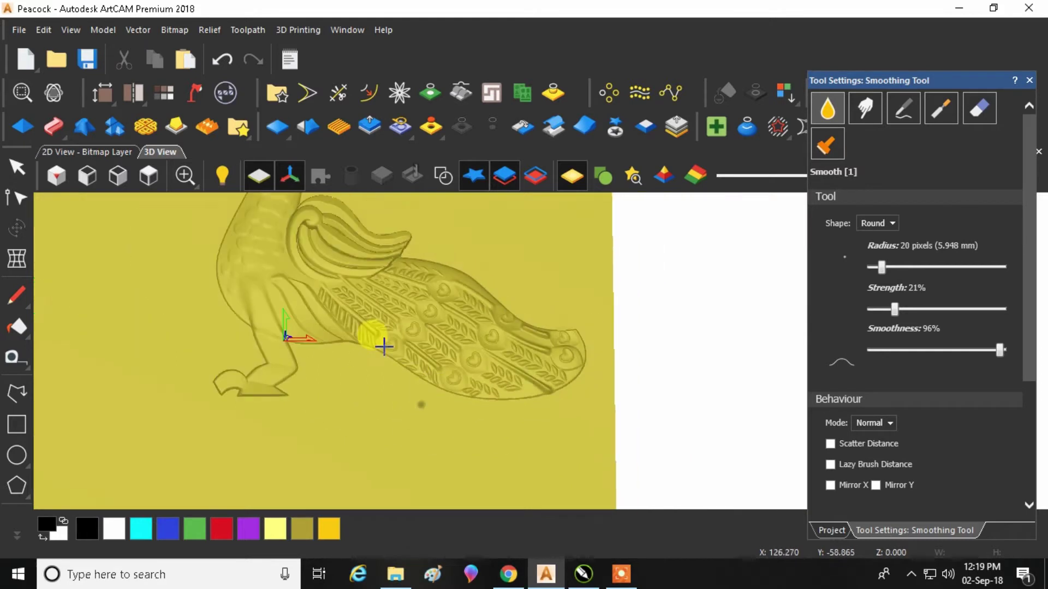
# Step: Smooth the wing's feather ridges around the curl at its root with the 20-pixel brush
pyautogui.scroll(3, 358, 251)
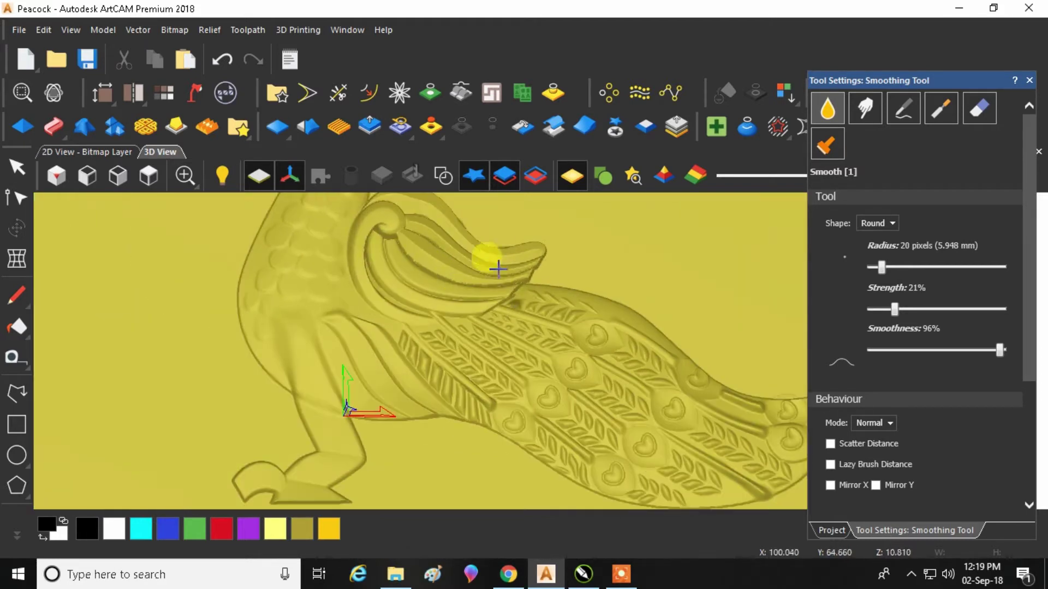
pyautogui.scroll(4, 428, 250)
pyautogui.scroll(2, 424, 266)
pyautogui.moveTo(412, 261)
pyautogui.mouseDown()
pyautogui.moveTo(601, 351)
pyautogui.moveTo(509, 329)
pyautogui.moveTo(454, 278)
pyautogui.moveTo(508, 313)
pyautogui.moveTo(481, 317)
pyautogui.moveTo(378, 287)
pyautogui.moveTo(398, 283)
pyautogui.moveTo(347, 273)
pyautogui.moveTo(354, 259)
pyautogui.moveTo(376, 289)
pyautogui.moveTo(396, 282)
pyautogui.moveTo(374, 296)
pyautogui.moveTo(381, 315)
pyautogui.moveTo(439, 383)
pyautogui.moveTo(498, 404)
pyautogui.moveTo(590, 410)
pyautogui.moveTo(378, 288)
pyautogui.moveTo(411, 295)
pyautogui.moveTo(427, 317)
pyautogui.moveTo(510, 359)
pyautogui.moveTo(583, 380)
pyautogui.moveTo(663, 377)
pyautogui.moveTo(542, 447)
pyautogui.mouseUp()
pyautogui.moveTo(435, 430)
pyautogui.mouseDown()
pyautogui.moveTo(317, 291)
pyautogui.moveTo(353, 276)
pyautogui.moveTo(337, 312)
pyautogui.moveTo(355, 367)
pyautogui.moveTo(383, 405)
pyautogui.moveTo(423, 428)
pyautogui.moveTo(371, 384)
pyautogui.moveTo(469, 326)
pyautogui.moveTo(482, 295)
pyautogui.moveTo(438, 256)
pyautogui.moveTo(427, 232)
pyautogui.moveTo(591, 335)
pyautogui.moveTo(655, 344)
pyautogui.moveTo(677, 332)
pyautogui.moveTo(634, 359)
pyautogui.moveTo(582, 357)
pyautogui.moveTo(428, 271)
pyautogui.moveTo(365, 276)
pyautogui.moveTo(361, 254)
pyautogui.moveTo(396, 366)
pyautogui.moveTo(398, 238)
pyautogui.moveTo(372, 246)
pyautogui.moveTo(362, 265)
pyautogui.moveTo(428, 235)
pyautogui.moveTo(487, 276)
pyautogui.moveTo(553, 300)
pyautogui.mouseUp()
pyautogui.scroll(-2, 382, 349)
pyautogui.scroll(3, 385, 240)
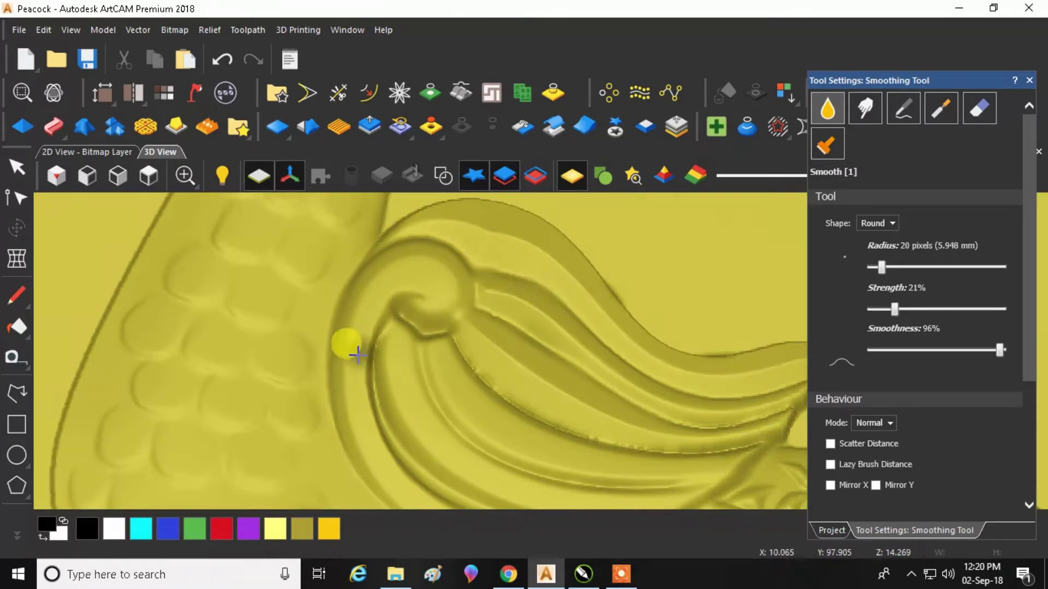
# Step: Soften the bases of the wing feathers just below the curl
pyautogui.scroll(3, 345, 346)
pyautogui.scroll(-1, 498, 367)
pyautogui.moveTo(509, 335)
pyautogui.mouseDown()
pyautogui.moveTo(579, 388)
pyautogui.moveTo(679, 419)
pyautogui.moveTo(776, 427)
pyautogui.moveTo(587, 395)
pyautogui.mouseUp()
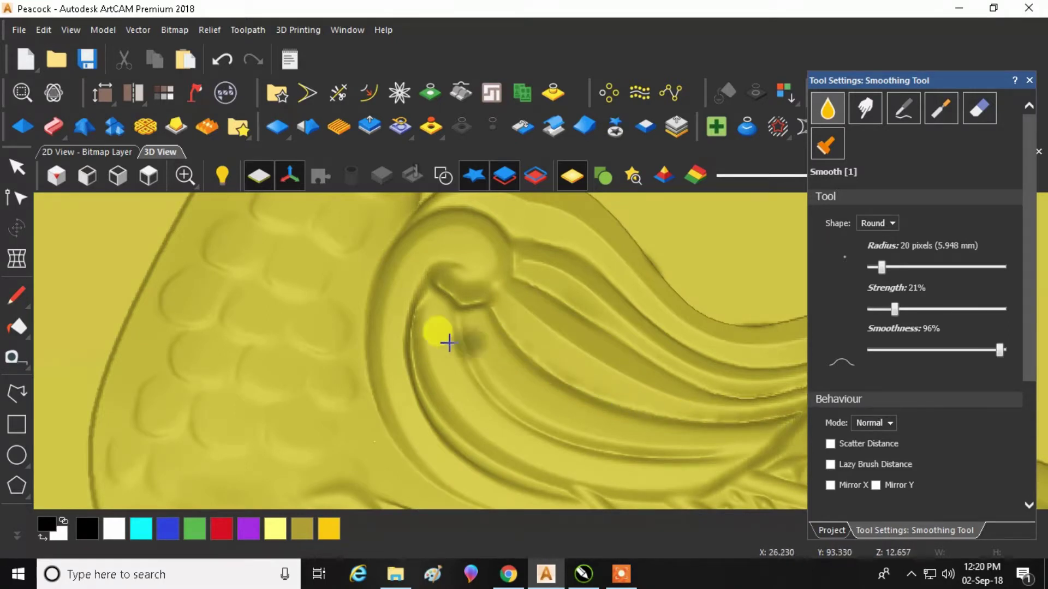
pyautogui.scroll(-2, 484, 351)
pyautogui.moveTo(456, 321)
pyautogui.mouseDown()
pyautogui.moveTo(454, 391)
pyautogui.moveTo(470, 416)
pyautogui.mouseUp()
pyautogui.scroll(-3, 304, 304)
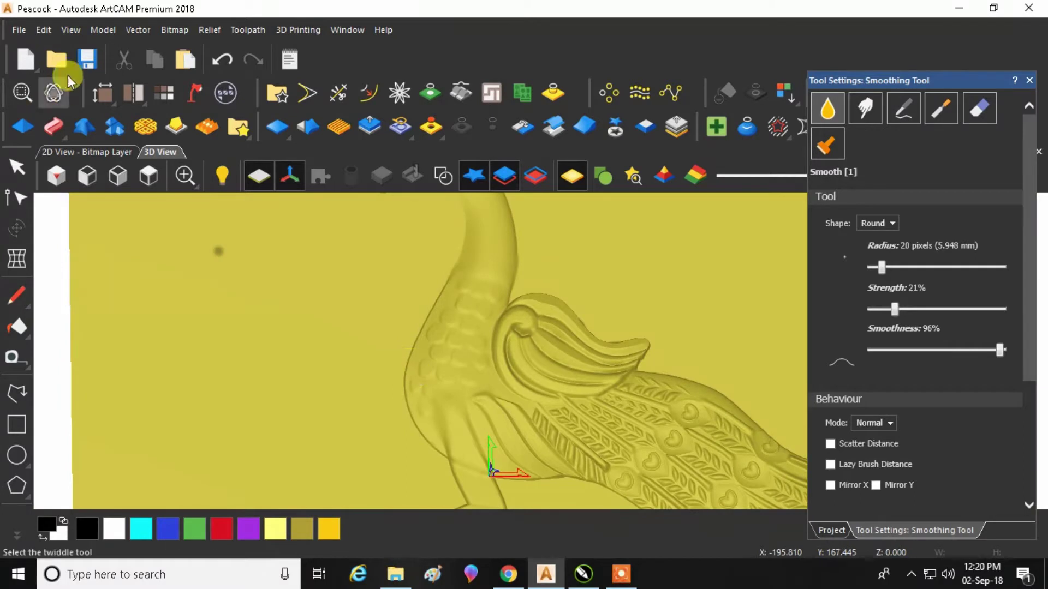
# Step: Save the Peacock model and leave the smoothing tool
pyautogui.click(86, 58)
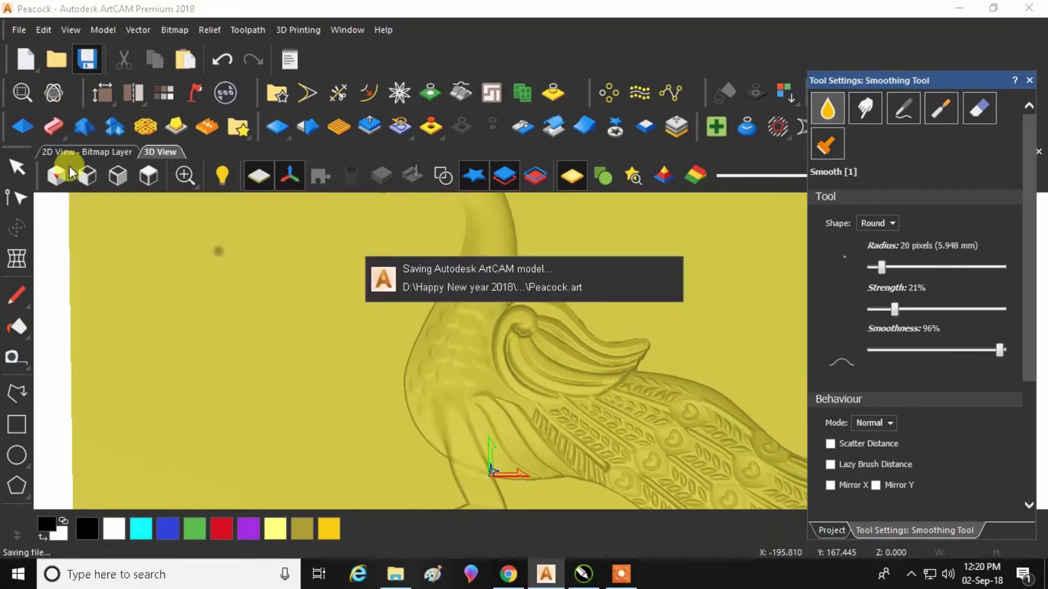
pyautogui.scroll(-3, 336, 293)
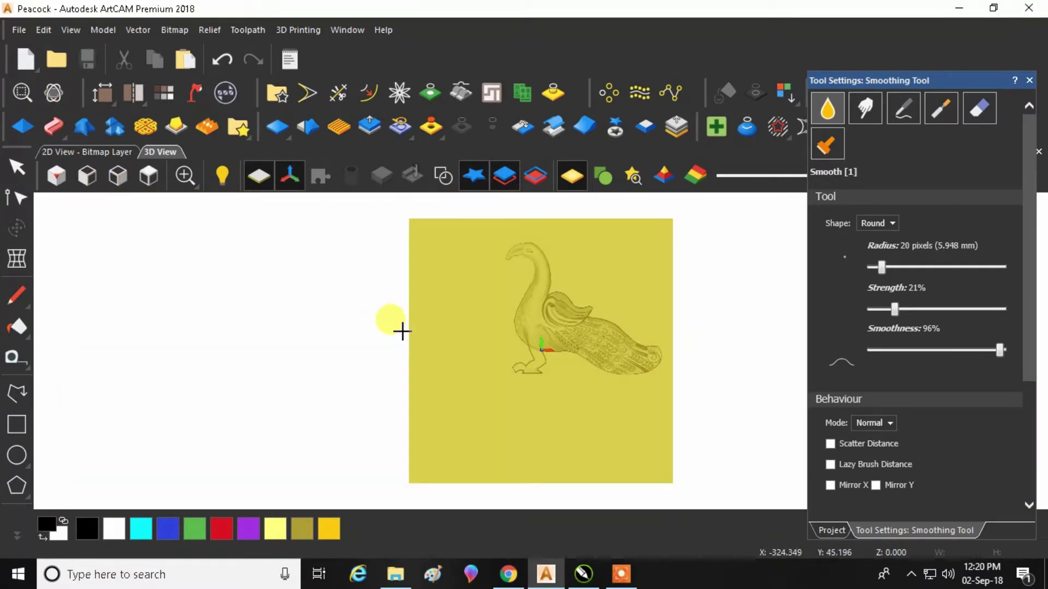
pyautogui.scroll(2, 500, 264)
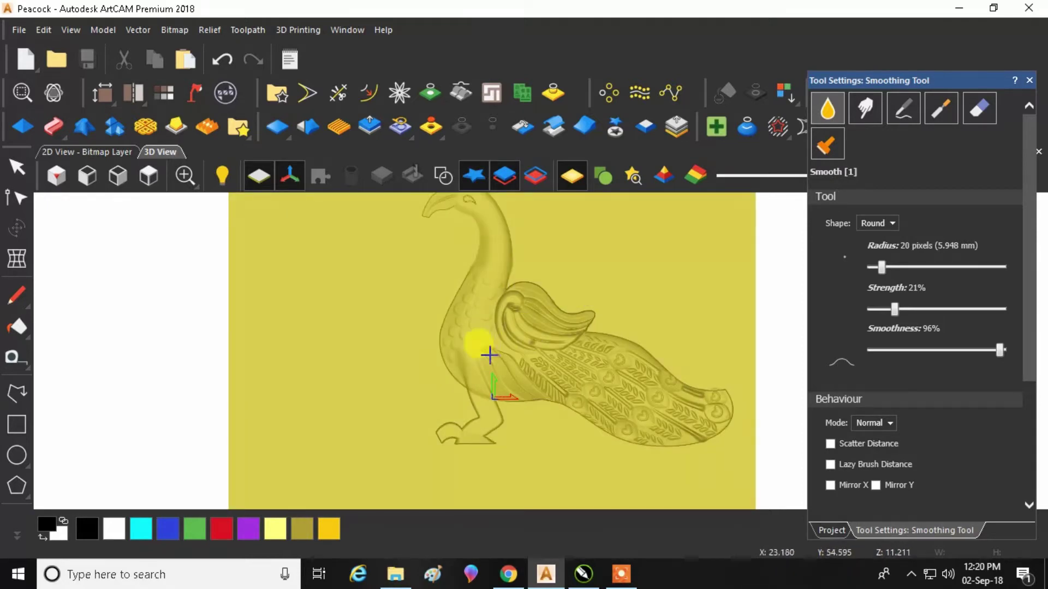
pyautogui.click(23, 170)
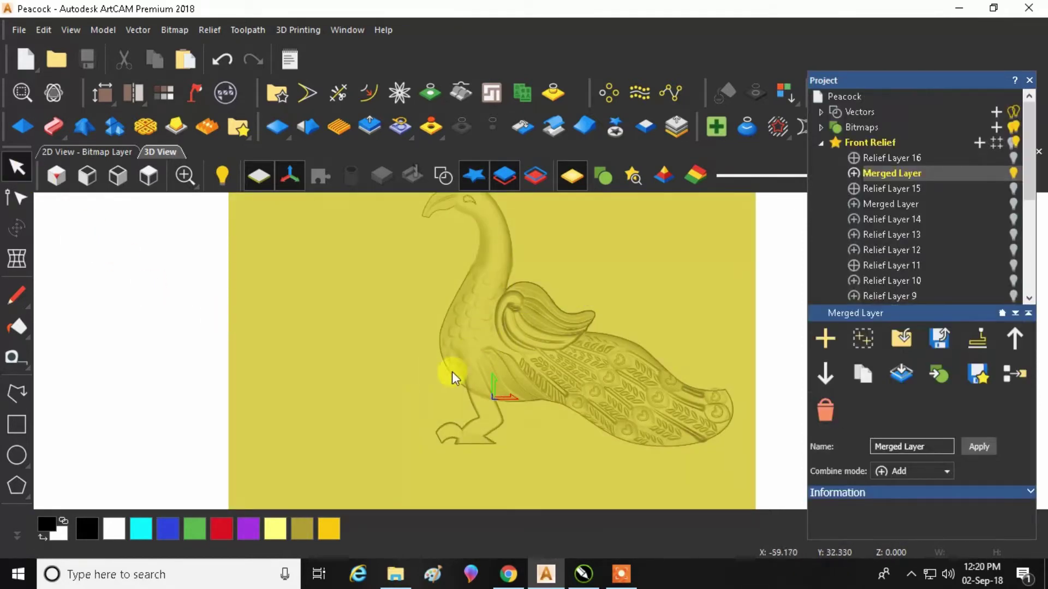
# Step: Reopen the smoothing tool and soften the top of the feather fold between the thigh and the wing
pyautogui.scroll(-1, 582, 342)
pyautogui.scroll(3, 543, 422)
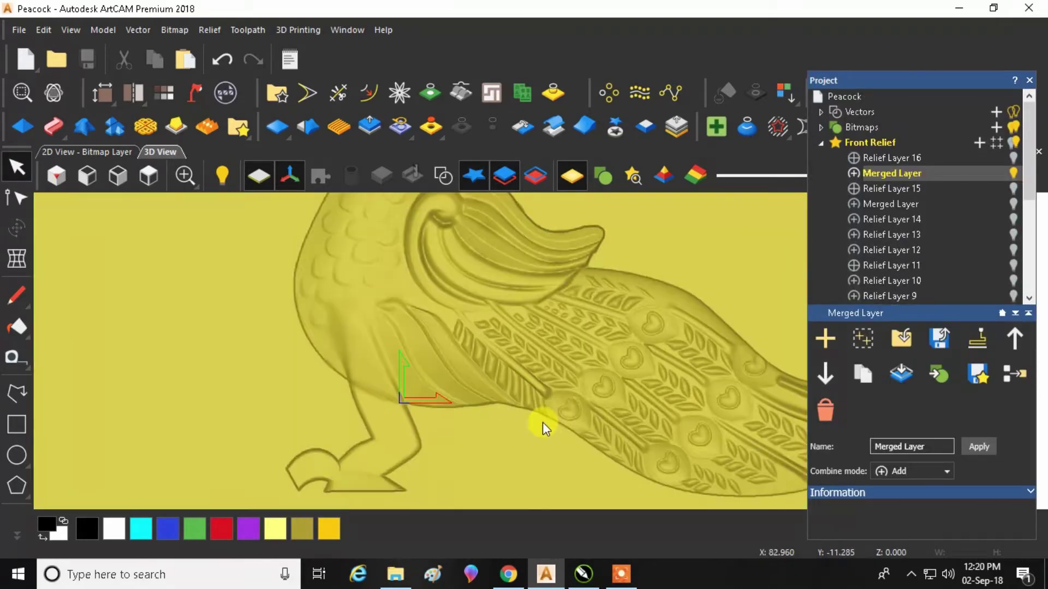
pyautogui.click(17, 535)
pyautogui.click(26, 372)
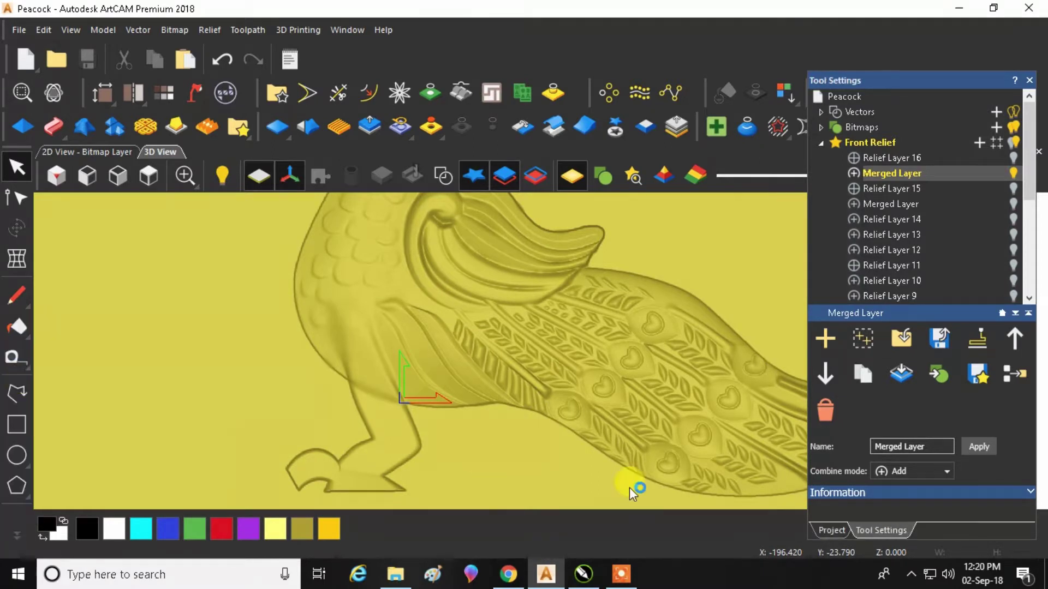
pyautogui.scroll(2, 601, 425)
pyautogui.moveTo(447, 312)
pyautogui.mouseDown()
pyautogui.moveTo(419, 296)
pyautogui.moveTo(480, 356)
pyautogui.moveTo(492, 366)
pyautogui.moveTo(503, 356)
pyautogui.moveTo(493, 367)
pyautogui.moveTo(464, 324)
pyautogui.moveTo(443, 340)
pyautogui.moveTo(448, 307)
pyautogui.moveTo(433, 319)
pyautogui.moveTo(487, 358)
pyautogui.moveTo(423, 283)
pyautogui.mouseUp()
pyautogui.scroll(-2, 419, 411)
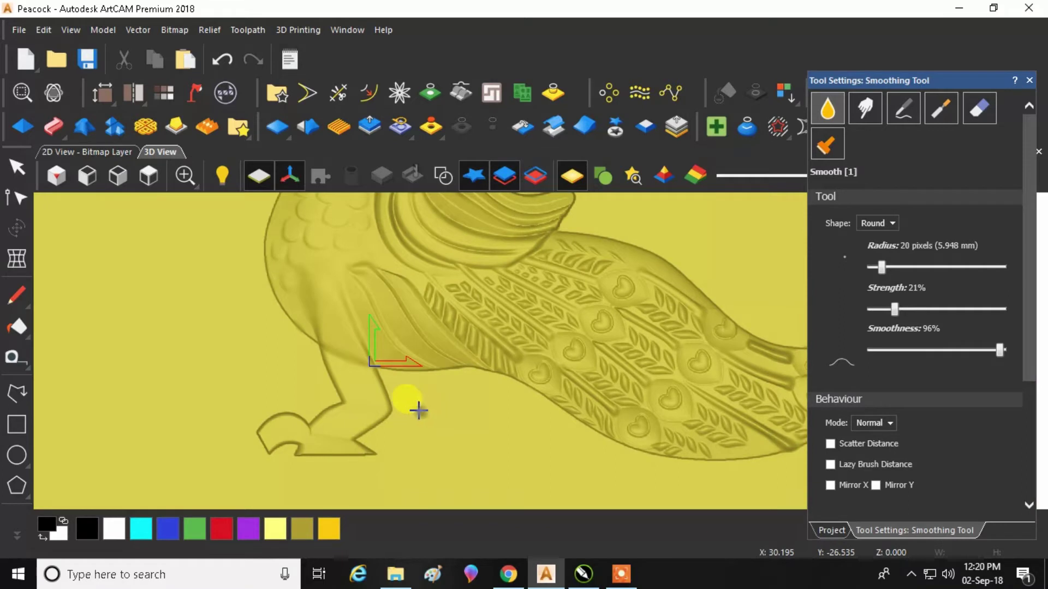
# Step: Leave the smoothing tool, preview the active Merged Layer on its own and examine its wing and tail from several angles
pyautogui.click(16, 167)
pyautogui.scroll(-2, 422, 389)
pyautogui.scroll(-2, 422, 390)
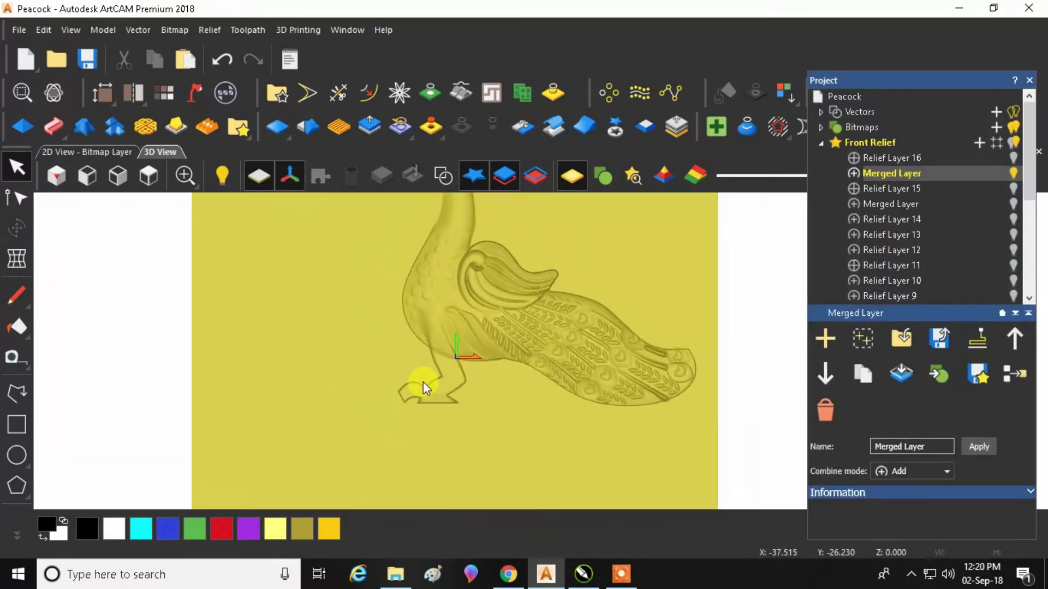
pyautogui.scroll(2, 509, 197)
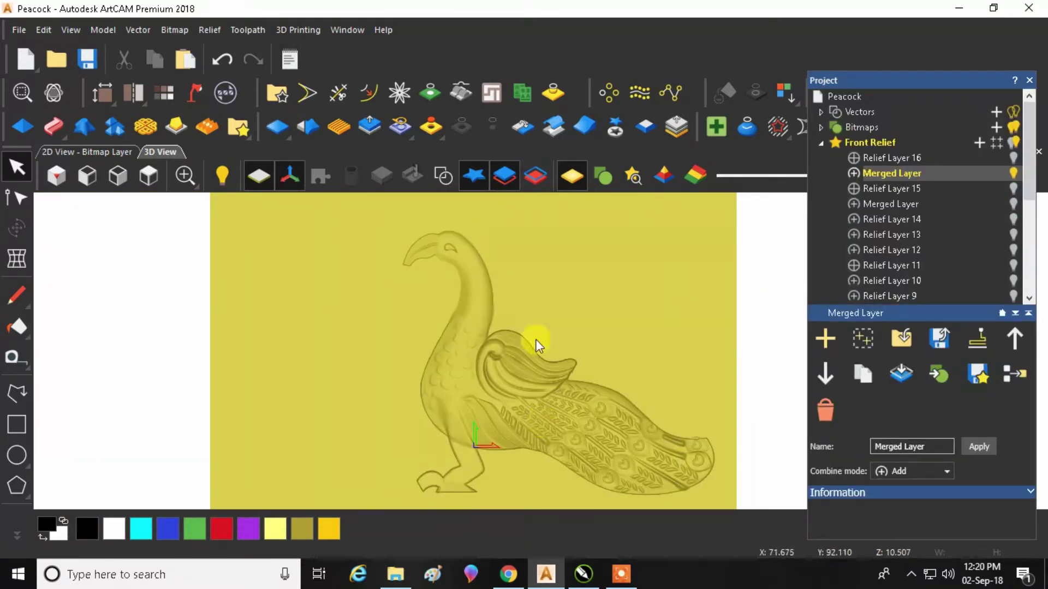
pyautogui.click(638, 177)
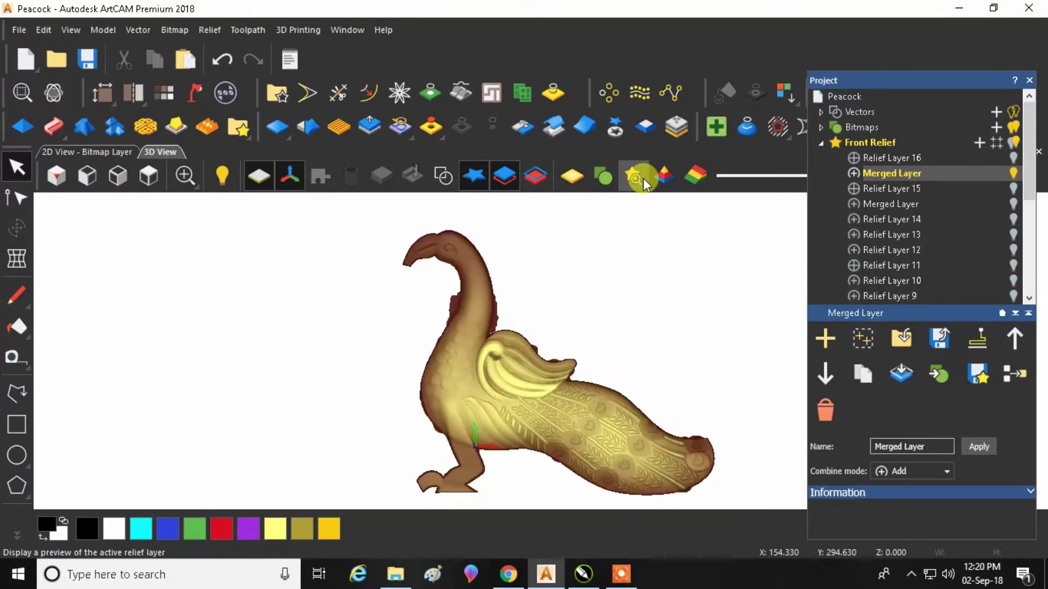
pyautogui.scroll(2, 539, 405)
pyautogui.moveTo(539, 404); pyautogui.dragTo(425, 404)
pyautogui.scroll(-3, 578, 390)
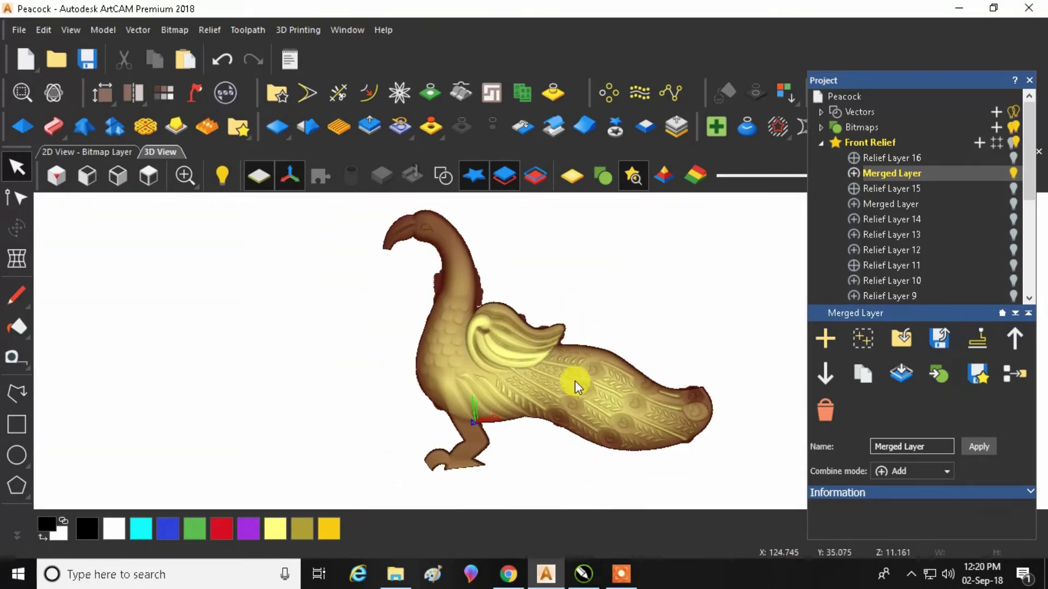
pyautogui.scroll(5, 640, 409)
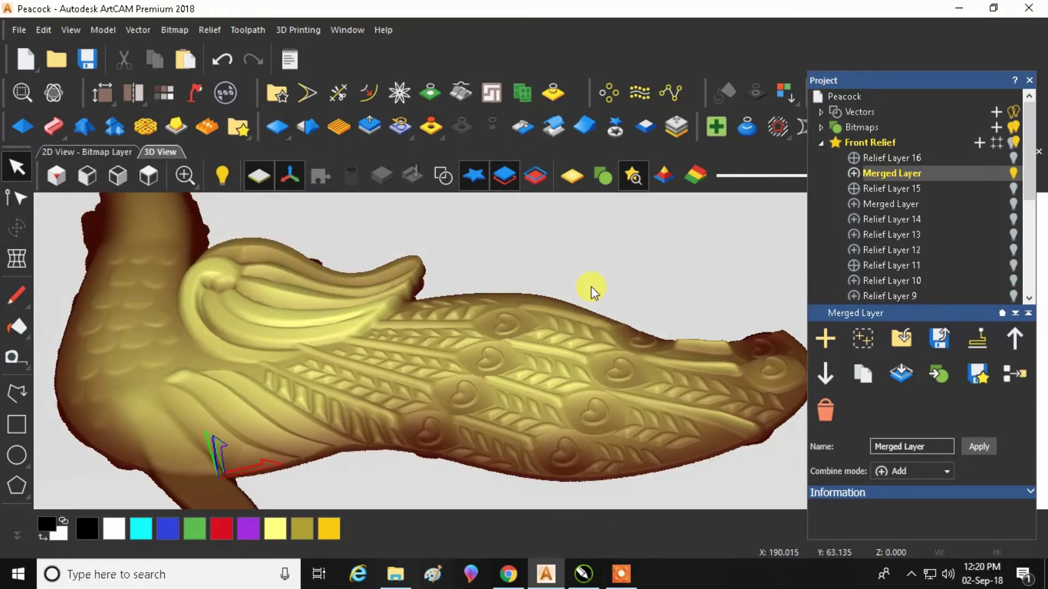
pyautogui.moveTo(591, 286)
pyautogui.mouseDown()
pyautogui.moveTo(587, 355)
pyautogui.moveTo(532, 287)
pyautogui.mouseUp()
# Step: Return to the composite relief display, view the whole model from above and save it
pyautogui.click(576, 176)
pyautogui.click(185, 176)
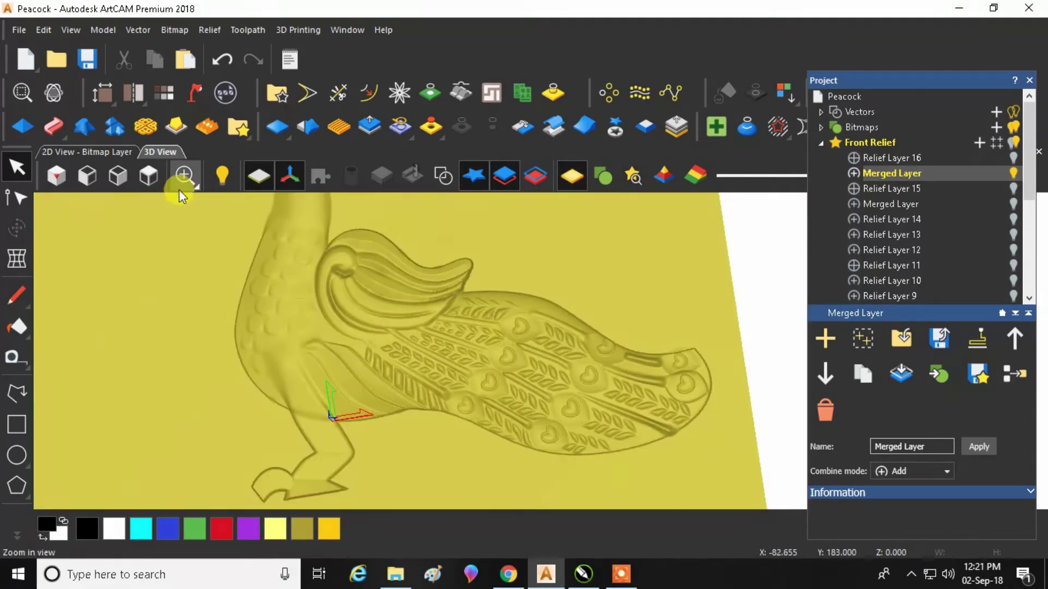
pyautogui.click(149, 175)
pyautogui.click(96, 63)
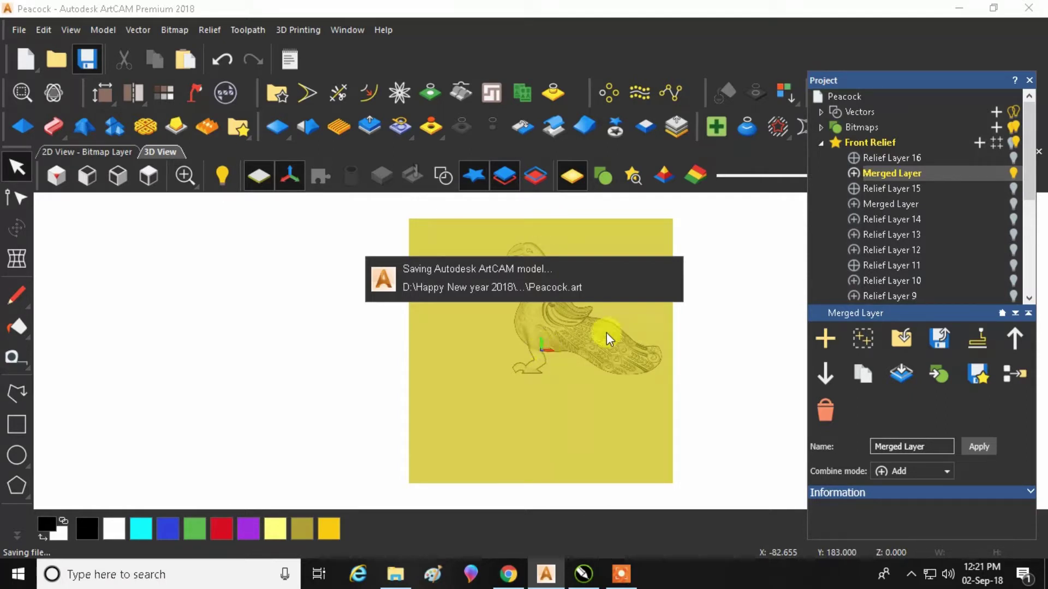
# Step: Export the composite relief as a file named 2
pyautogui.scroll(3, 607, 332)
pyautogui.scroll(-3, 458, 288)
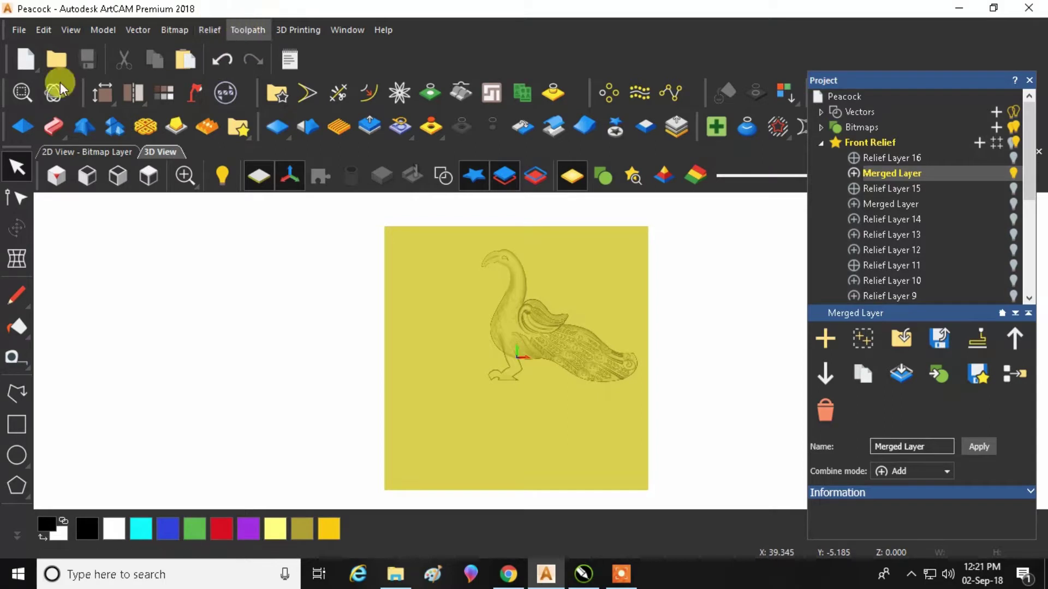
pyautogui.click(207, 30)
pyautogui.moveTo(234, 75)
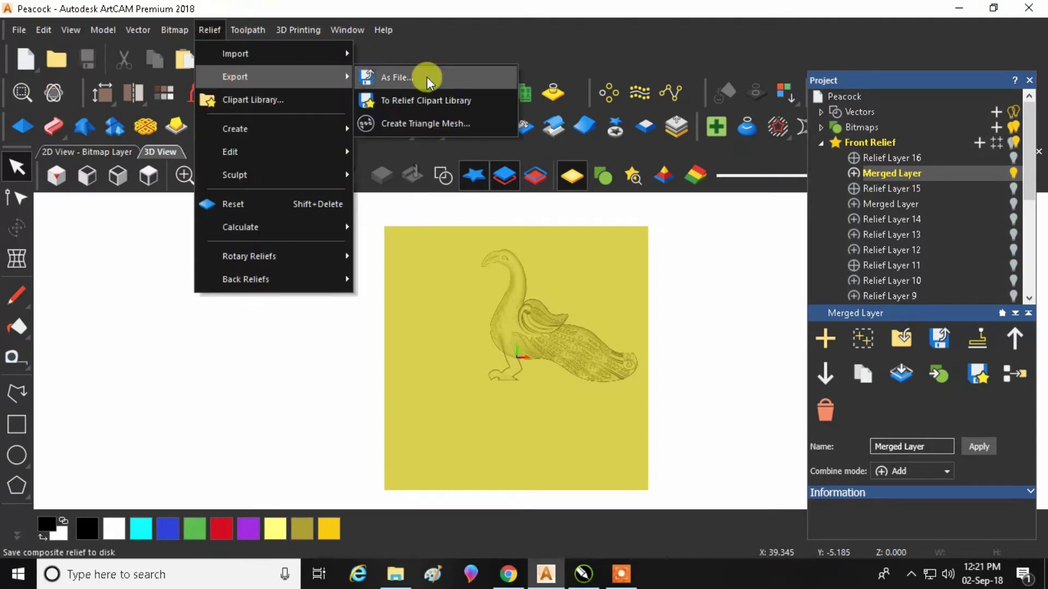
pyautogui.click(427, 77)
pyautogui.write('2')
pyautogui.press('Return')
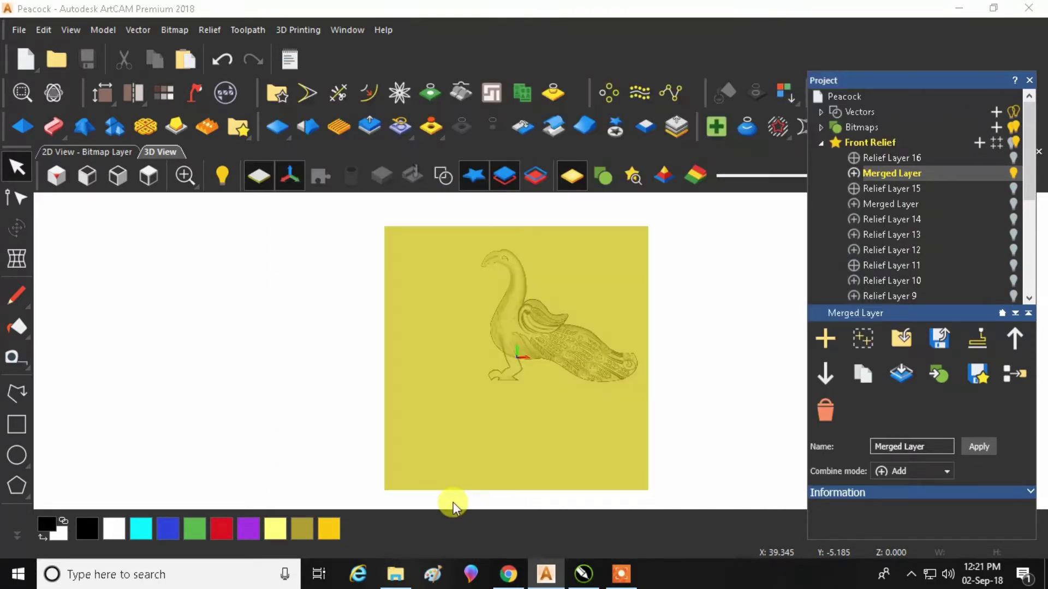
# Step: Minimise all open windows and refresh the desktop
pyautogui.click(959, 8)
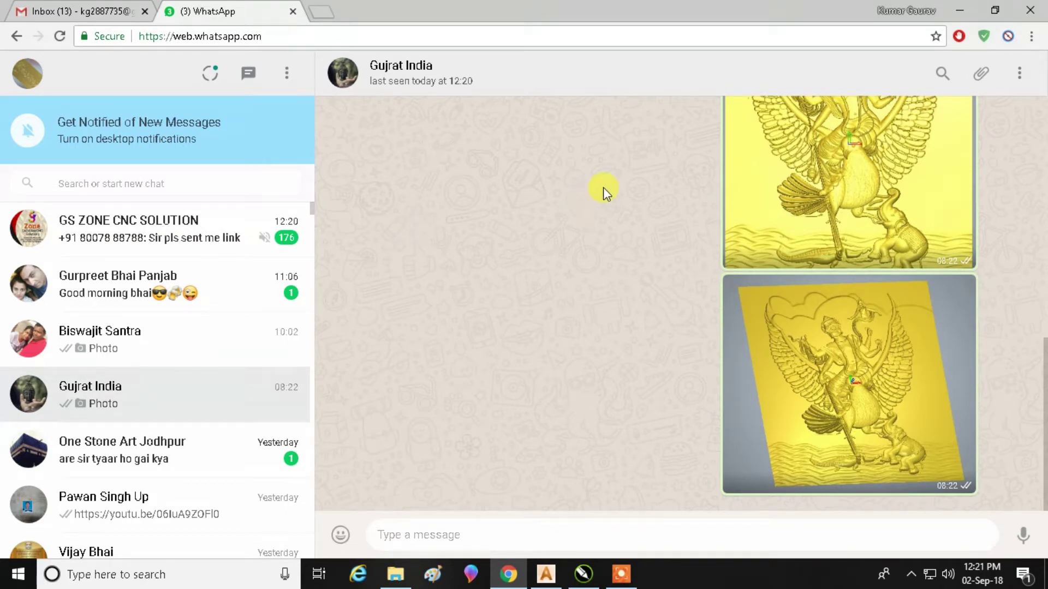
pyautogui.click(959, 9)
pyautogui.click(959, 8)
pyautogui.rightClick(690, 104)
pyautogui.click(715, 158)
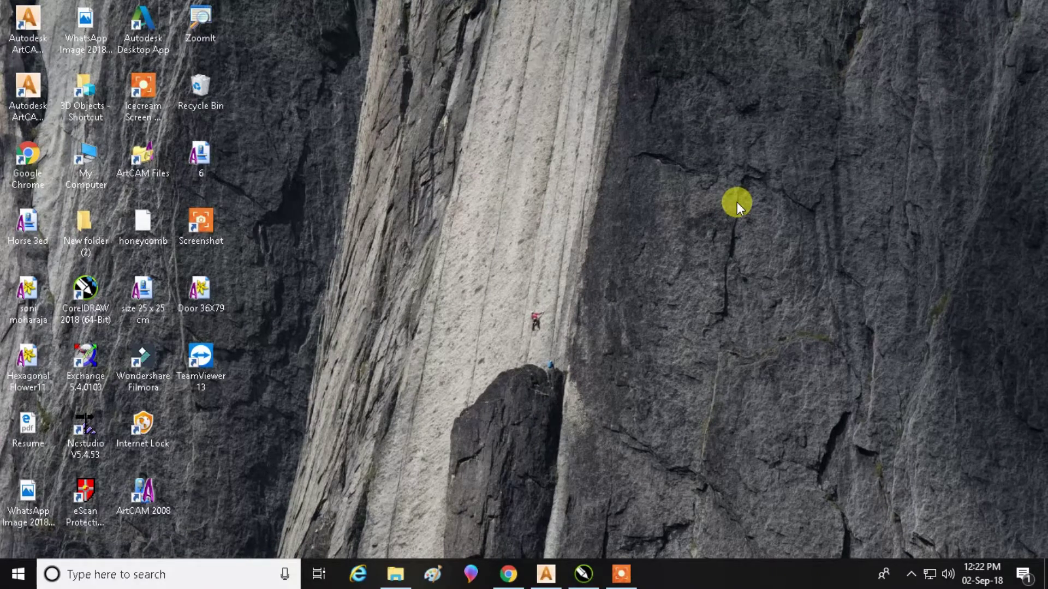
# Step: Bring the ArtCAM window with the Peacock model back up and minimise it again
pyautogui.moveTo(543, 573)
pyautogui.click(537, 539)
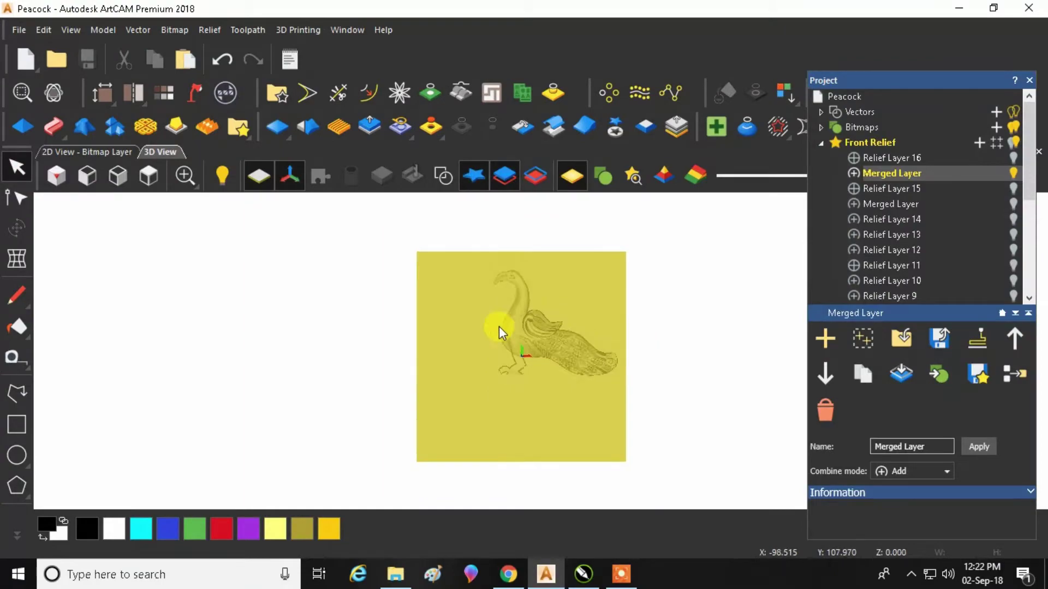
pyautogui.click(958, 10)
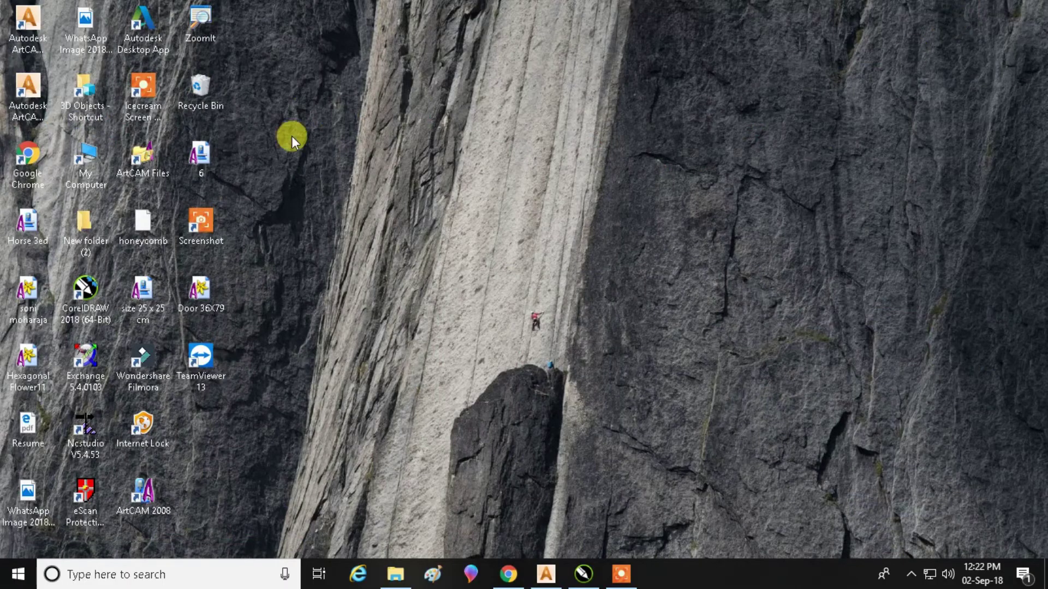
# Step: Launch another instance of Autodesk ArtCAM Premium 2018 from the desktop
pyautogui.click(22, 93)
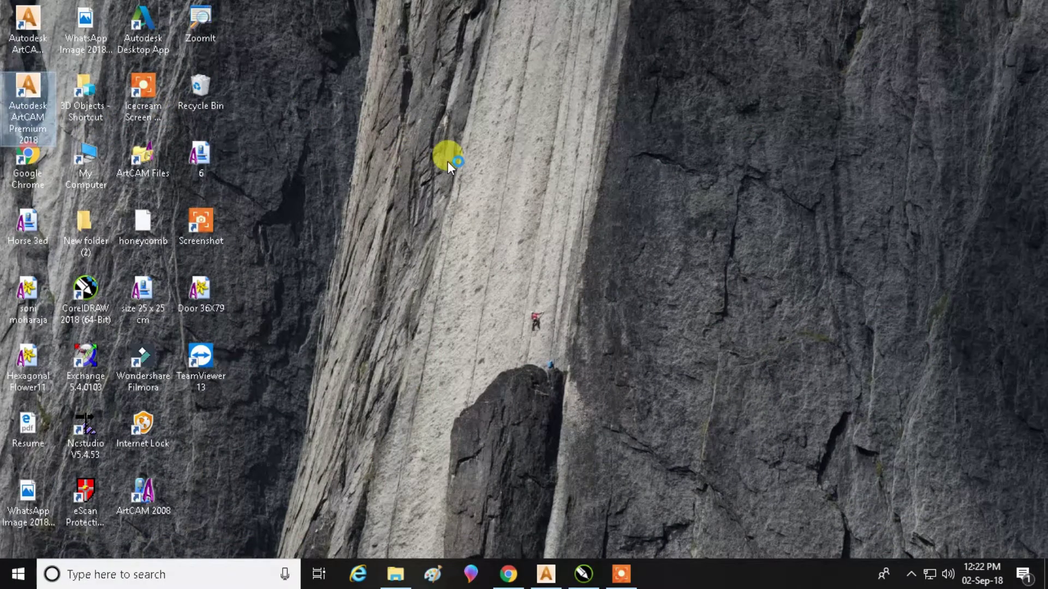
pyautogui.press('Return')
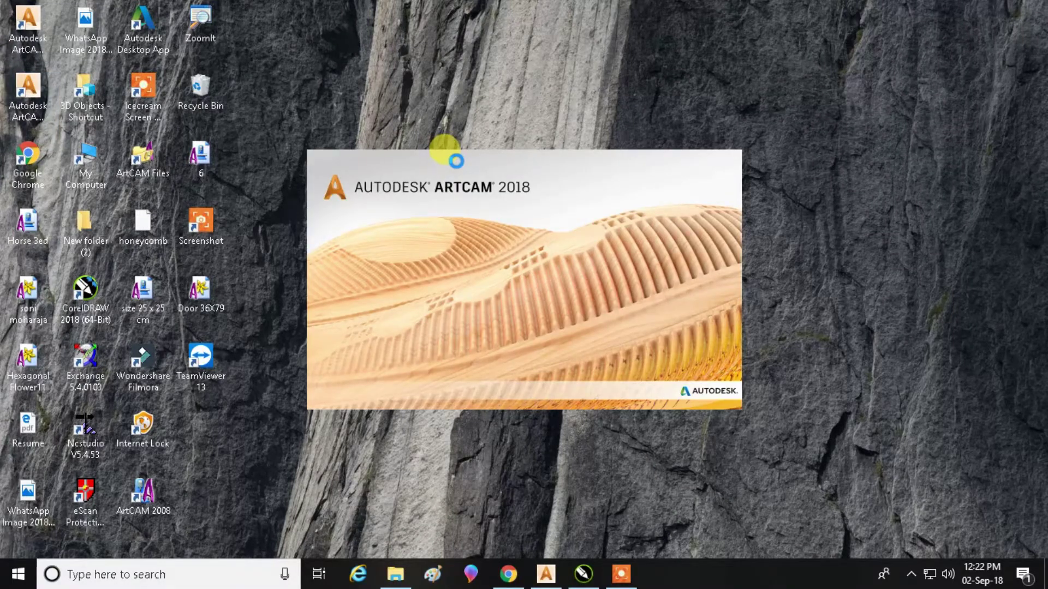
pyautogui.moveTo(621, 571)
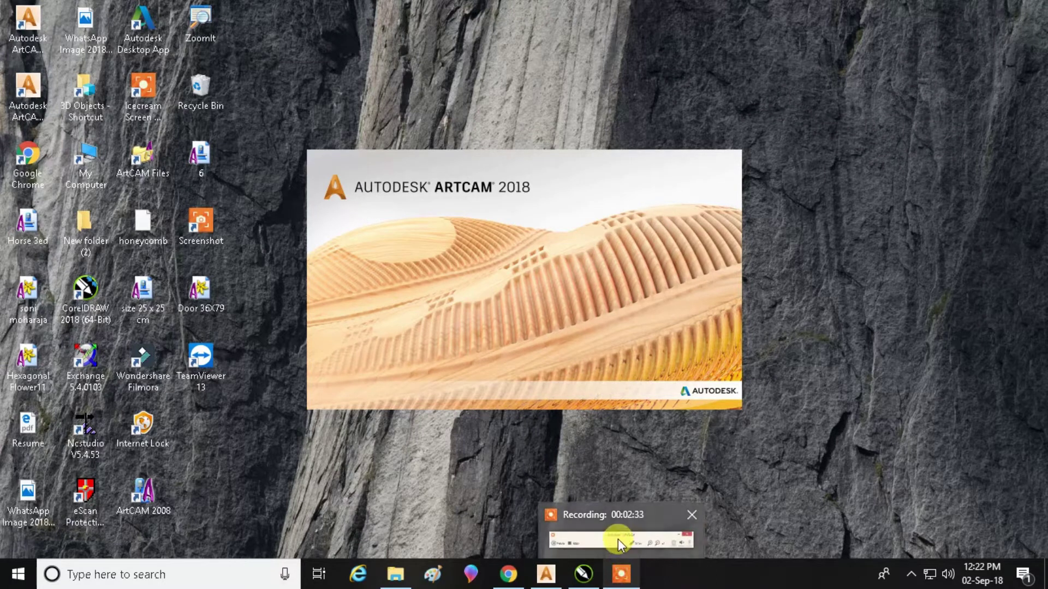
pyautogui.click(619, 539)
pyautogui.click(542, 550)
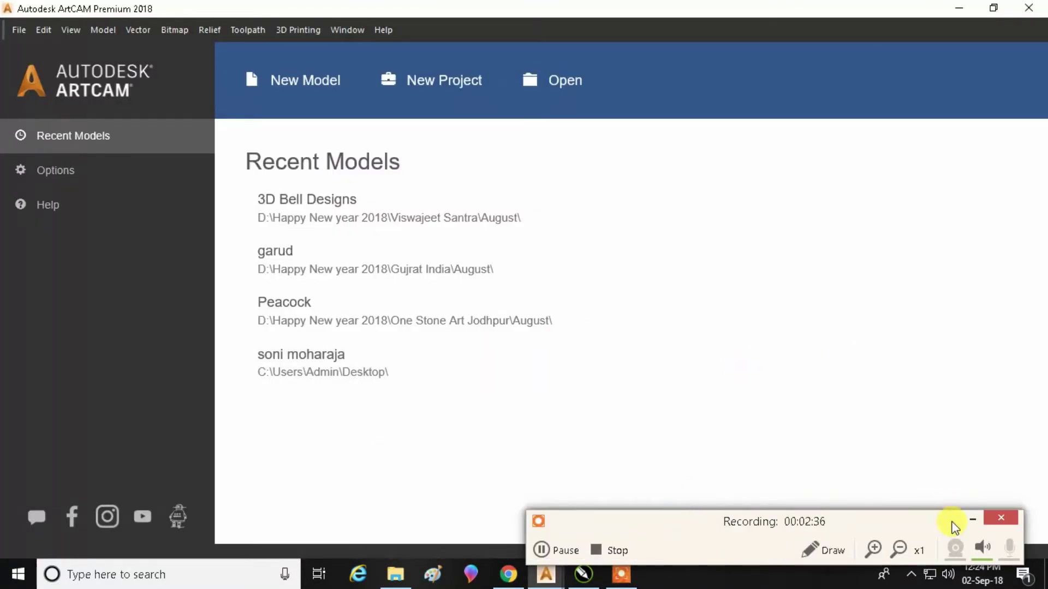
pyautogui.click(973, 518)
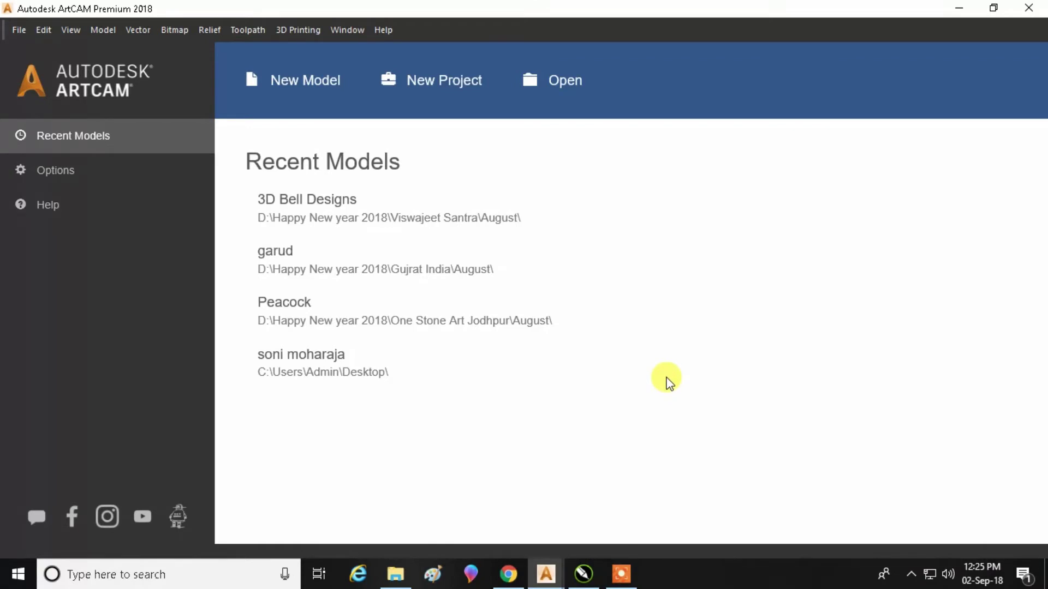
# Step: Switch to the CorelDRAW drawing and move the empty rectangle farther from the reference pictures, to about X 98.8, Y -8.9 inches
pyautogui.click(582, 569)
pyautogui.scroll(1, 509, 425)
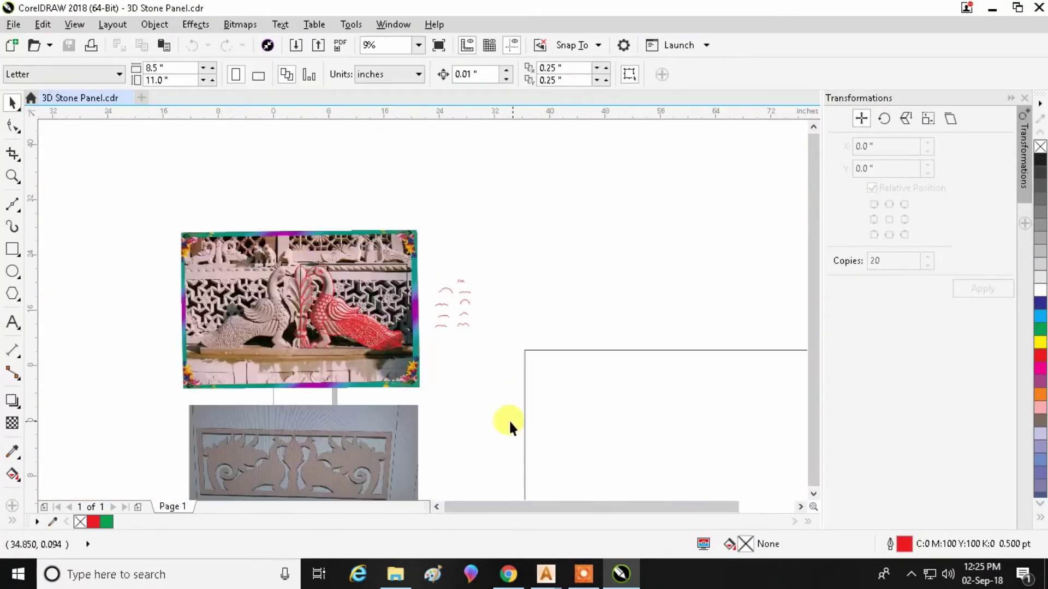
pyautogui.scroll(-1, 519, 267)
pyautogui.click(588, 371)
pyautogui.moveTo(589, 371); pyautogui.dragTo(615, 374)
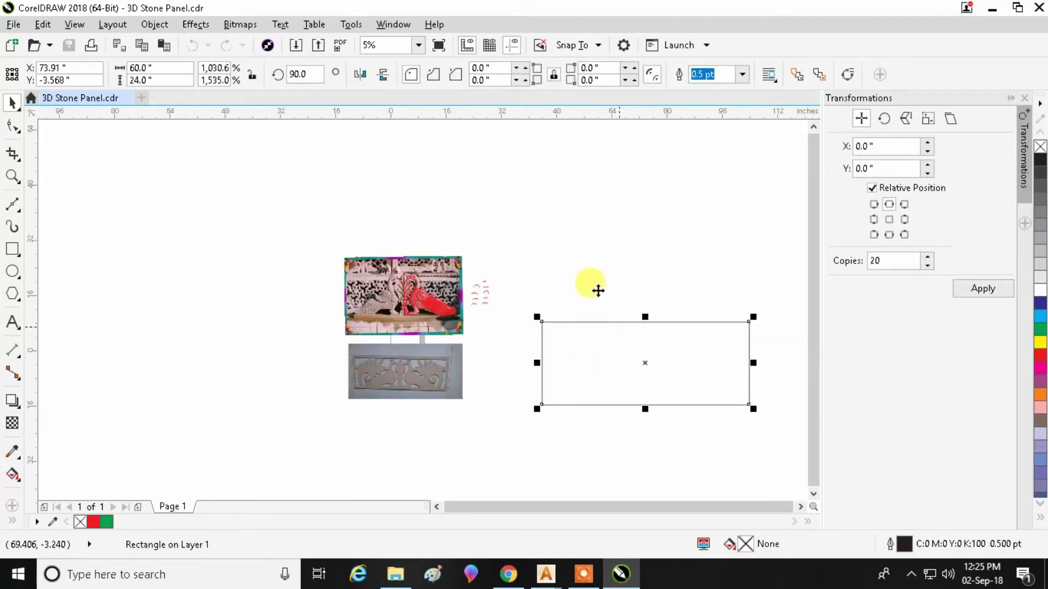
pyautogui.click(627, 379)
pyautogui.scroll(1, 627, 379)
pyautogui.scroll(-2, 374, 306)
pyautogui.moveTo(374, 306); pyautogui.dragTo(412, 317)
pyautogui.click(418, 242)
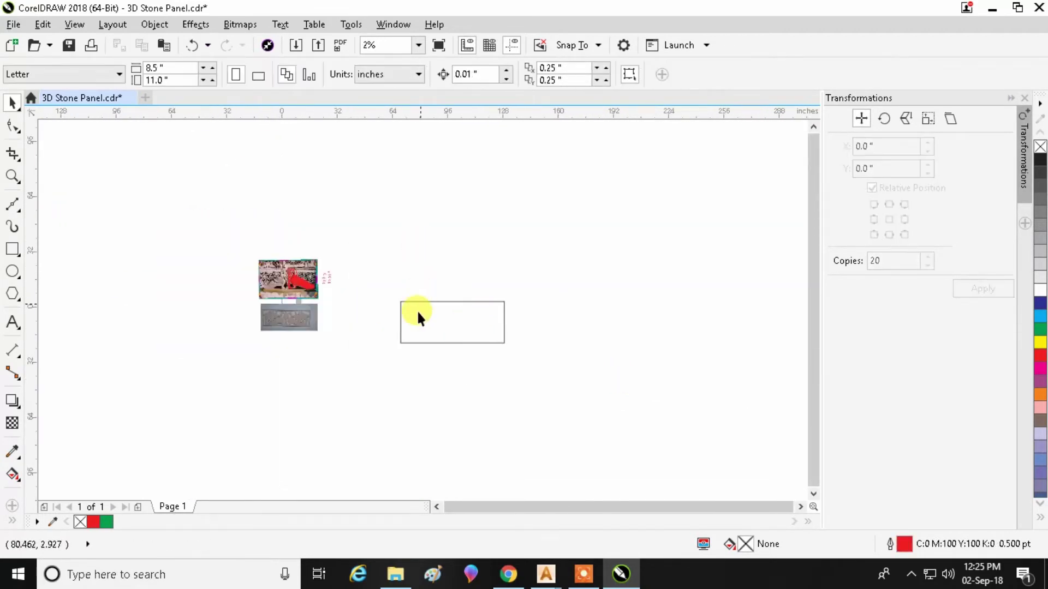
pyautogui.scroll(1, 420, 316)
pyautogui.click(430, 321)
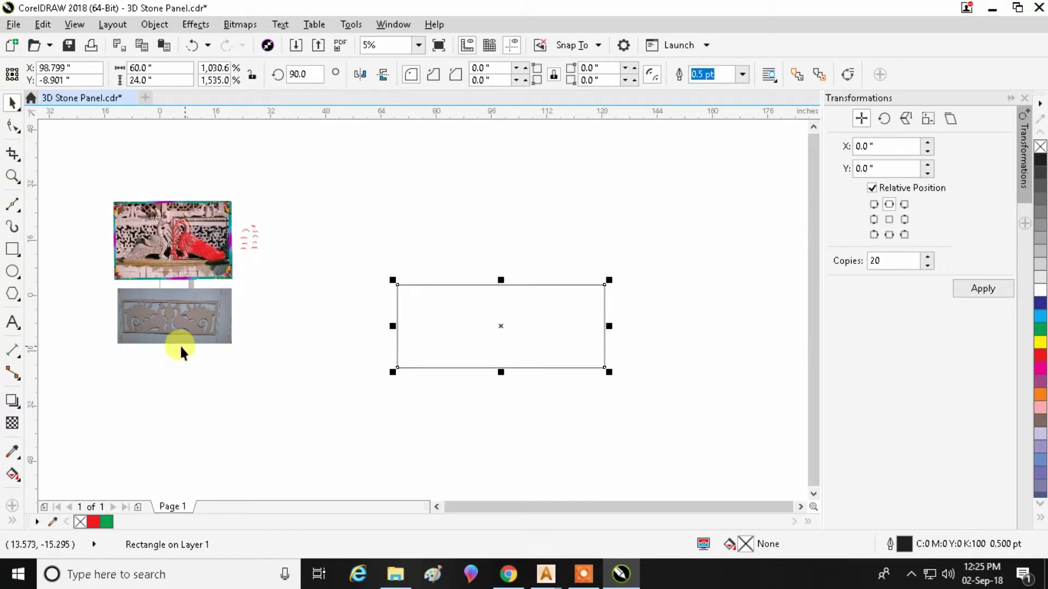
# Step: Examine the carved panel photo below the peacock picture and return to the ArtCAM start page
pyautogui.scroll(2, 157, 319)
pyautogui.scroll(-1, 157, 320)
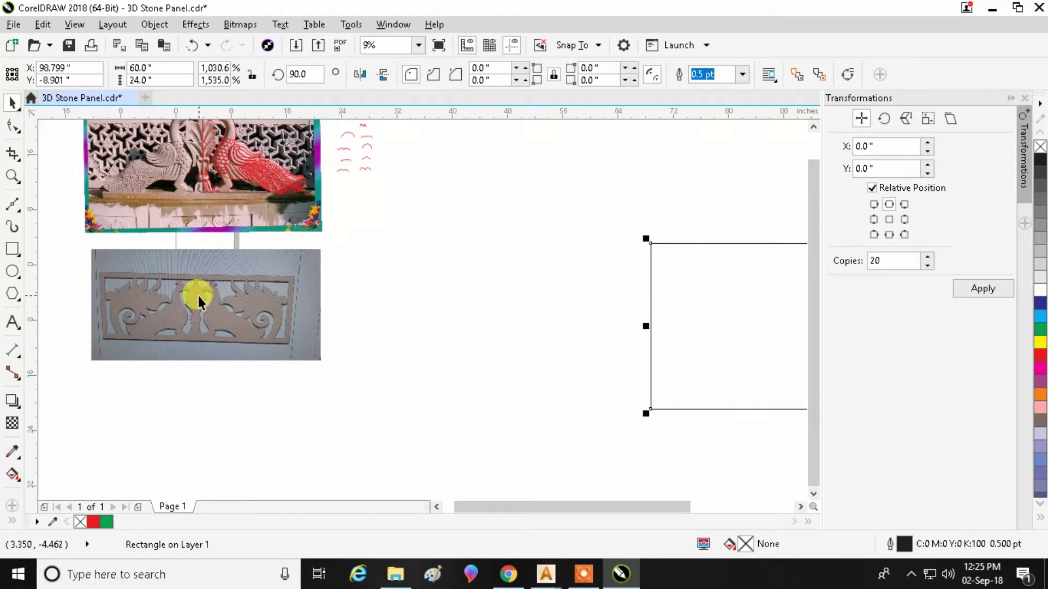
pyautogui.scroll(-1, 199, 296)
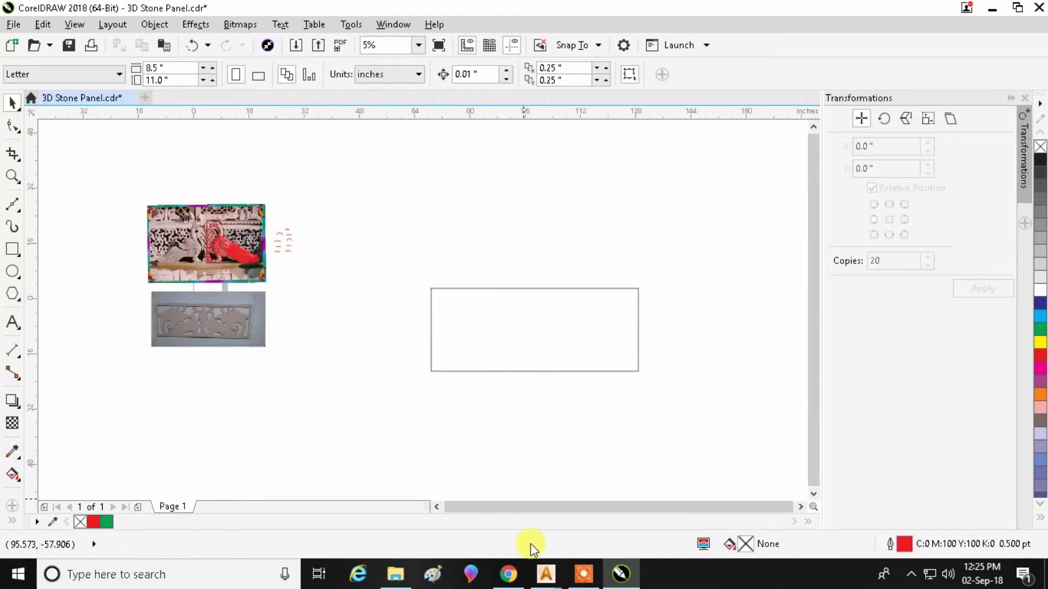
pyautogui.moveTo(546, 574)
pyautogui.click(597, 513)
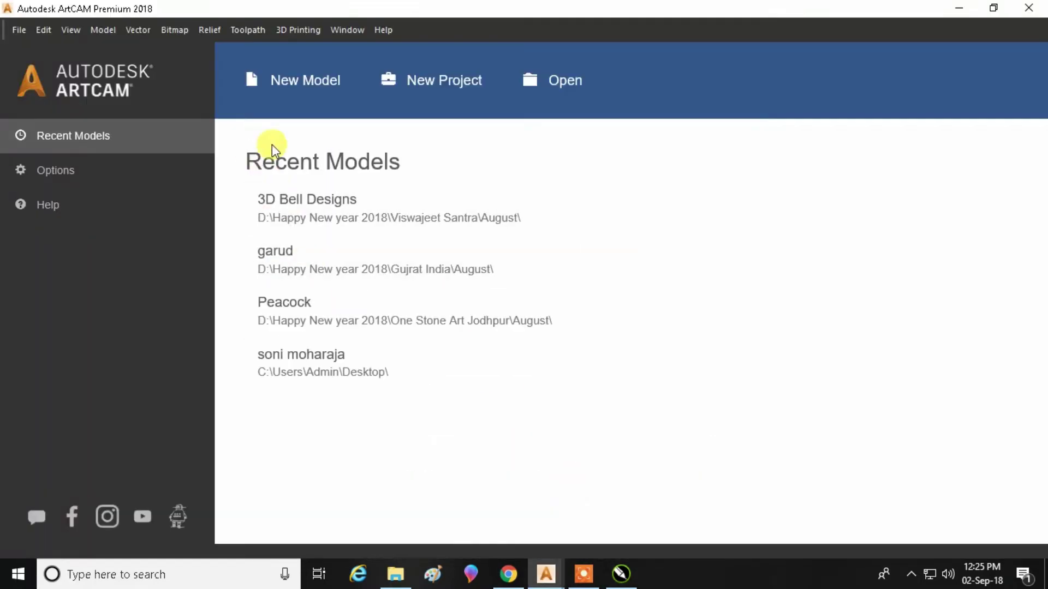
# Step: Create a new model 60 inches wide and 24 inches high, switching its units back to mm before accepting
pyautogui.click(274, 81)
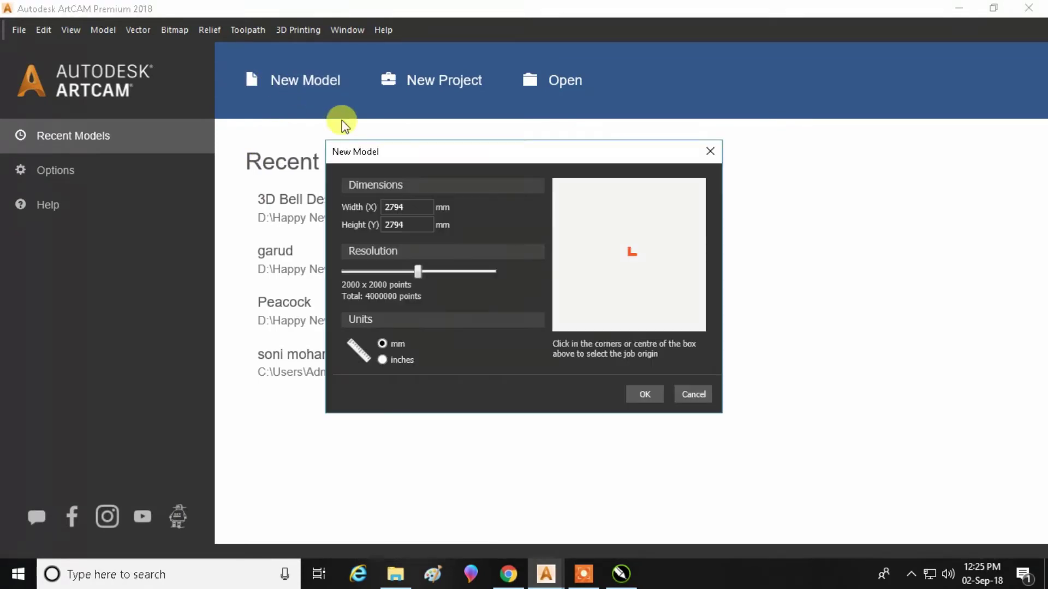
pyautogui.click(382, 359)
pyautogui.moveTo(398, 206); pyautogui.dragTo(353, 202)
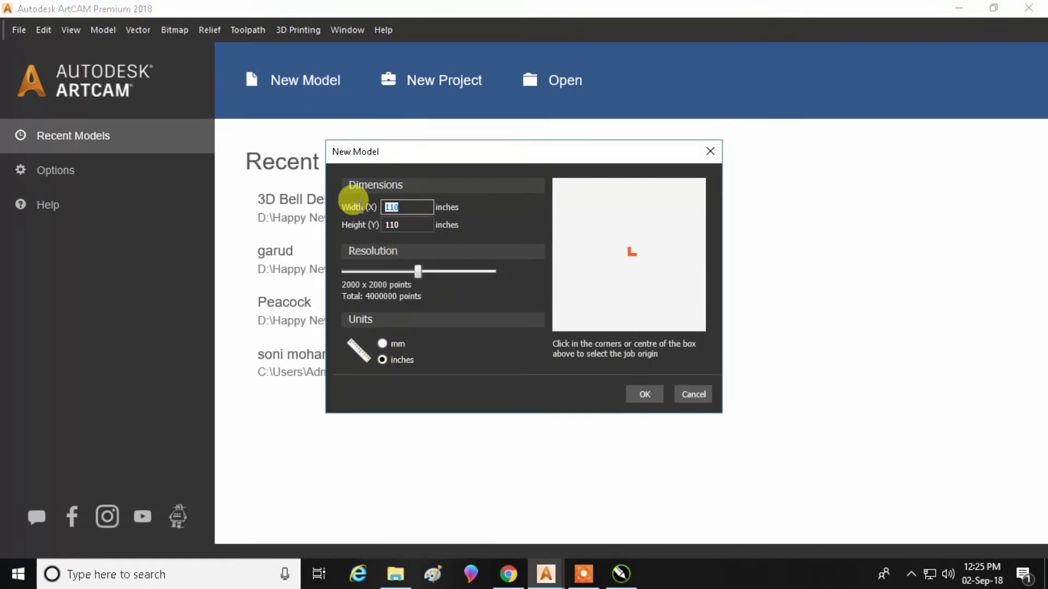
pyautogui.write('60')
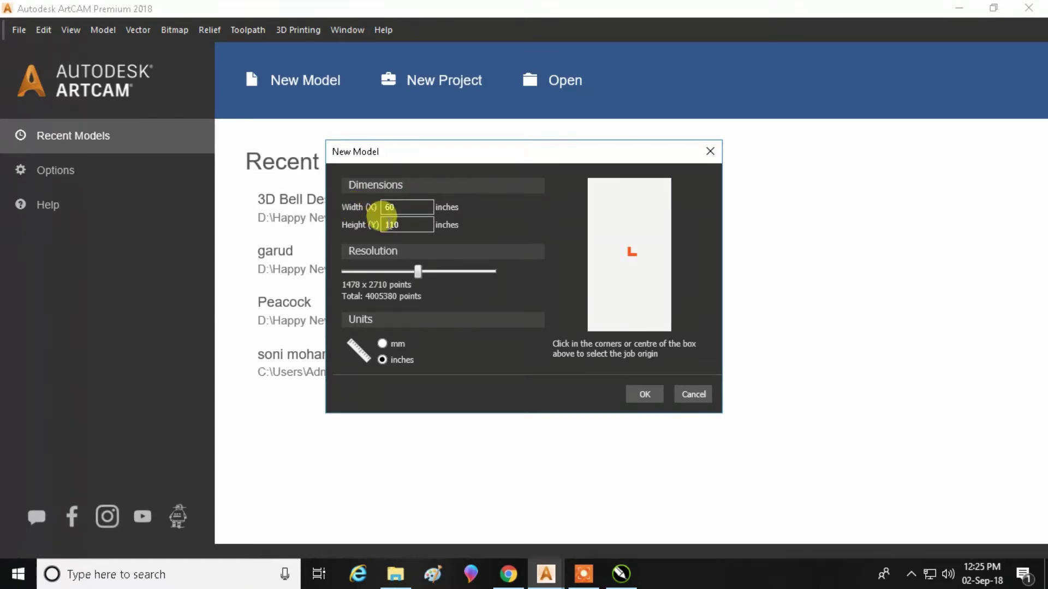
pyautogui.moveTo(404, 224); pyautogui.dragTo(383, 235)
pyautogui.write('24')
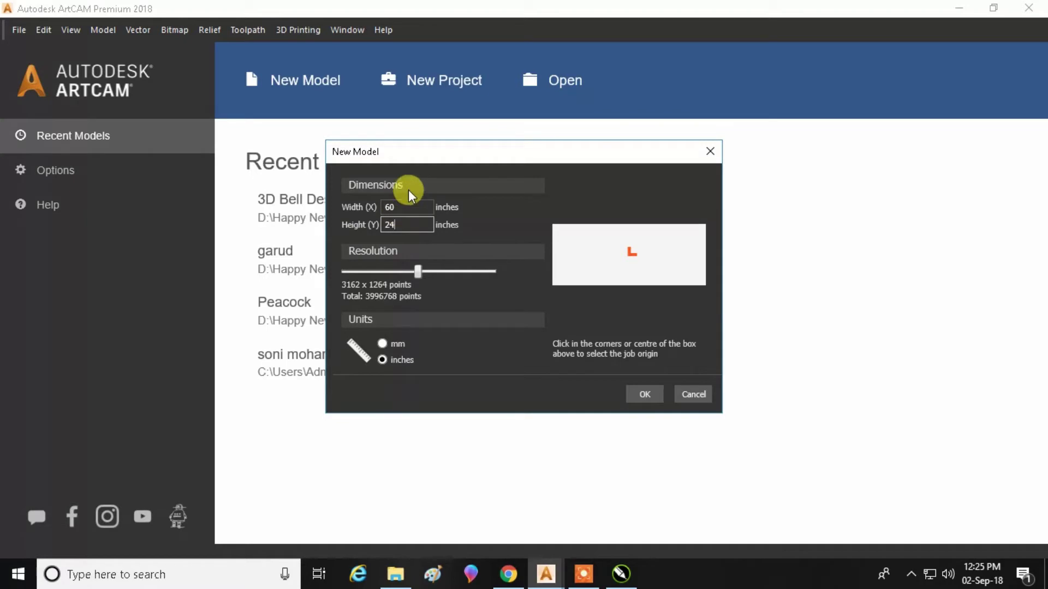
pyautogui.click(381, 343)
pyautogui.click(636, 394)
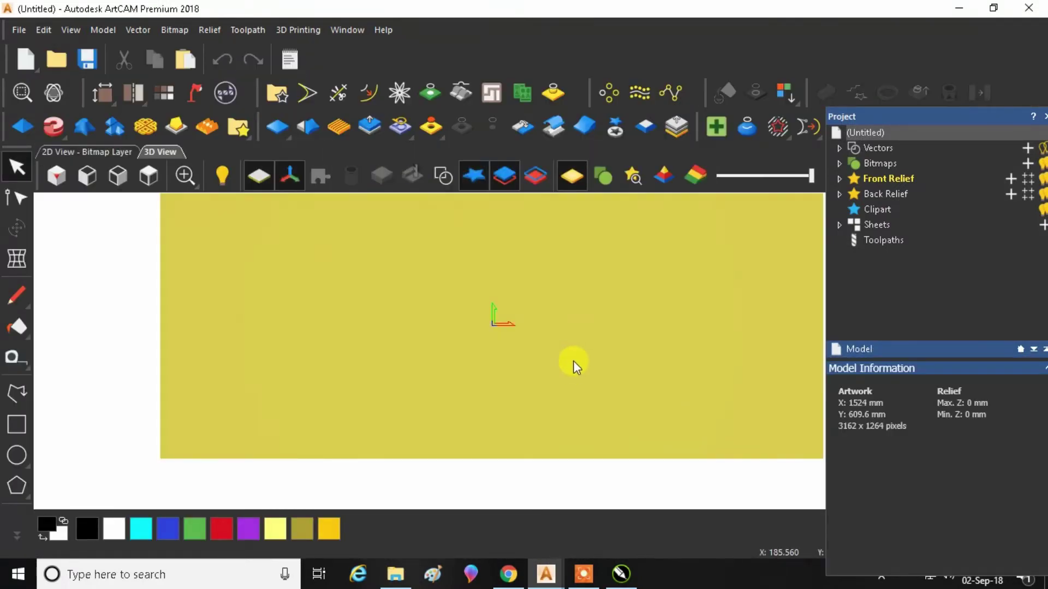
# Step: Inspect the blank model from an angle in 3D and return to the straight-down view
pyautogui.moveTo(604, 352); pyautogui.dragTo(640, 276)
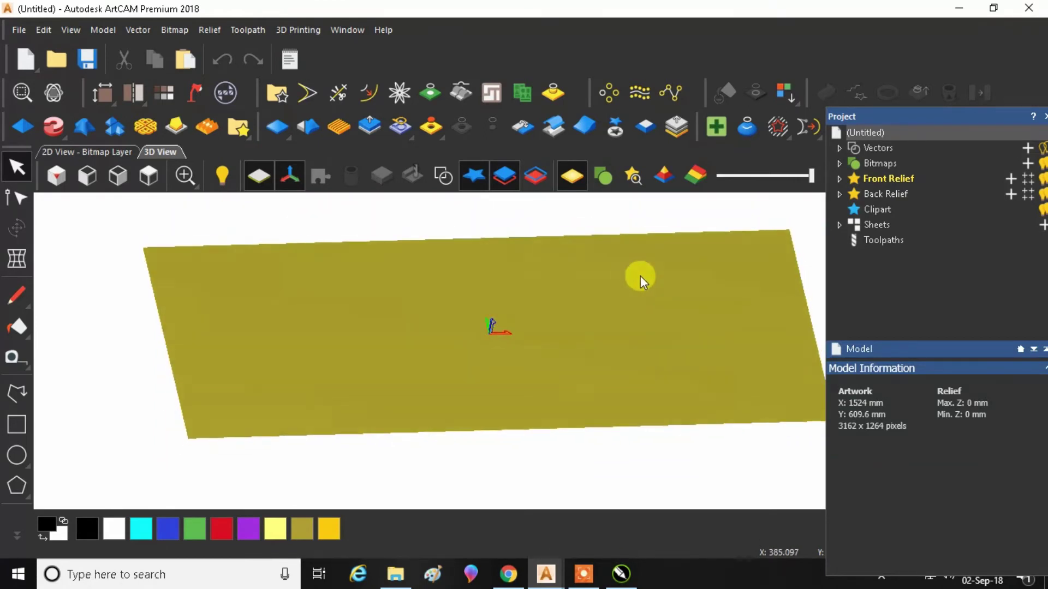
pyautogui.click(147, 176)
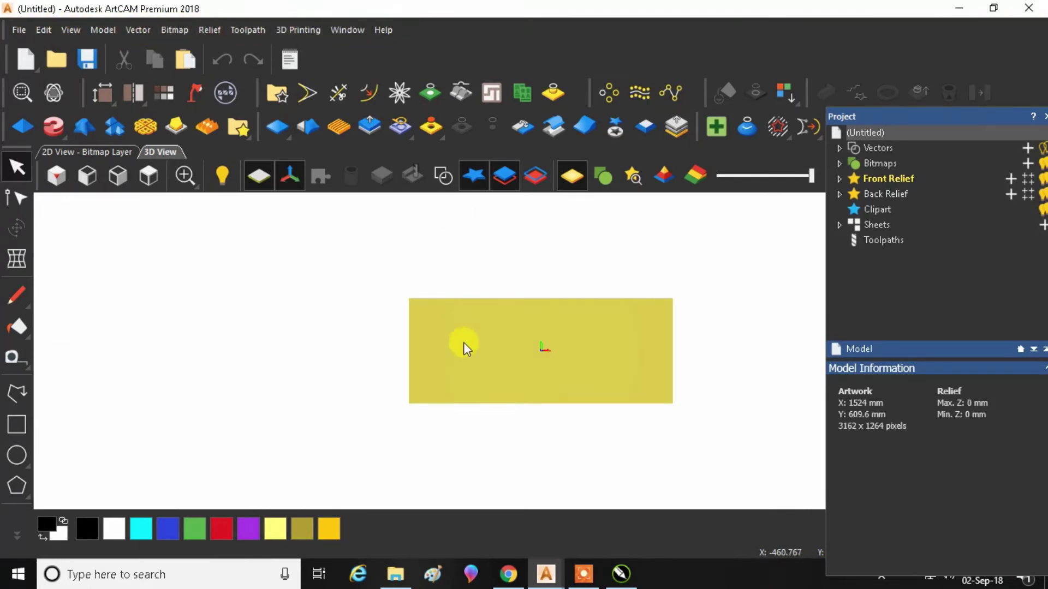
pyautogui.scroll(3, 602, 360)
pyautogui.moveTo(482, 355); pyautogui.dragTo(395, 461)
pyautogui.click(149, 176)
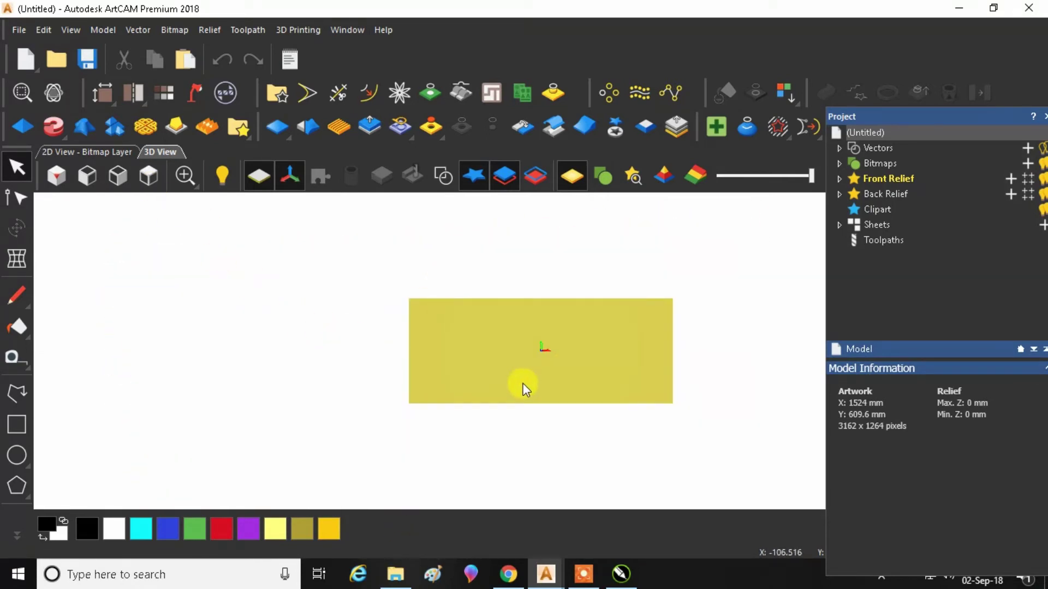
# Step: Switch to CorelDRAW, check the empty rectangle and save the 3D Stone Panel drawing
pyautogui.moveTo(629, 572)
pyautogui.scroll(-2, 382, 297)
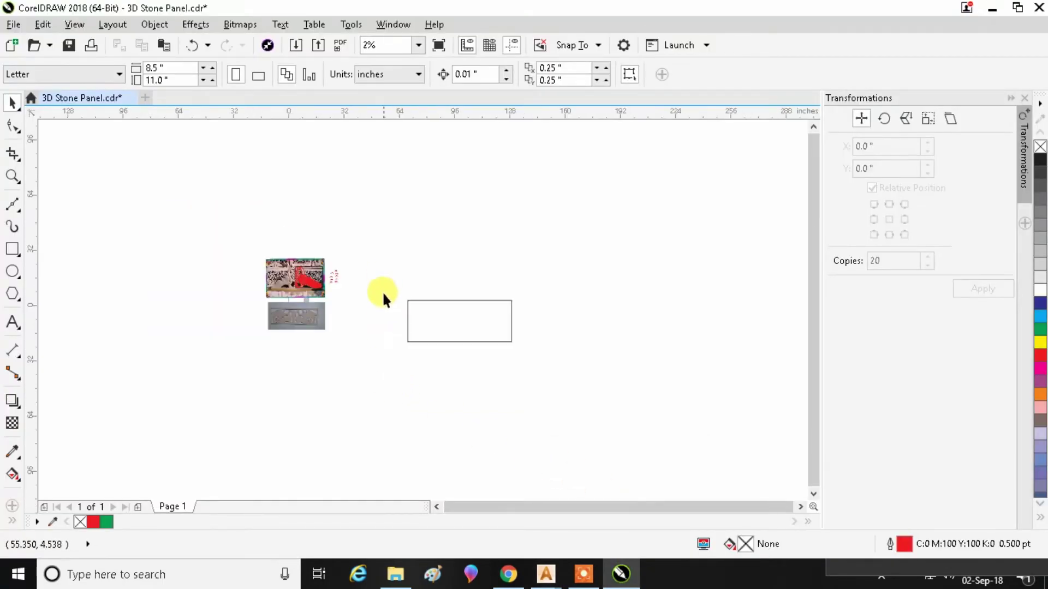
pyautogui.moveTo(382, 297); pyautogui.dragTo(614, 400)
pyautogui.moveTo(349, 251); pyautogui.dragTo(350, 251)
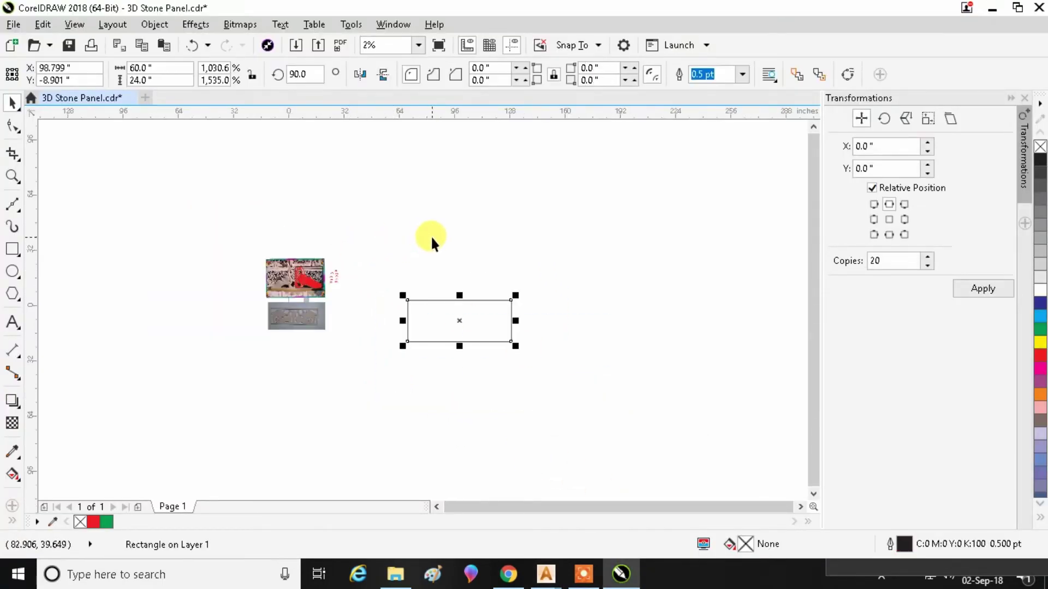
pyautogui.moveTo(398, 278); pyautogui.dragTo(513, 361)
pyautogui.click(586, 382)
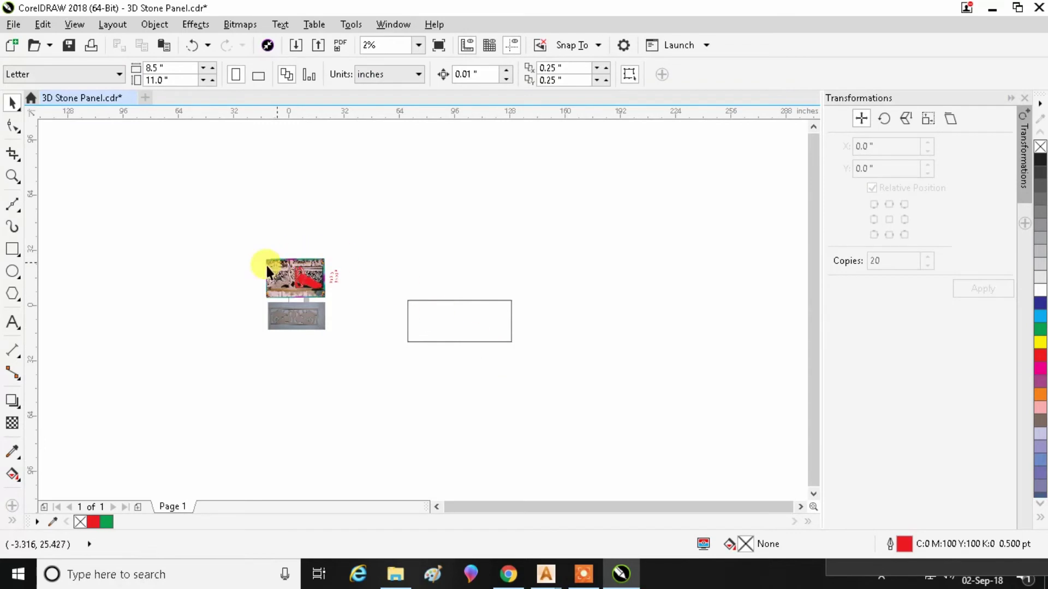
pyautogui.click(69, 45)
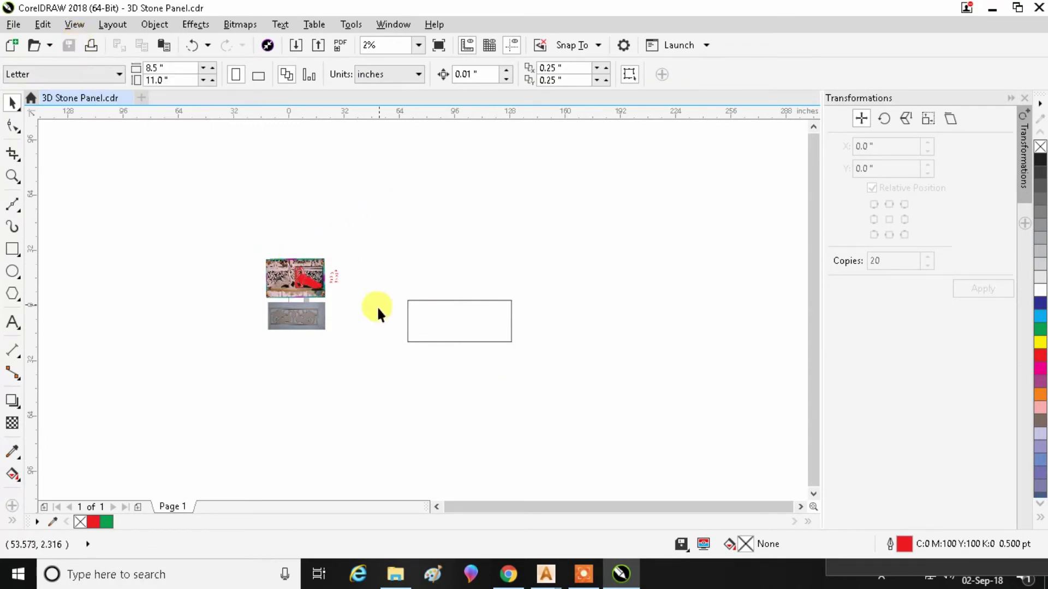
# Step: Examine the peacock picture, the carved panel photo and the empty panel rectangle as references for the layout
pyautogui.scroll(3, 291, 284)
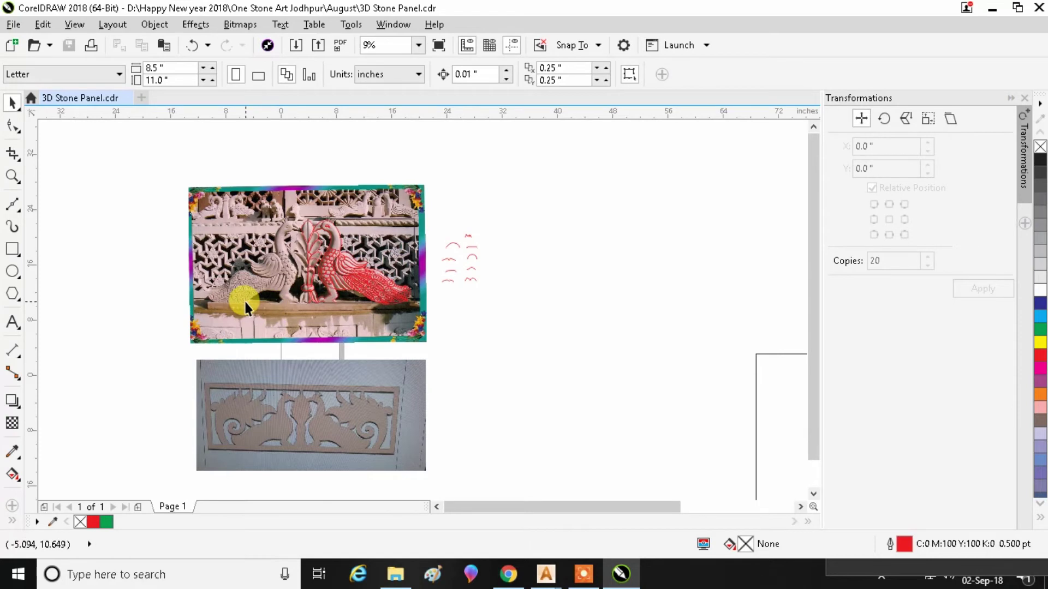
pyautogui.scroll(-3, 244, 299)
pyautogui.scroll(2, 349, 317)
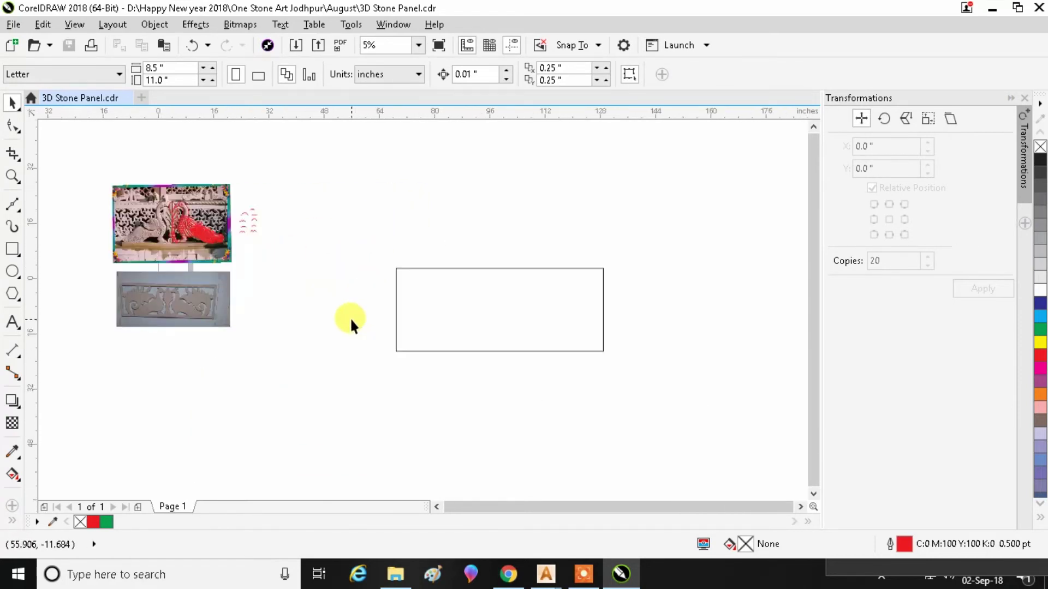
pyautogui.scroll(3, 205, 298)
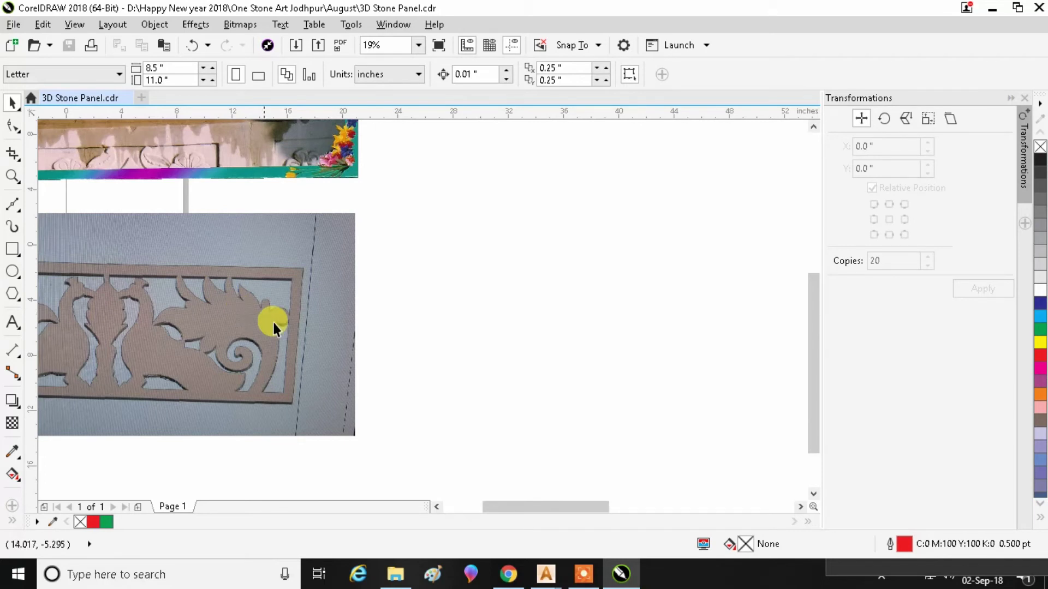
pyautogui.scroll(-2, 349, 314)
pyautogui.scroll(-1, 234, 329)
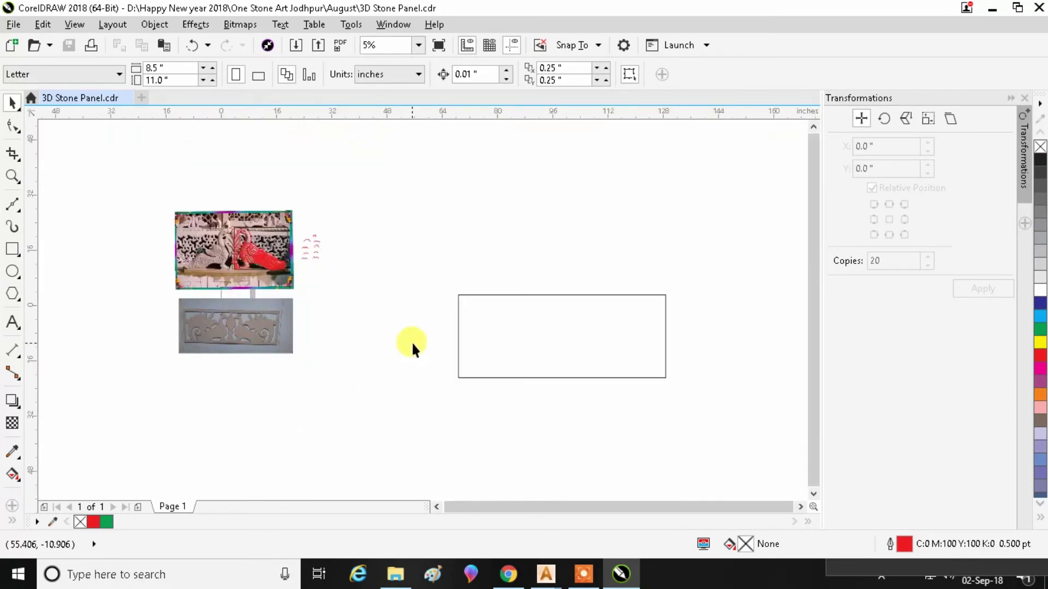
pyautogui.moveTo(432, 261); pyautogui.dragTo(703, 416)
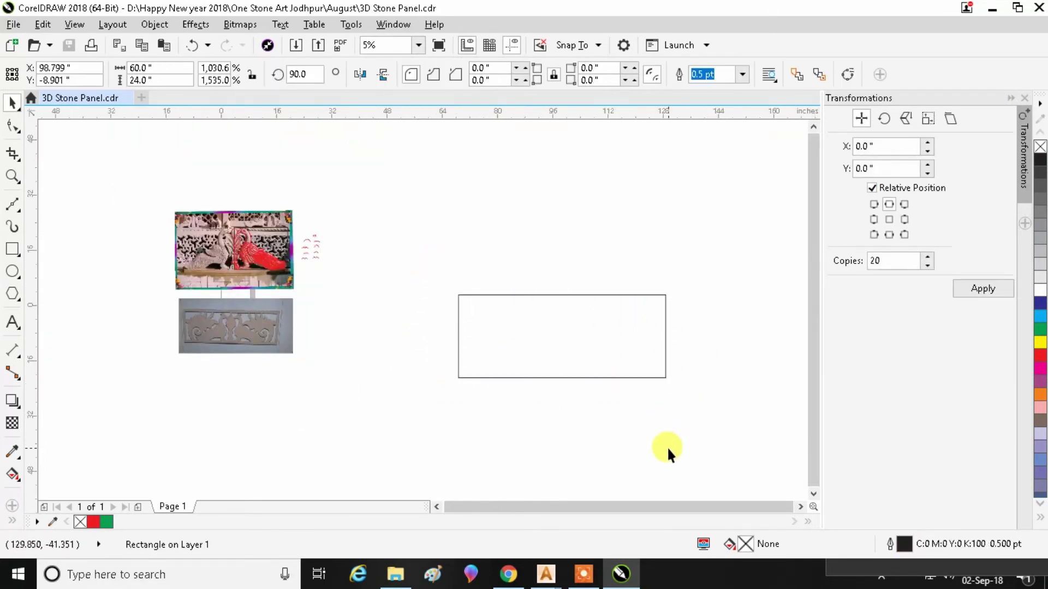
pyautogui.click(667, 446)
# Step: Switch to the untitled ArtCAM model, import relief file 1 from the August folder and accept its placement
pyautogui.moveTo(544, 578)
pyautogui.click(599, 519)
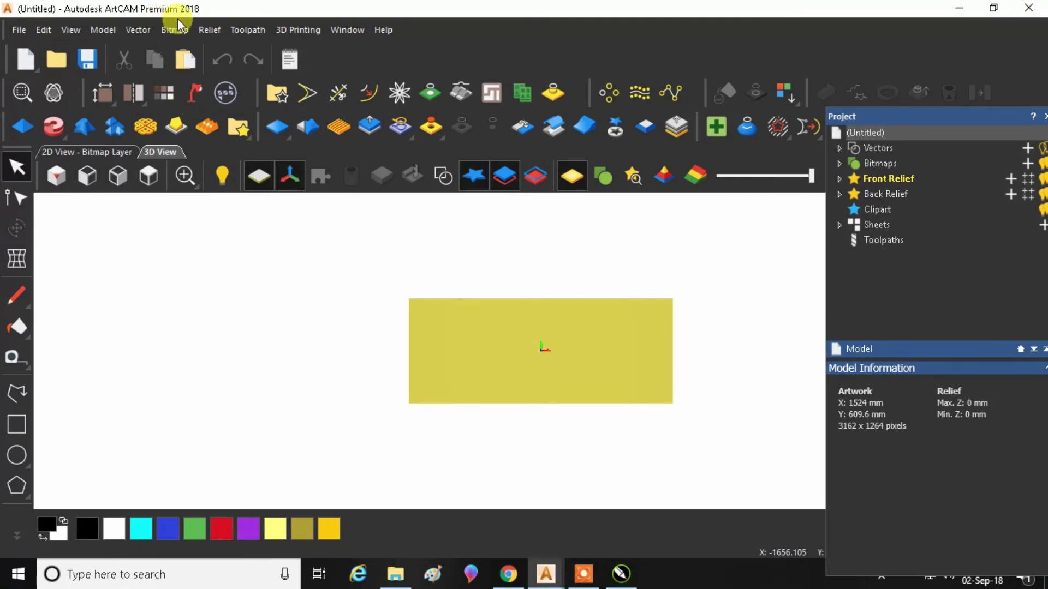
pyautogui.click(210, 29)
pyautogui.moveTo(246, 53)
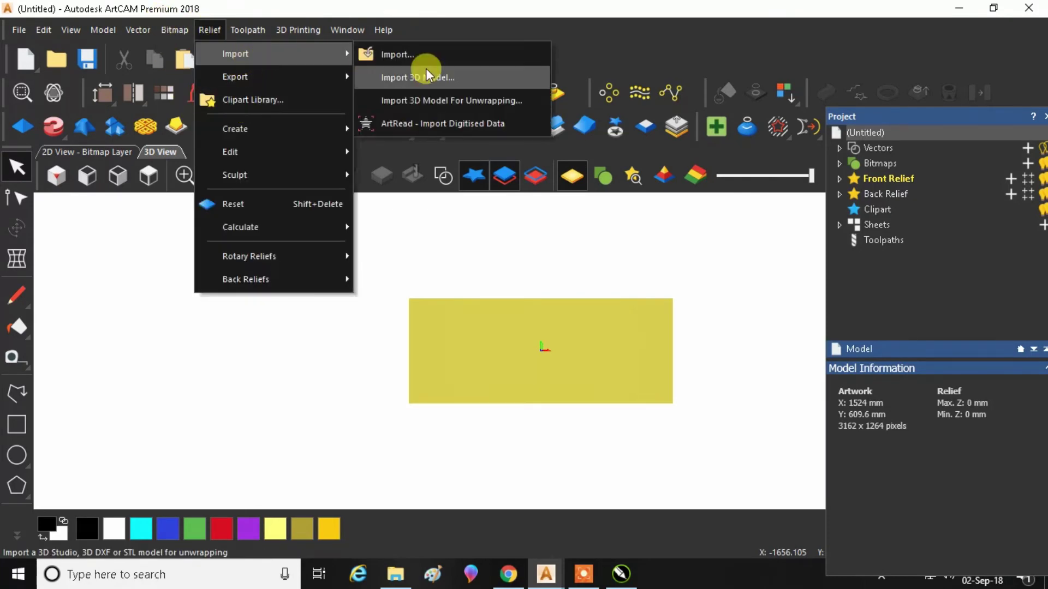
pyautogui.click(427, 52)
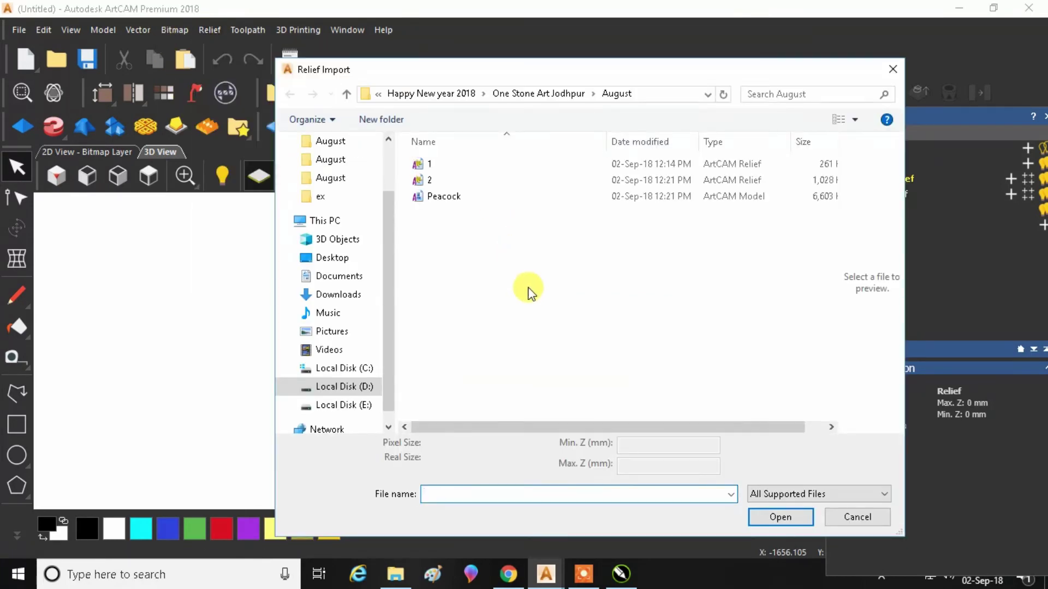
pyautogui.click(434, 166)
pyautogui.click(780, 517)
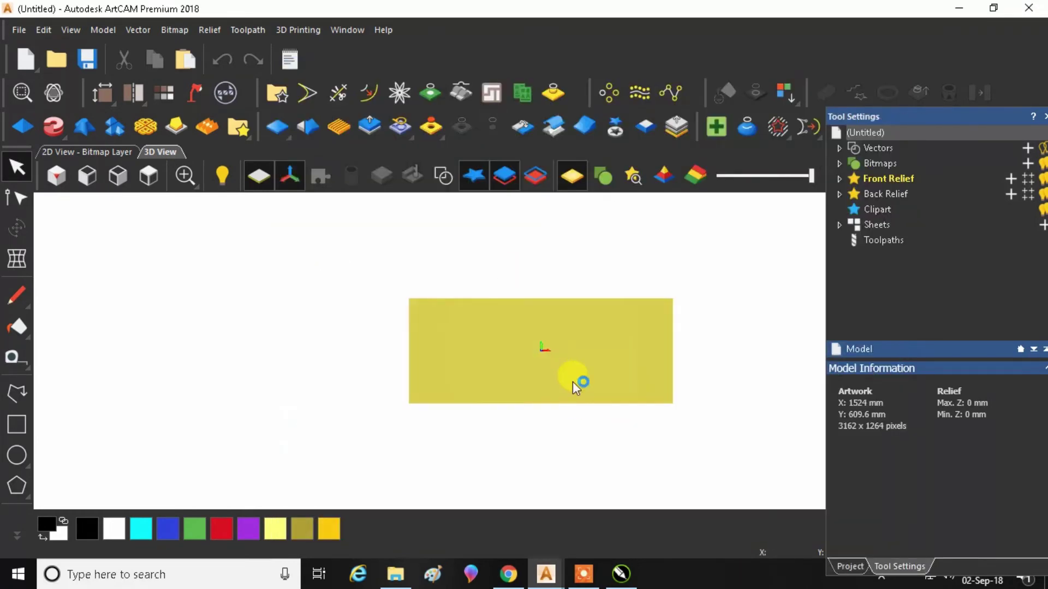
pyautogui.scroll(4, 431, 305)
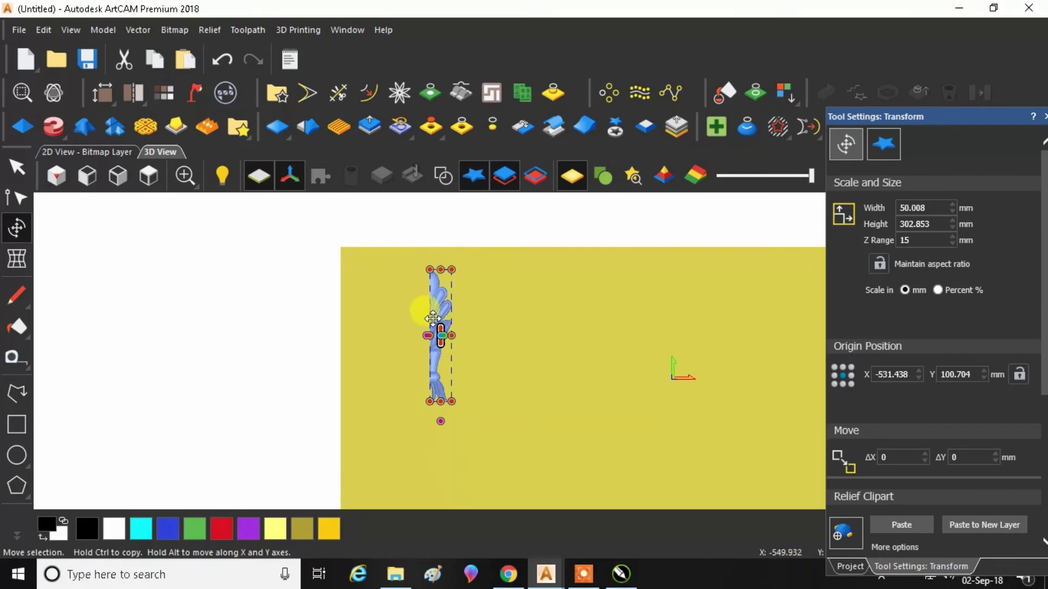
pyautogui.scroll(-5, 431, 309)
pyautogui.press('Return')
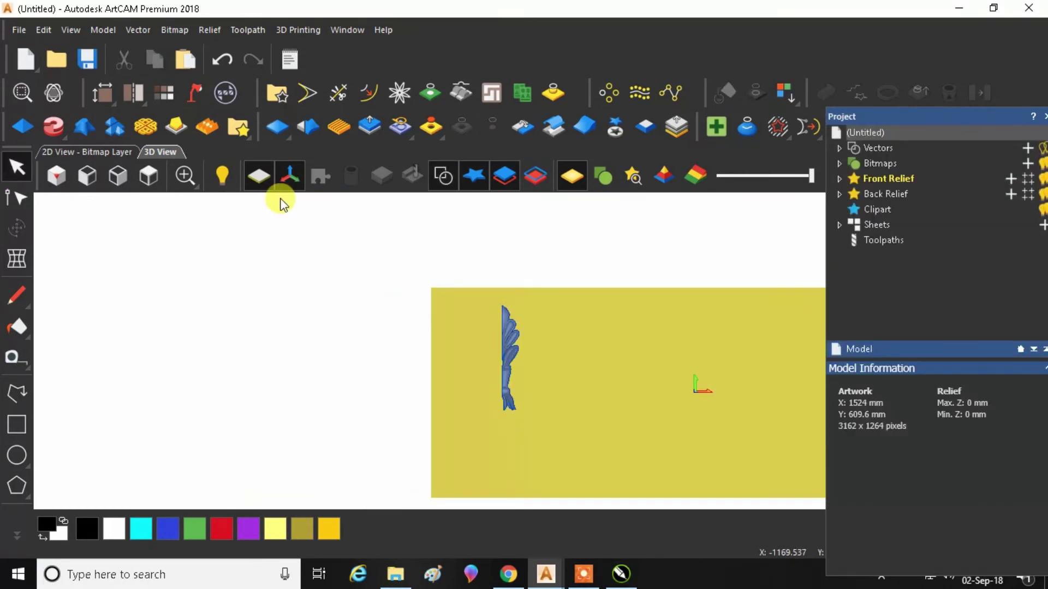
# Step: Import the peacock relief file 2 from the August folder into the model
pyautogui.click(209, 30)
pyautogui.moveTo(234, 51)
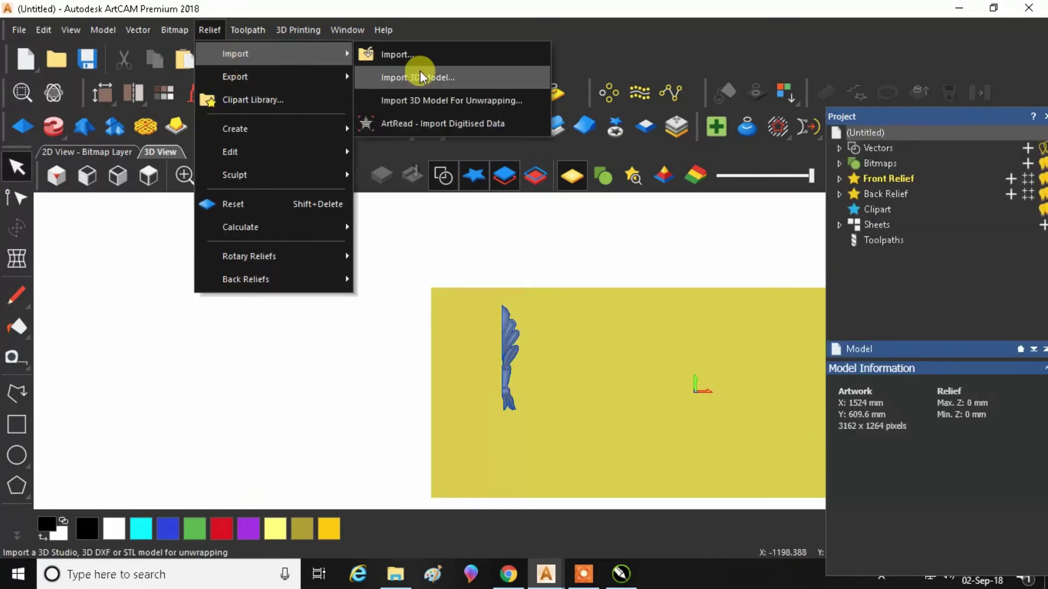
pyautogui.click(428, 71)
pyautogui.click(429, 180)
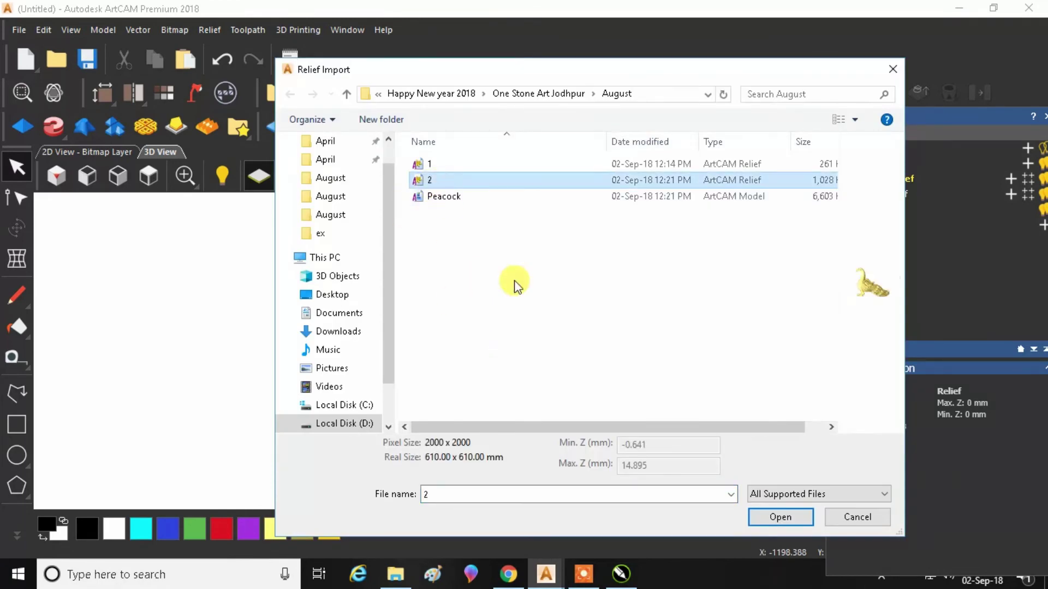
pyautogui.click(780, 516)
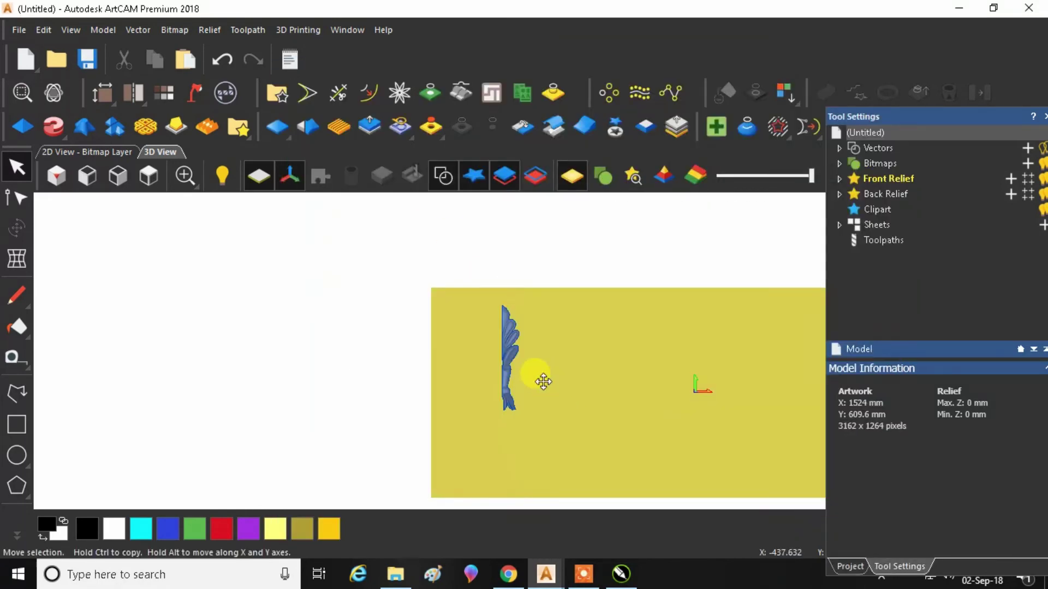
# Step: Accept the peacock relief's placement and move it right across the panel, clear of the stem relief
pyautogui.scroll(-3, 543, 381)
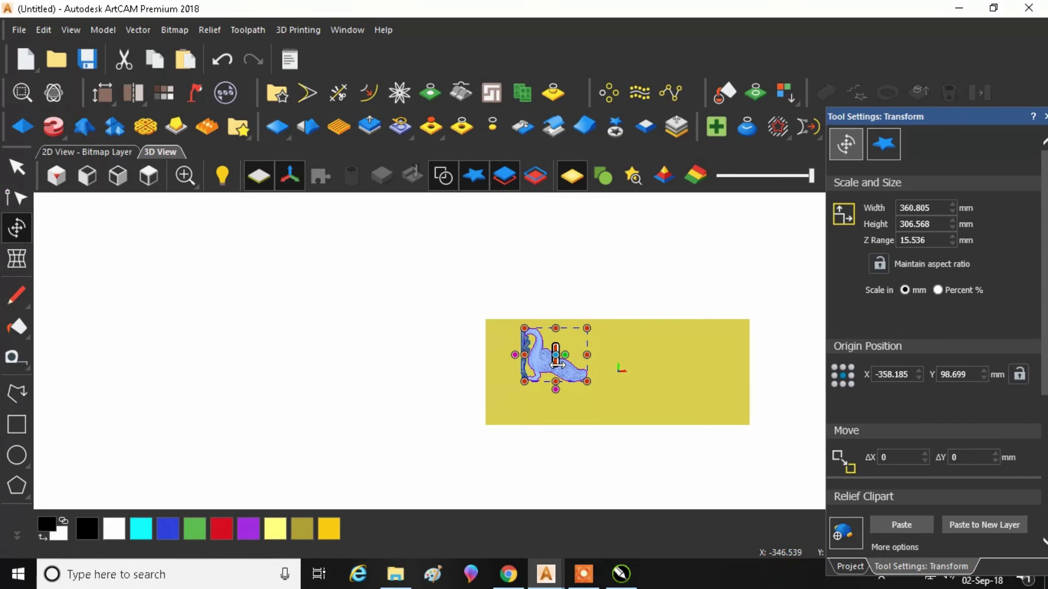
pyautogui.click(466, 292)
pyautogui.scroll(2, 560, 360)
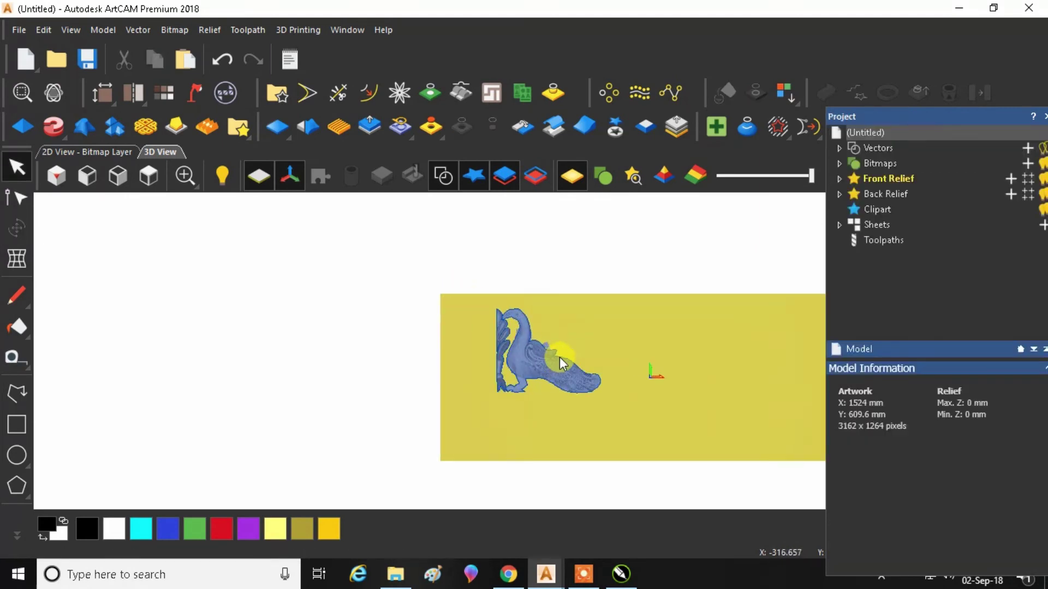
pyautogui.click(562, 363)
pyautogui.moveTo(568, 374); pyautogui.dragTo(715, 388)
pyautogui.scroll(-3, 519, 369)
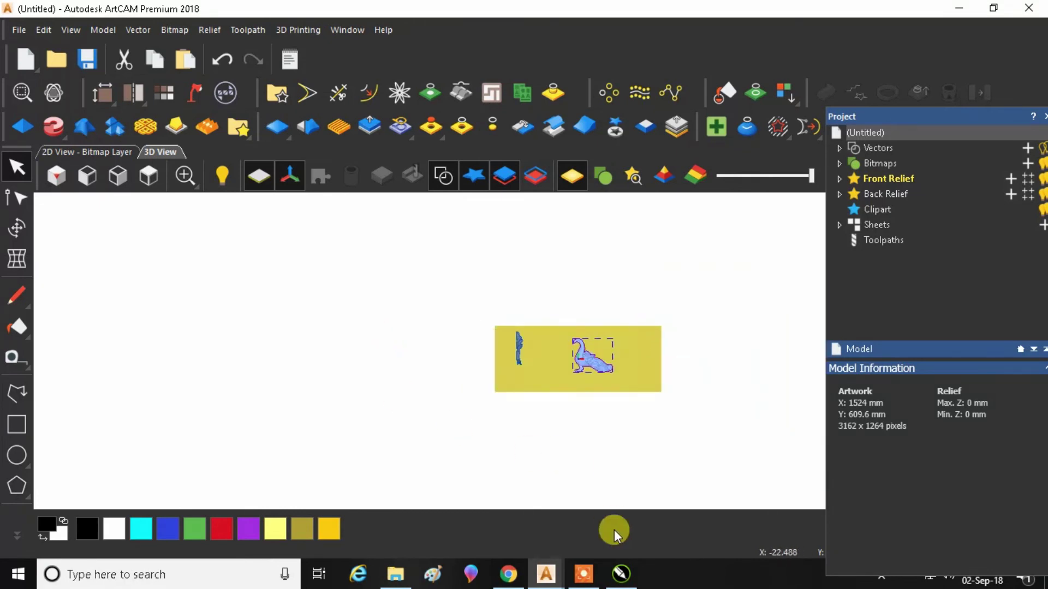
# Step: Switch to CorelDRAW, check the reference pictures and set the empty panel rectangle's outline width to Hairline
pyautogui.click(621, 573)
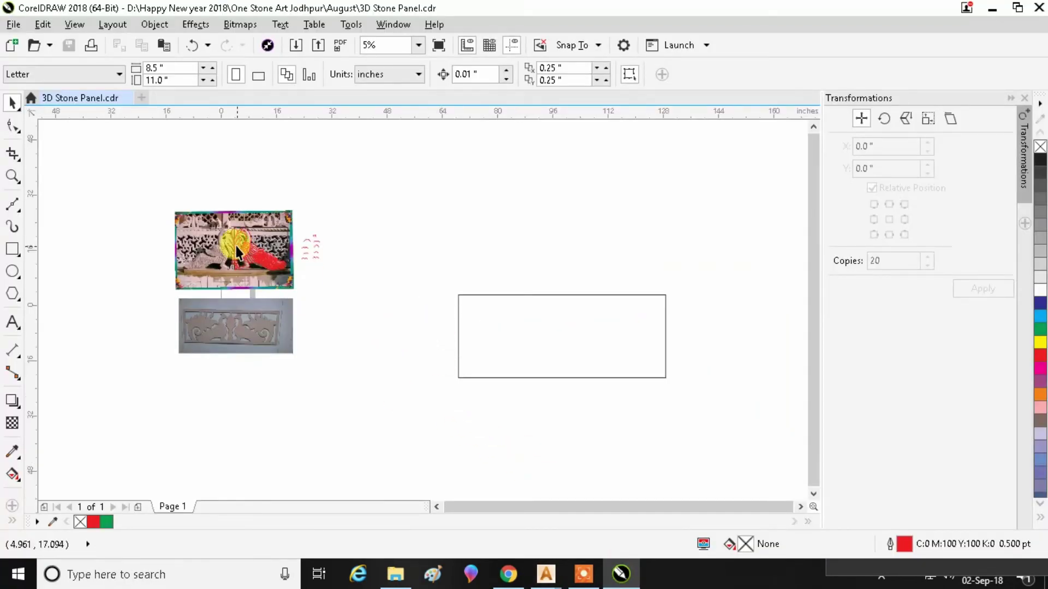
pyautogui.scroll(2, 227, 246)
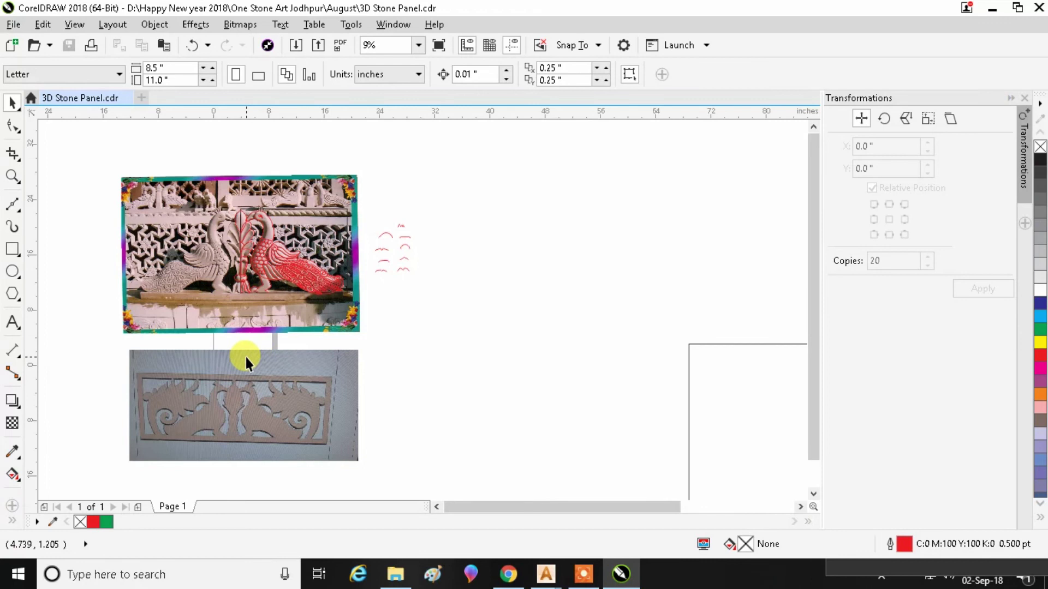
pyautogui.scroll(-2, 246, 356)
pyautogui.moveTo(680, 467); pyautogui.dragTo(690, 467)
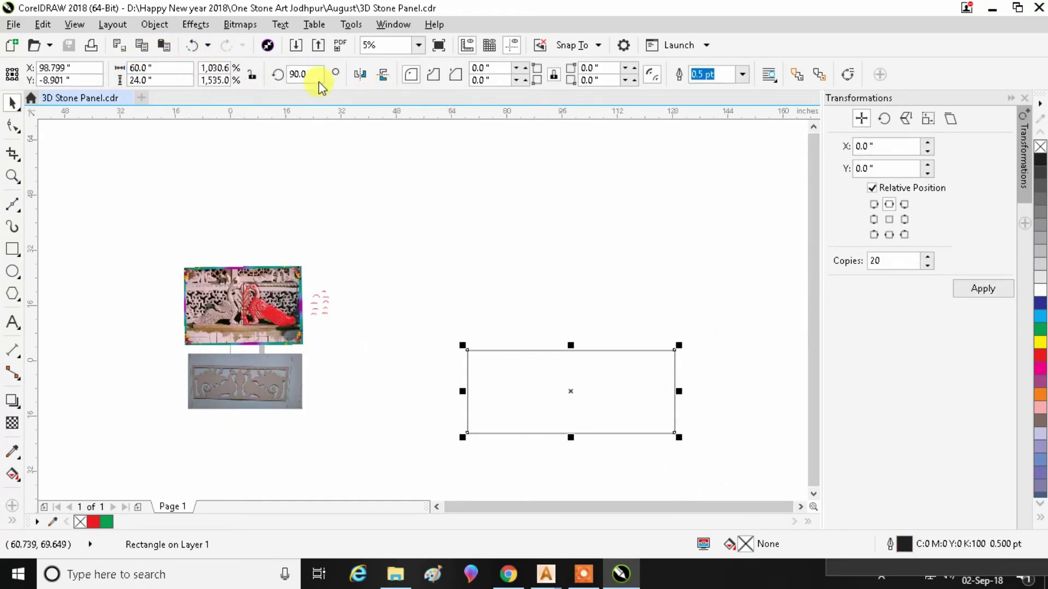
pyautogui.click(742, 74)
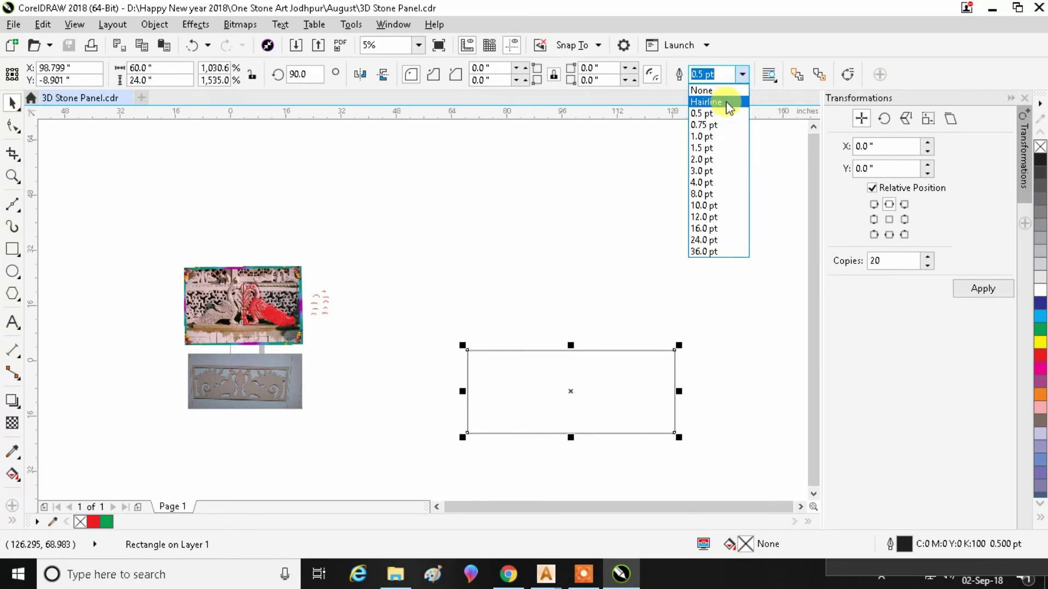
pyautogui.click(729, 104)
# Step: Export only the selected rectangle as AutoCAD DWG file 1 in the ex folder, replacing the existing file, and save the drawing
pyautogui.hotkey('ctrl', 'e')
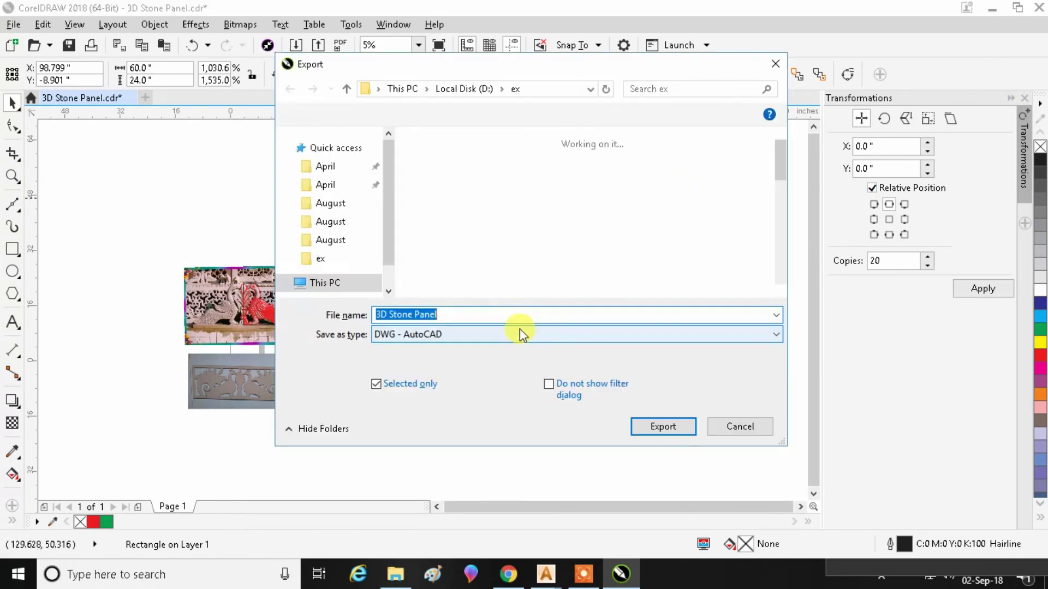
pyautogui.write('1')
pyautogui.press('Return')
pyautogui.press('y')
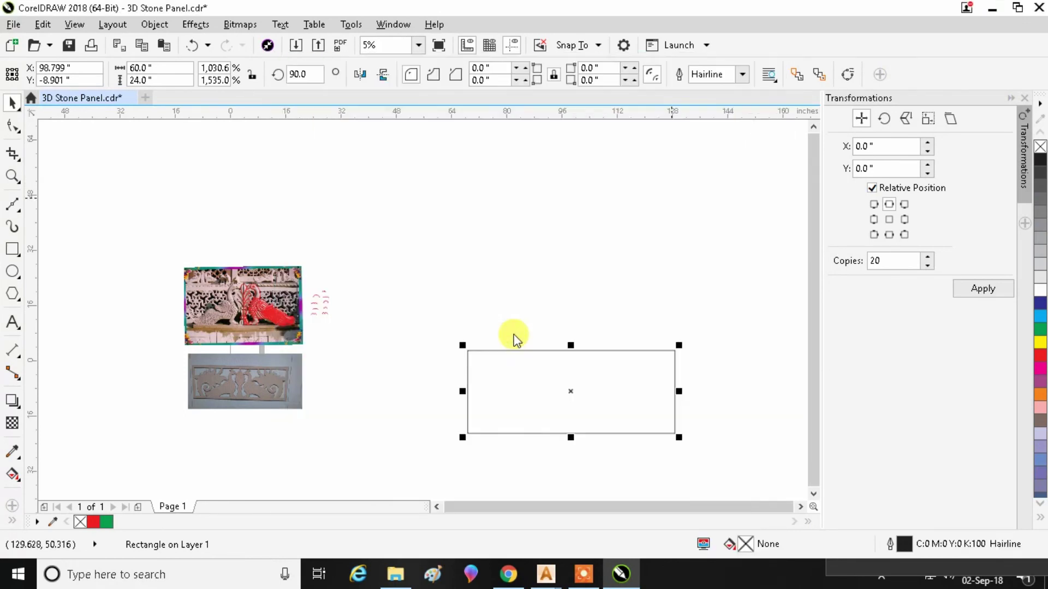
pyautogui.hotkey('ctrl', 's')
pyautogui.click(498, 292)
# Step: Switch to the untitled ArtCAM model and import the vector file 1.dwg from the ex folder
pyautogui.moveTo(573, 576)
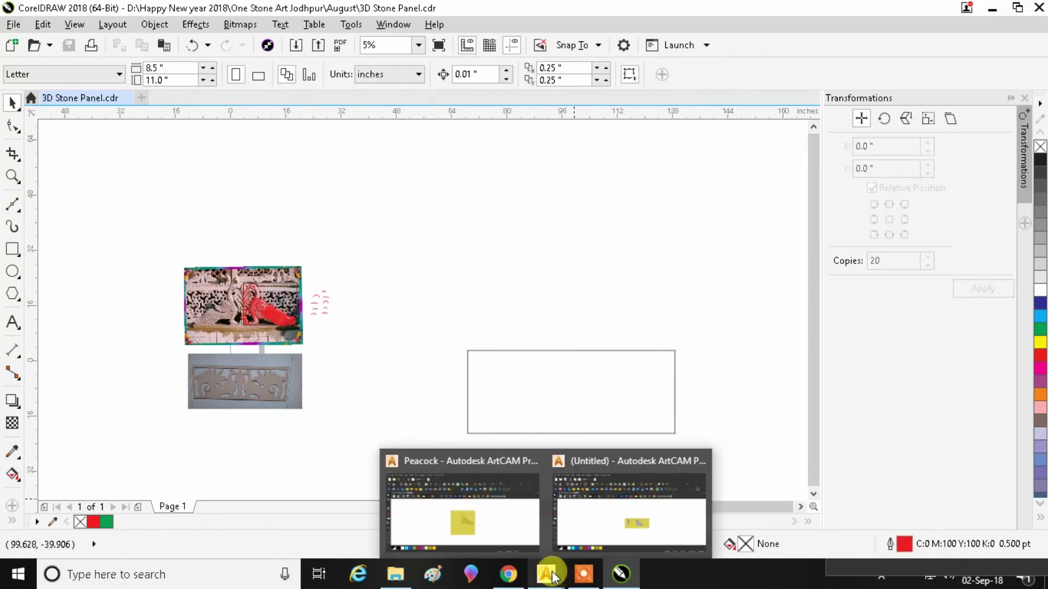
pyautogui.click(592, 519)
pyautogui.click(137, 30)
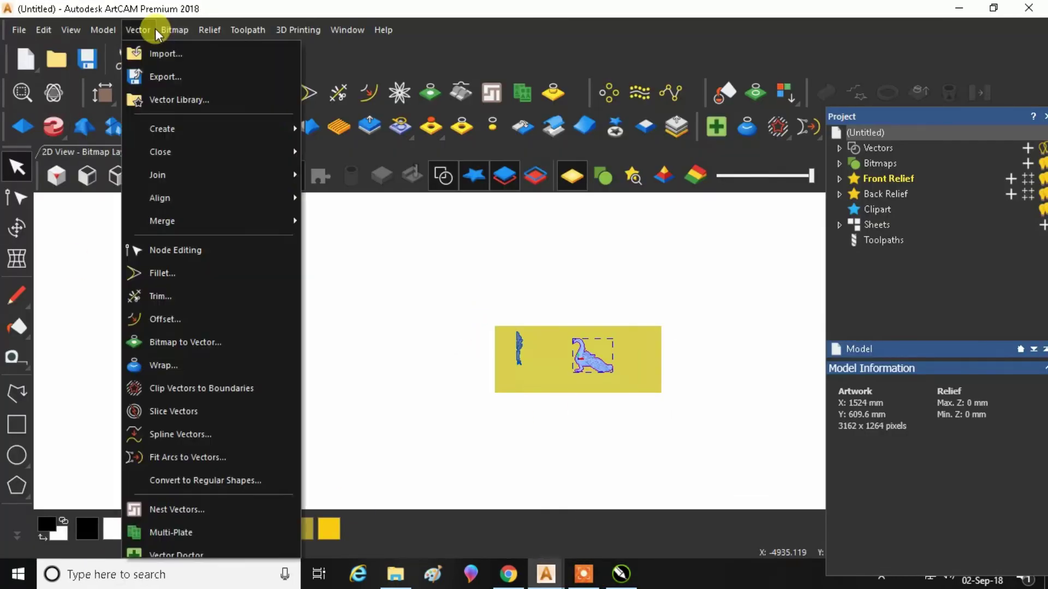
pyautogui.click(154, 51)
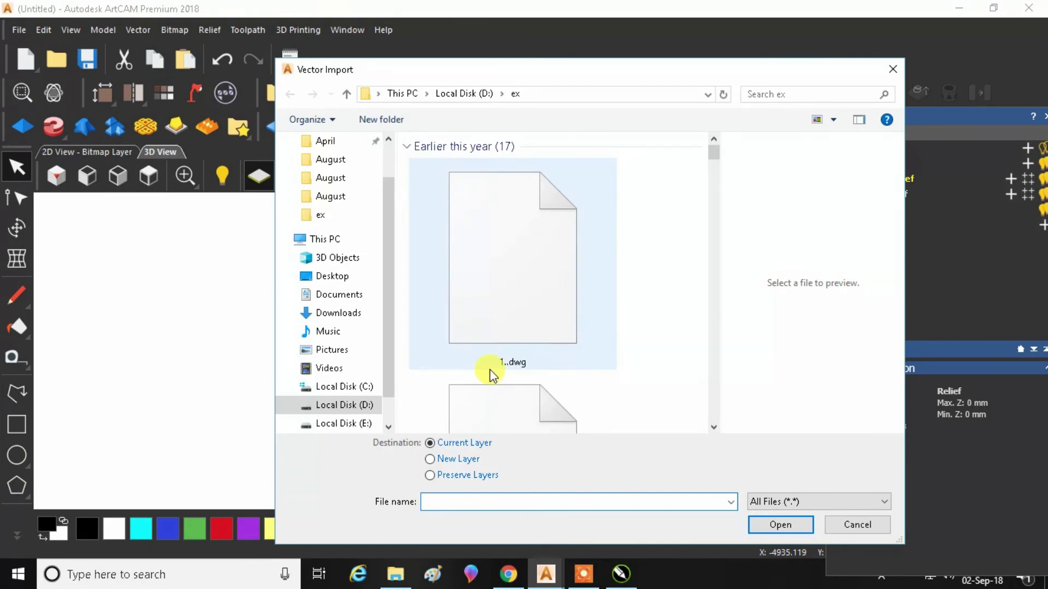
pyautogui.write('1')
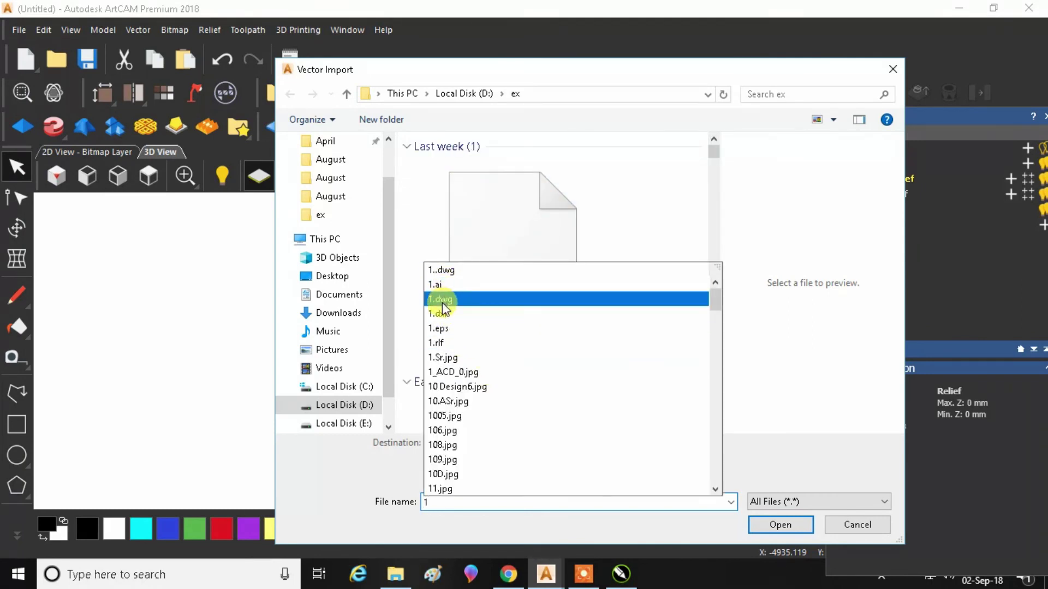